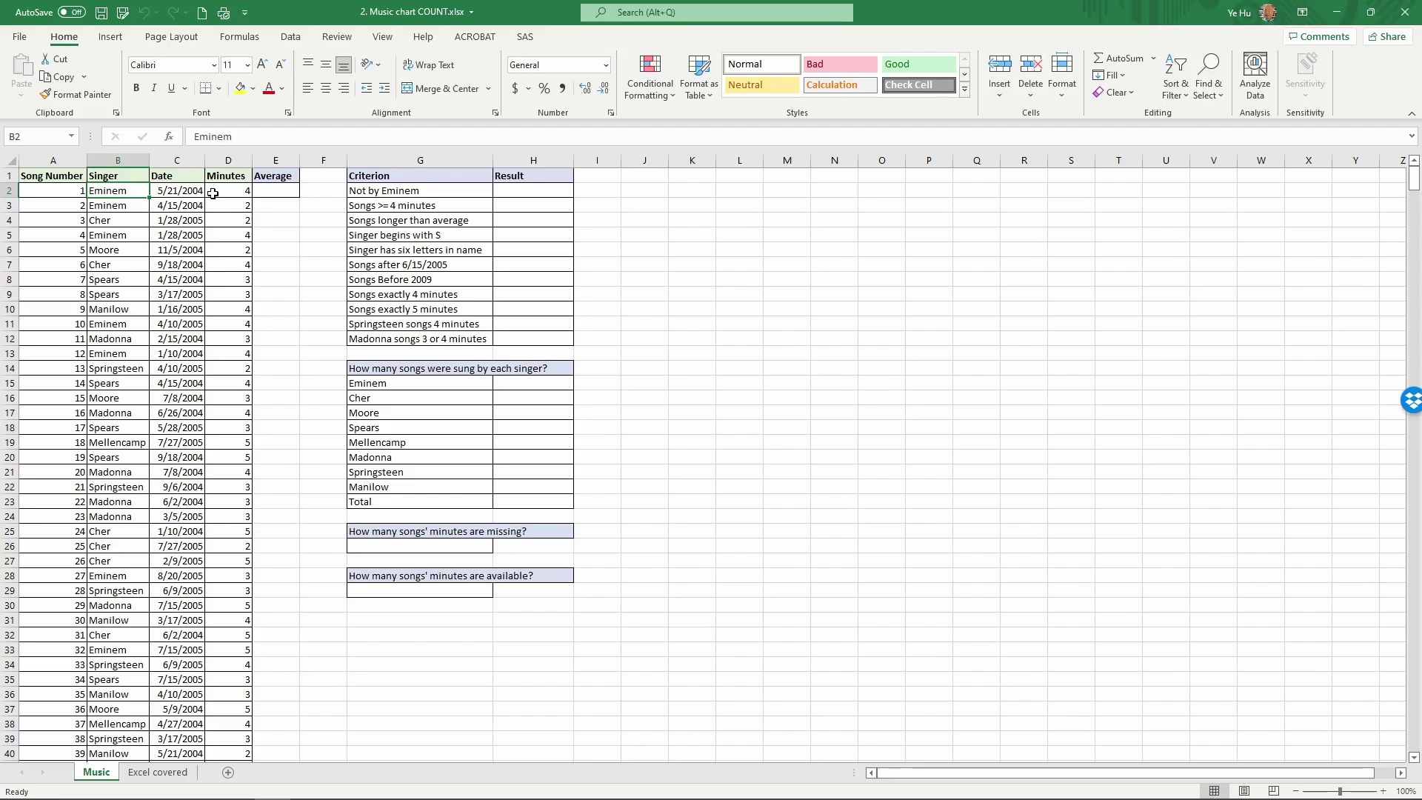
- Look through the song records on the Music sheet, including singers, dates and minutes
click(226, 192)
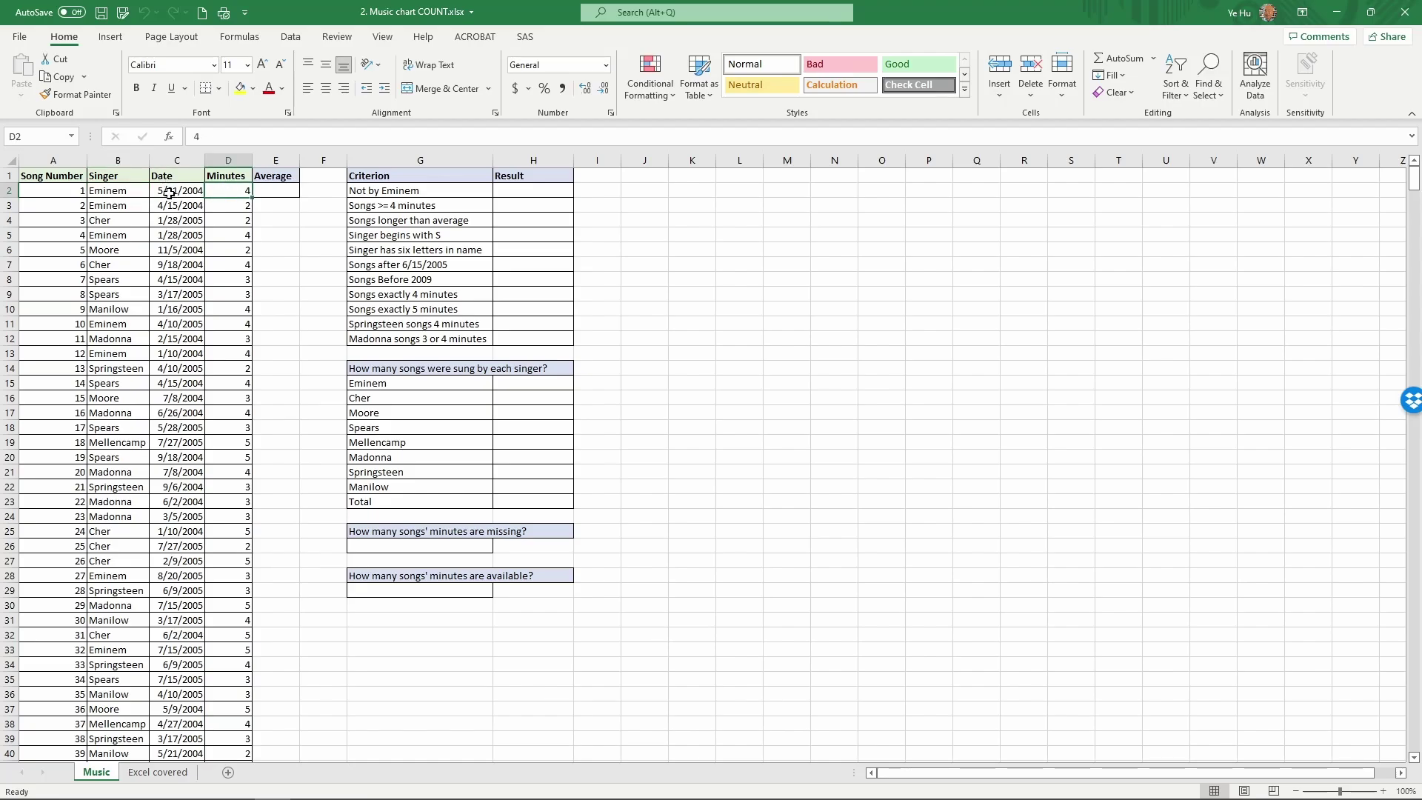
scroll(171, 256, down, 16)
scroll(171, 259, down, 20)
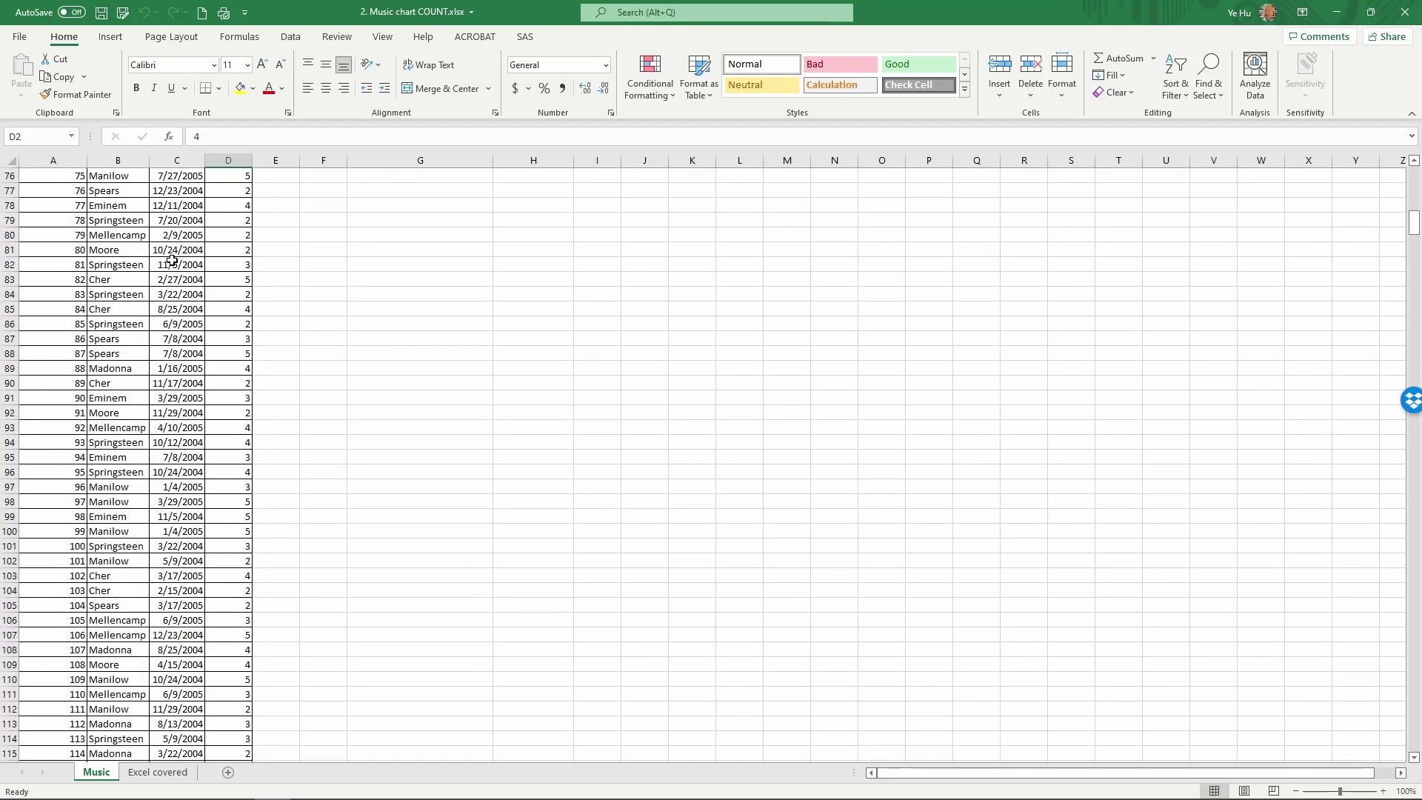
scroll(171, 265, up, 20)
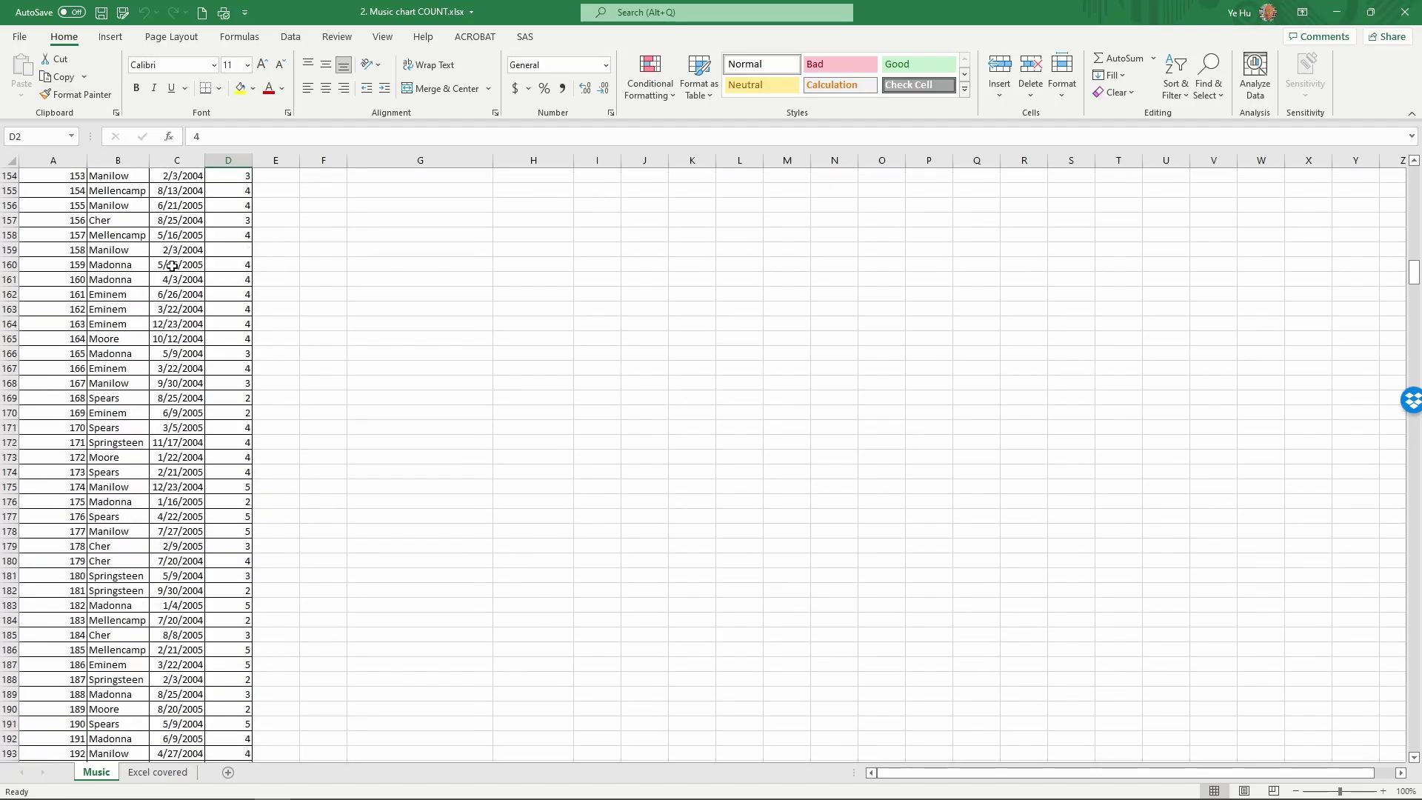
scroll(171, 265, up, 18)
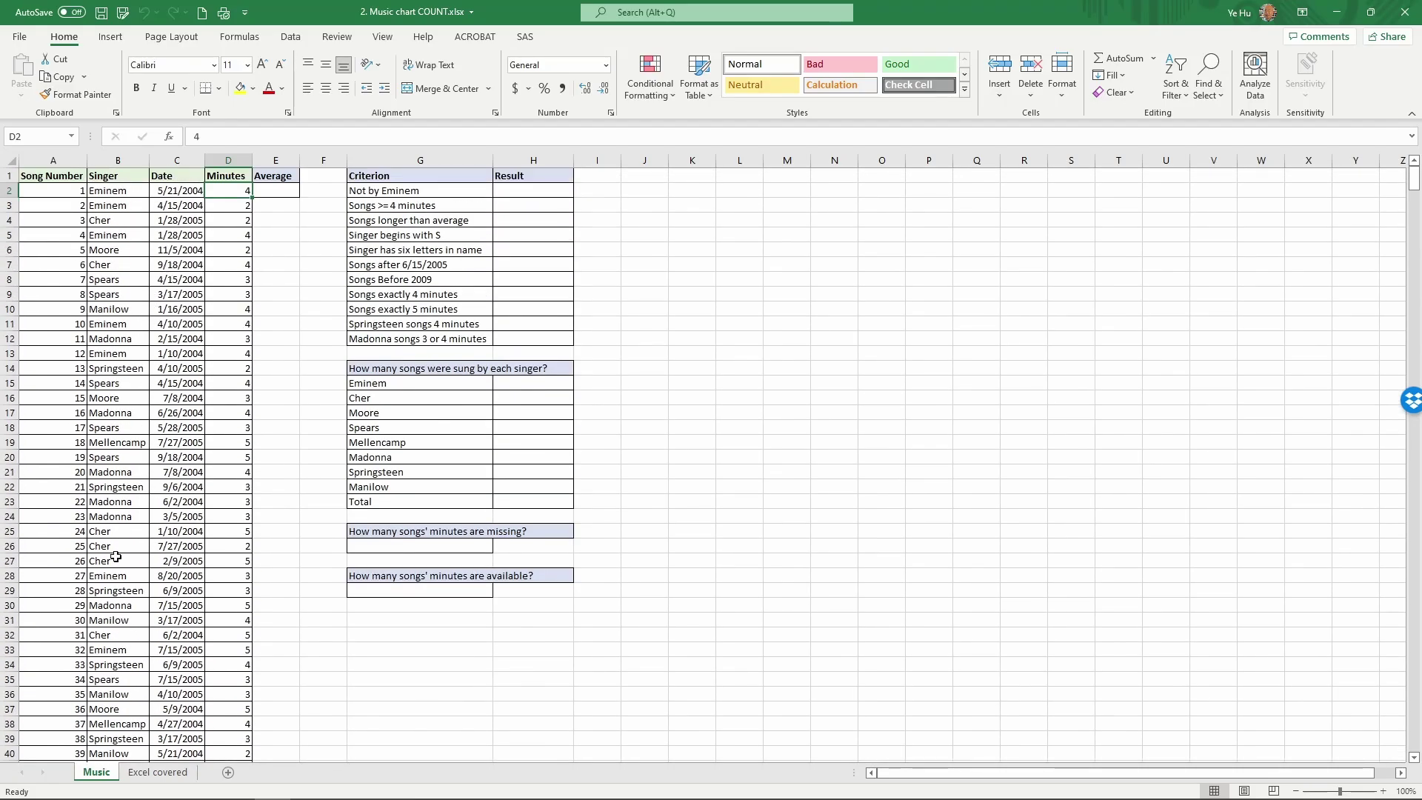
- Review the function names from COUNT to COUNTBLANK on the Excel covered sheet and return to the Music sheet
click(157, 773)
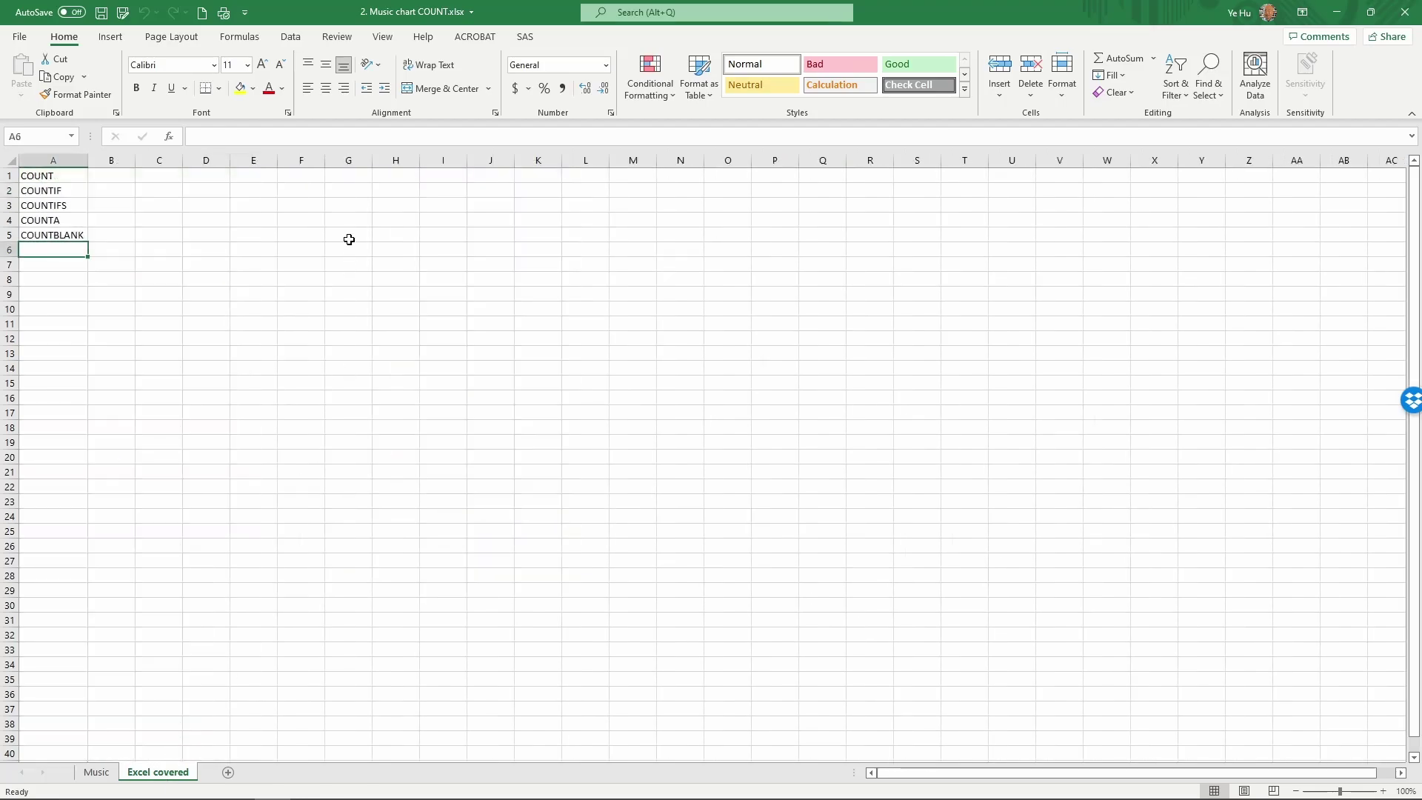
click(49, 175)
click(63, 190)
click(64, 204)
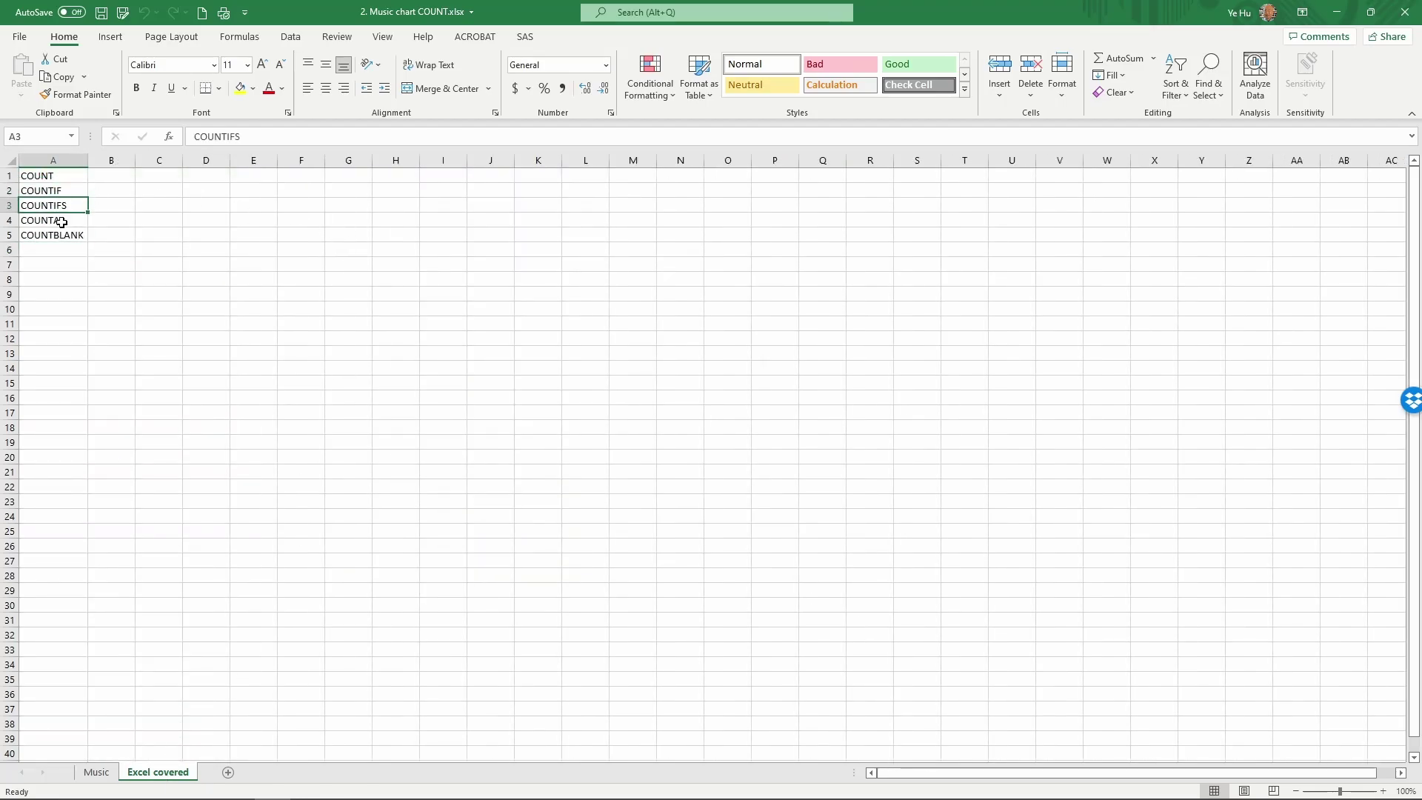
click(64, 220)
click(65, 234)
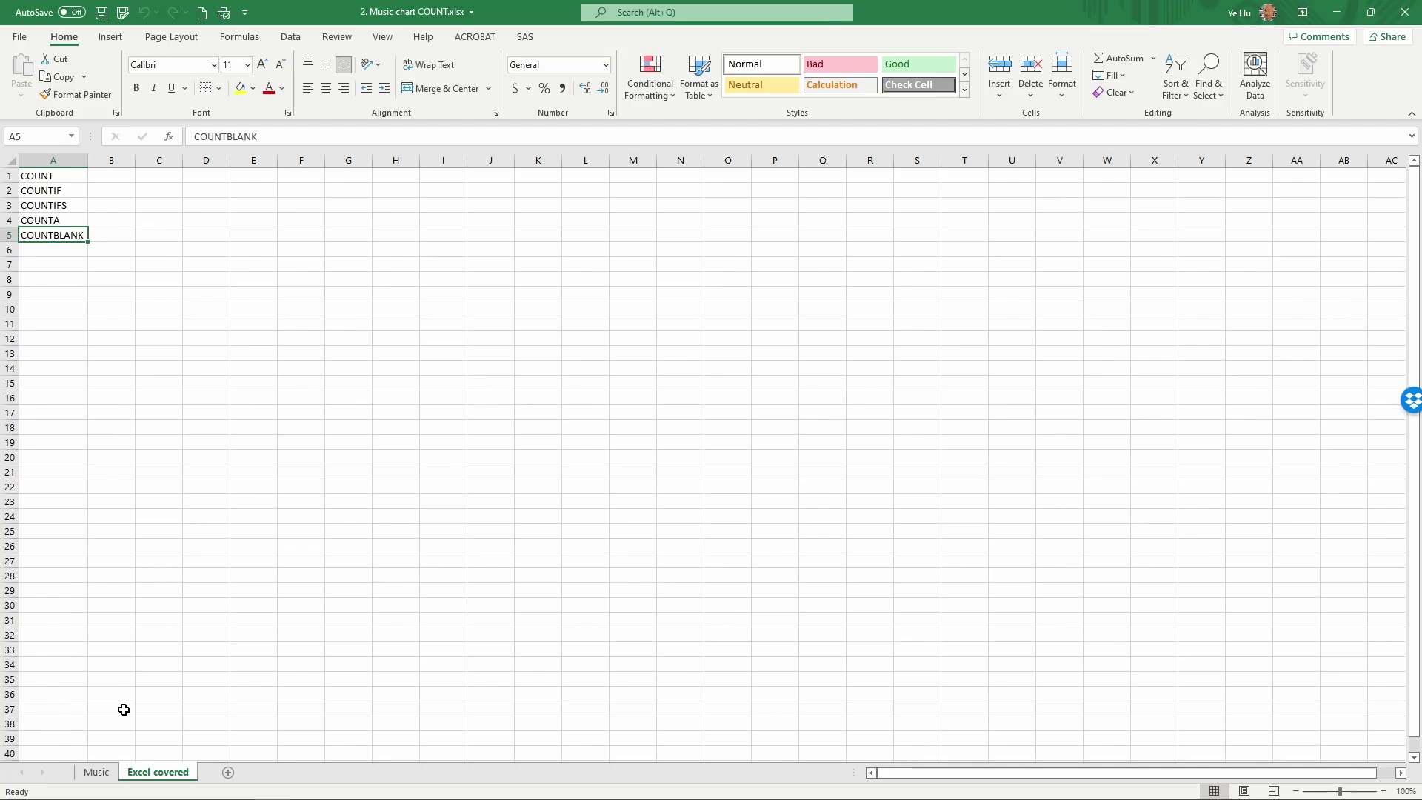
click(108, 775)
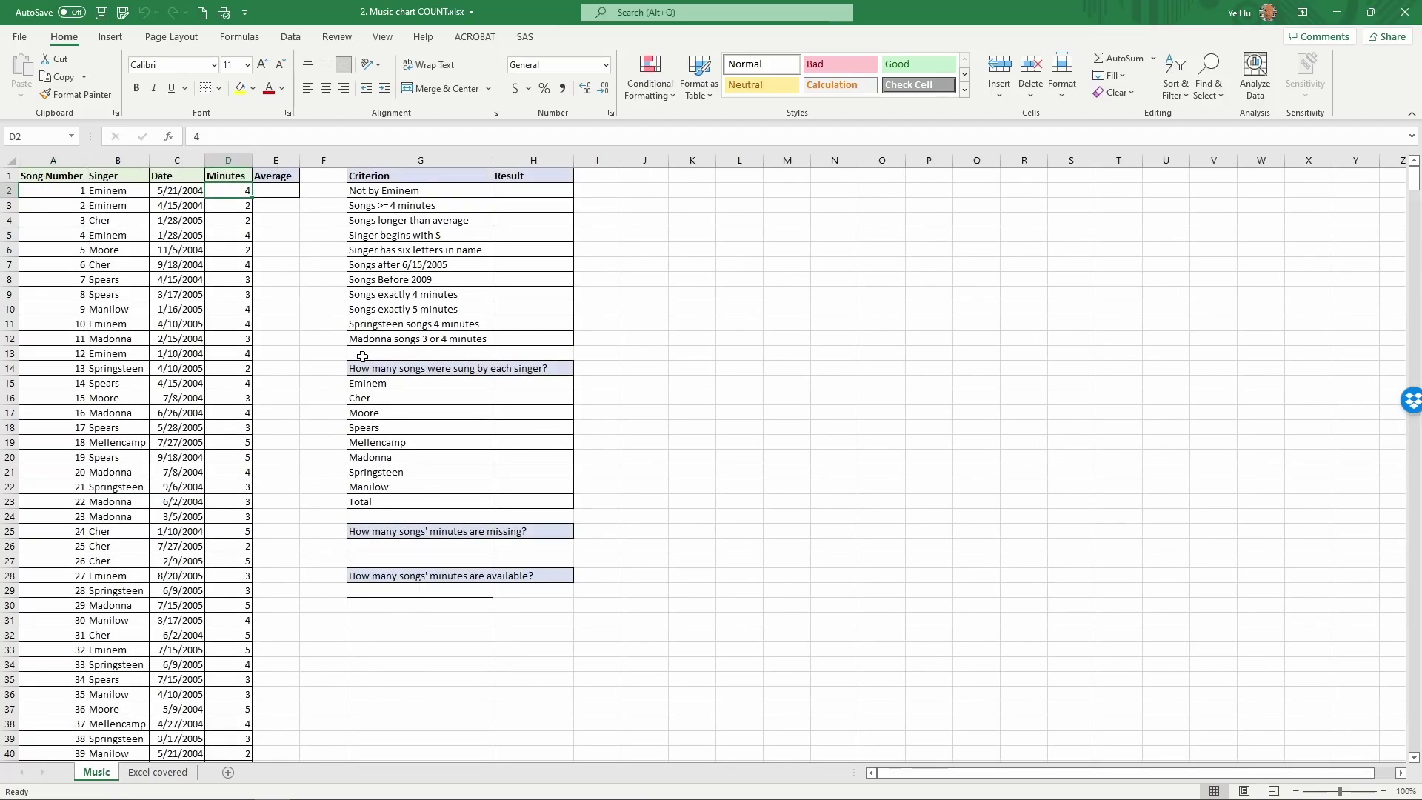
- Calculate the average song length in cell E2 with the AVERAGE function over the Minutes range D2:D952
click(291, 194)
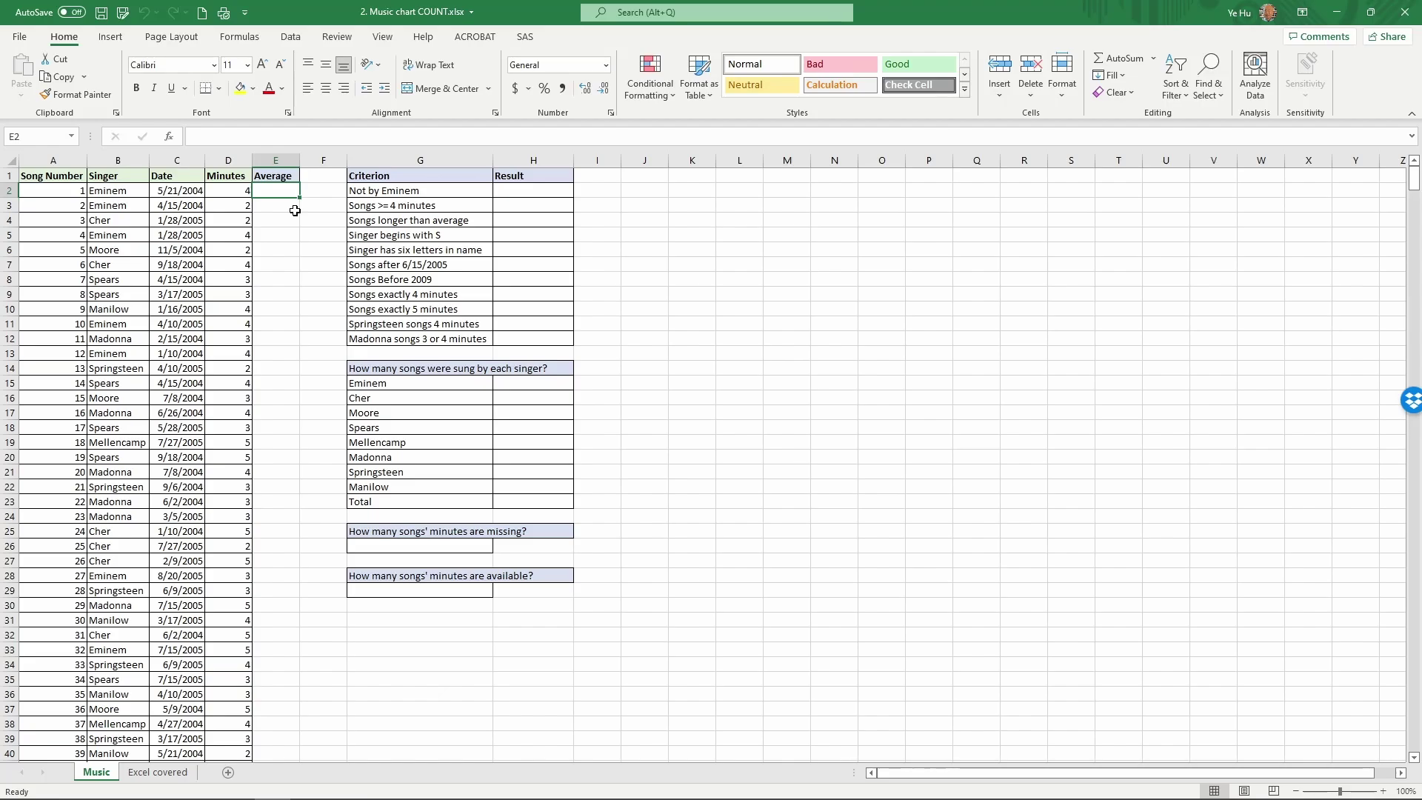
text(=)
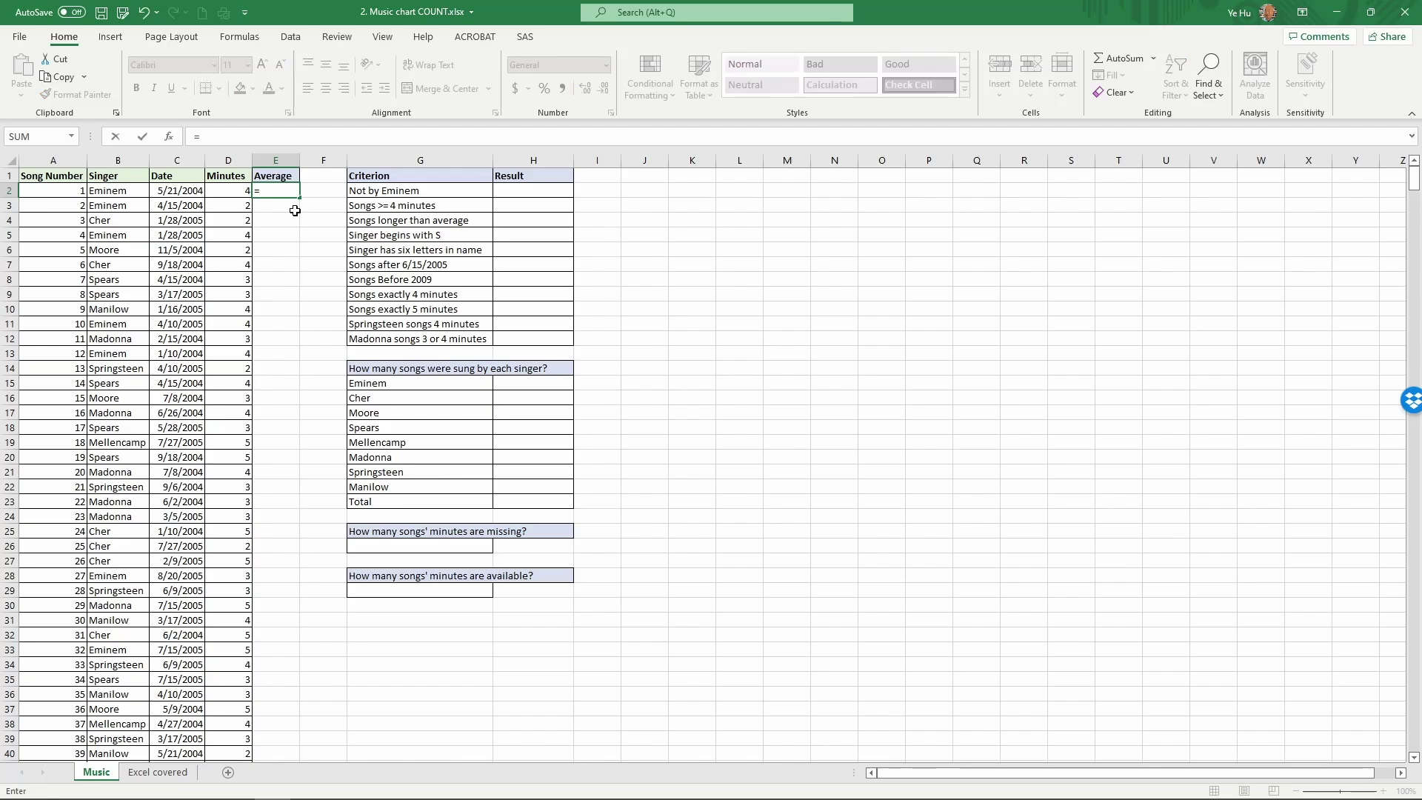
text(average(*)
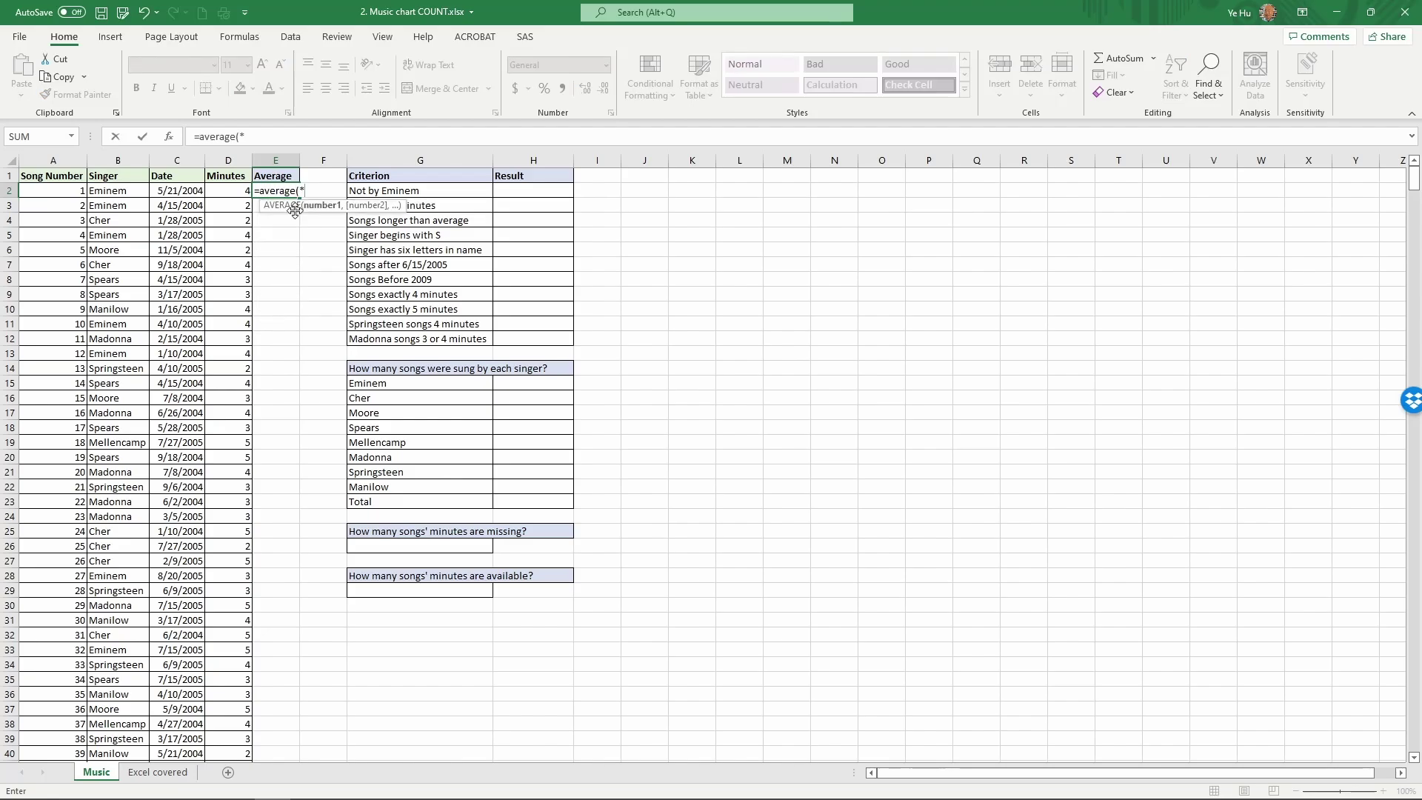
key(BackSpace)
click(230, 192)
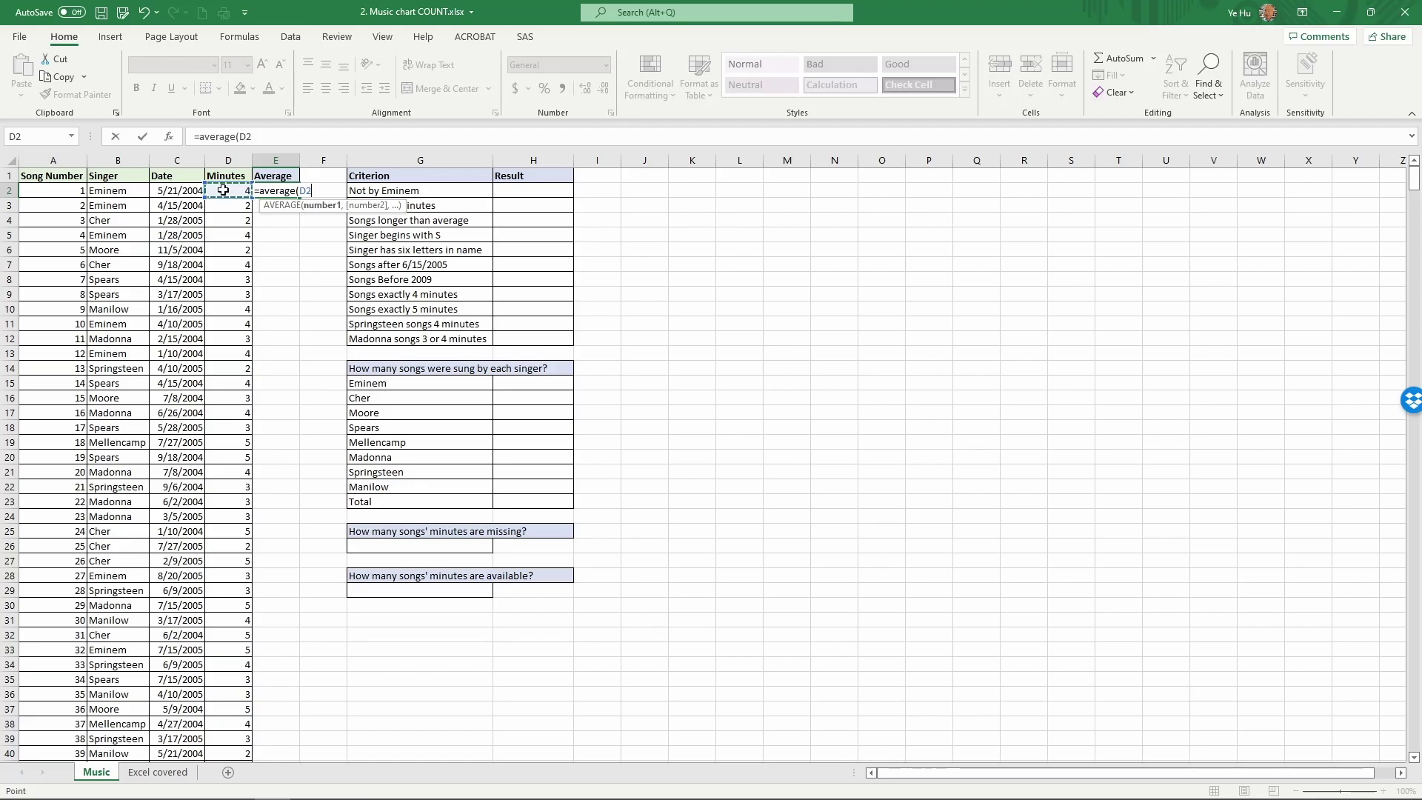
drag(231, 199, 226, 709)
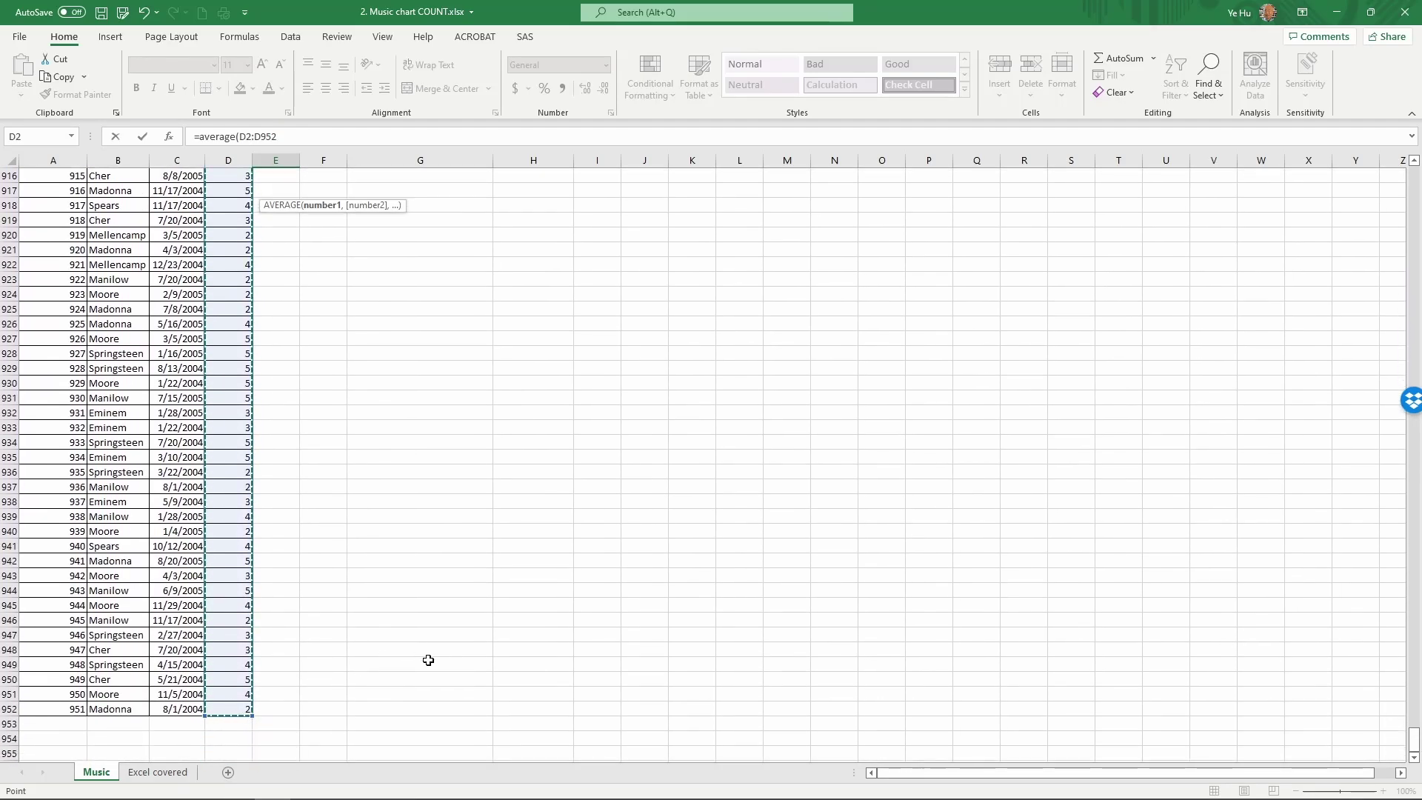
key(ctrl+Return)
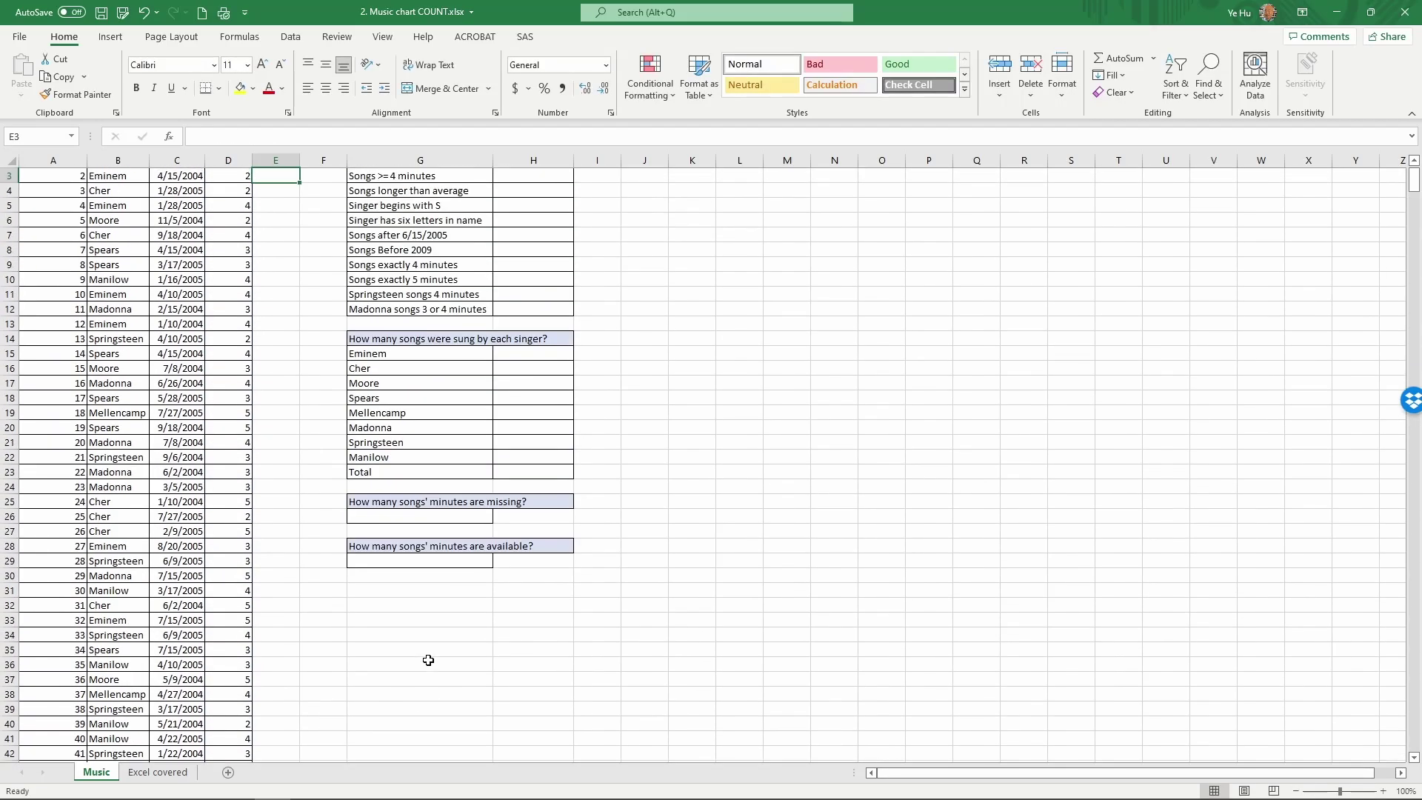
scroll(428, 660, up, 1)
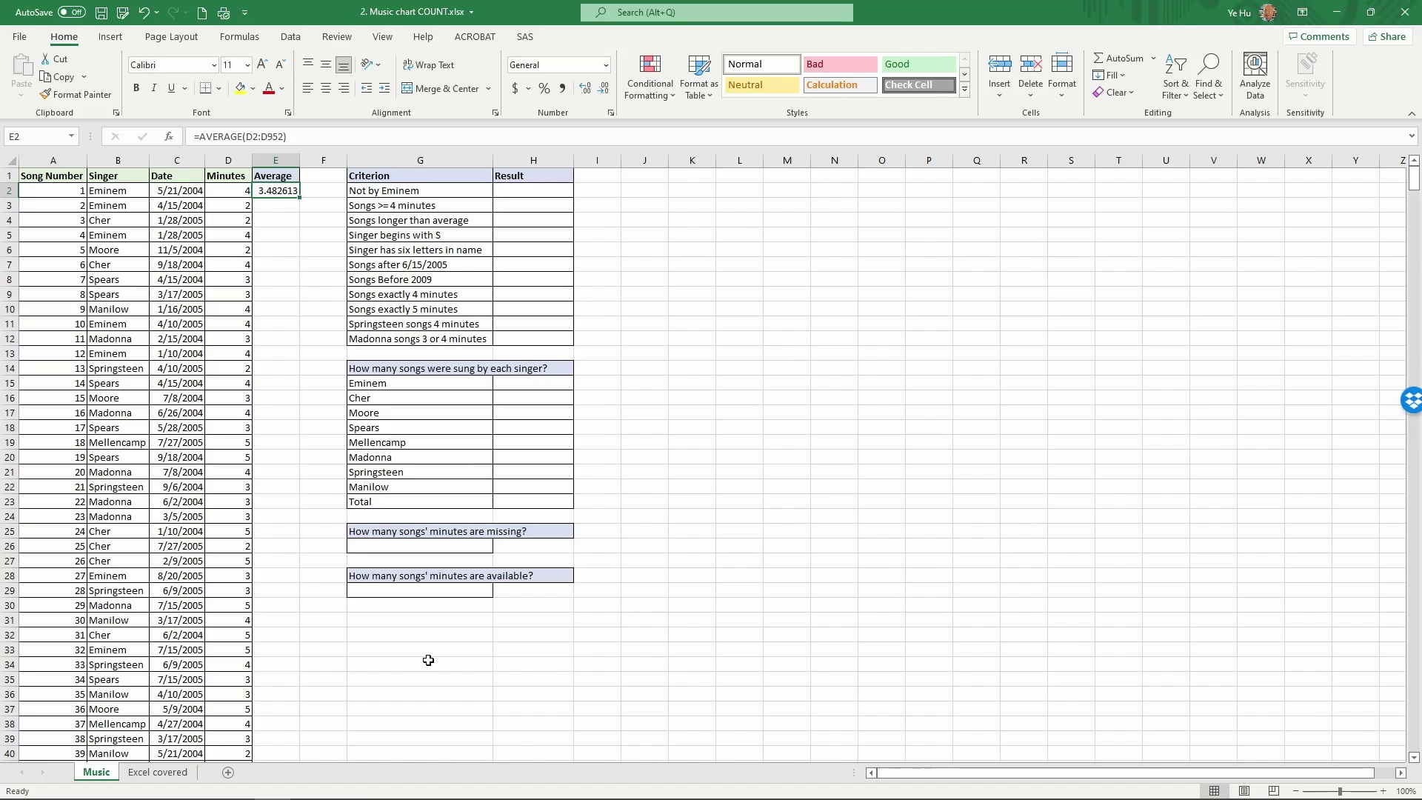
- Enter the label "Total Number?" in cell E3, below the average
key(Down)
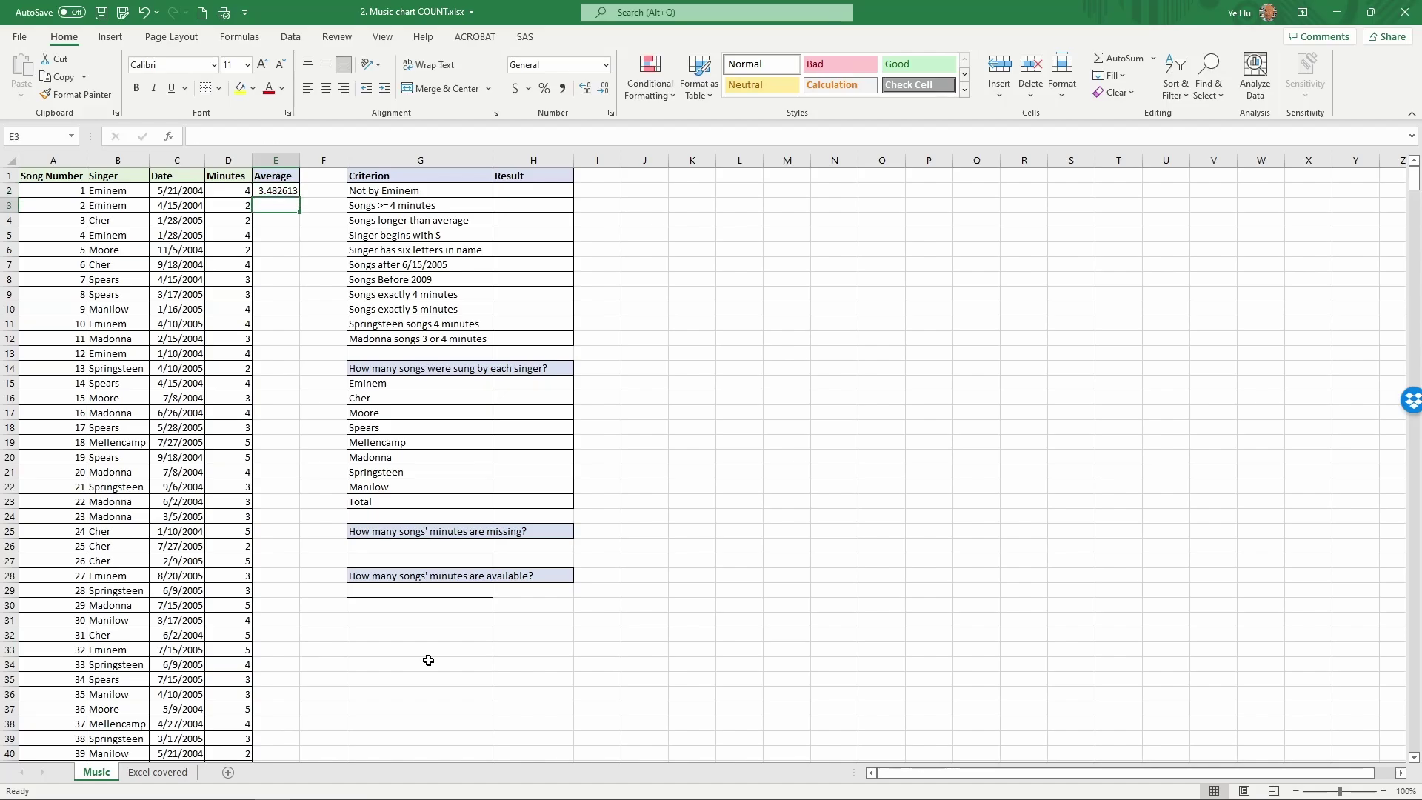
text(T)
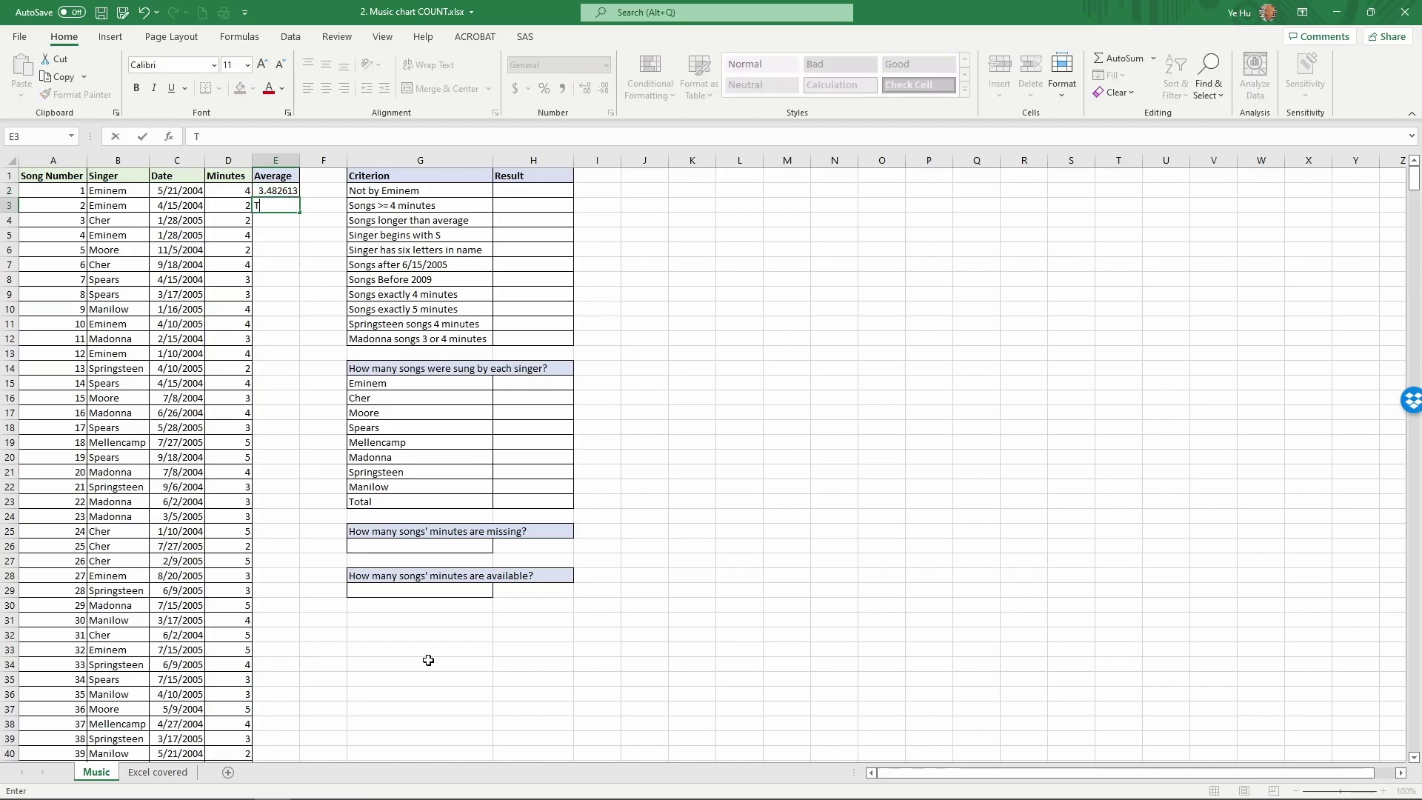
text(otal Number?)
key(Return)
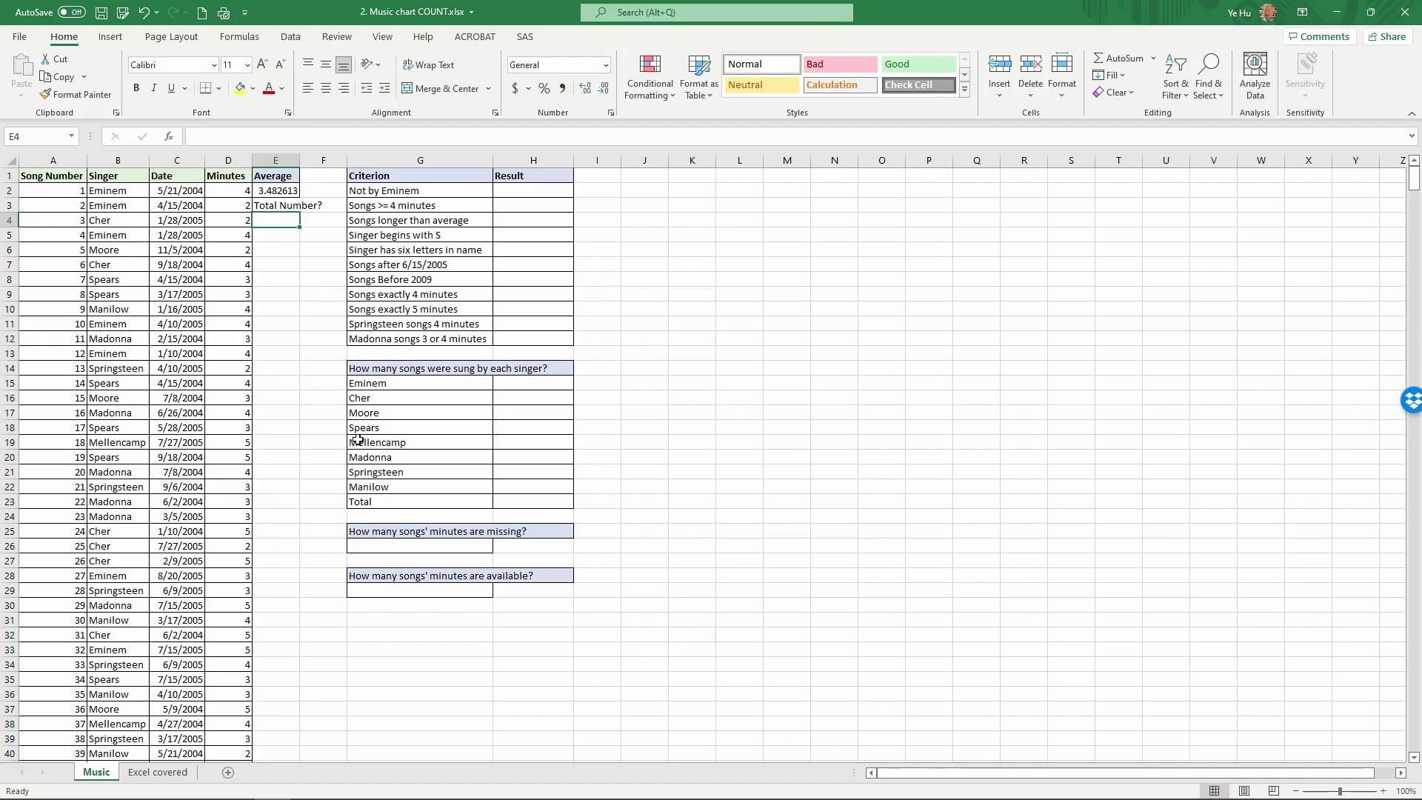
text(=)
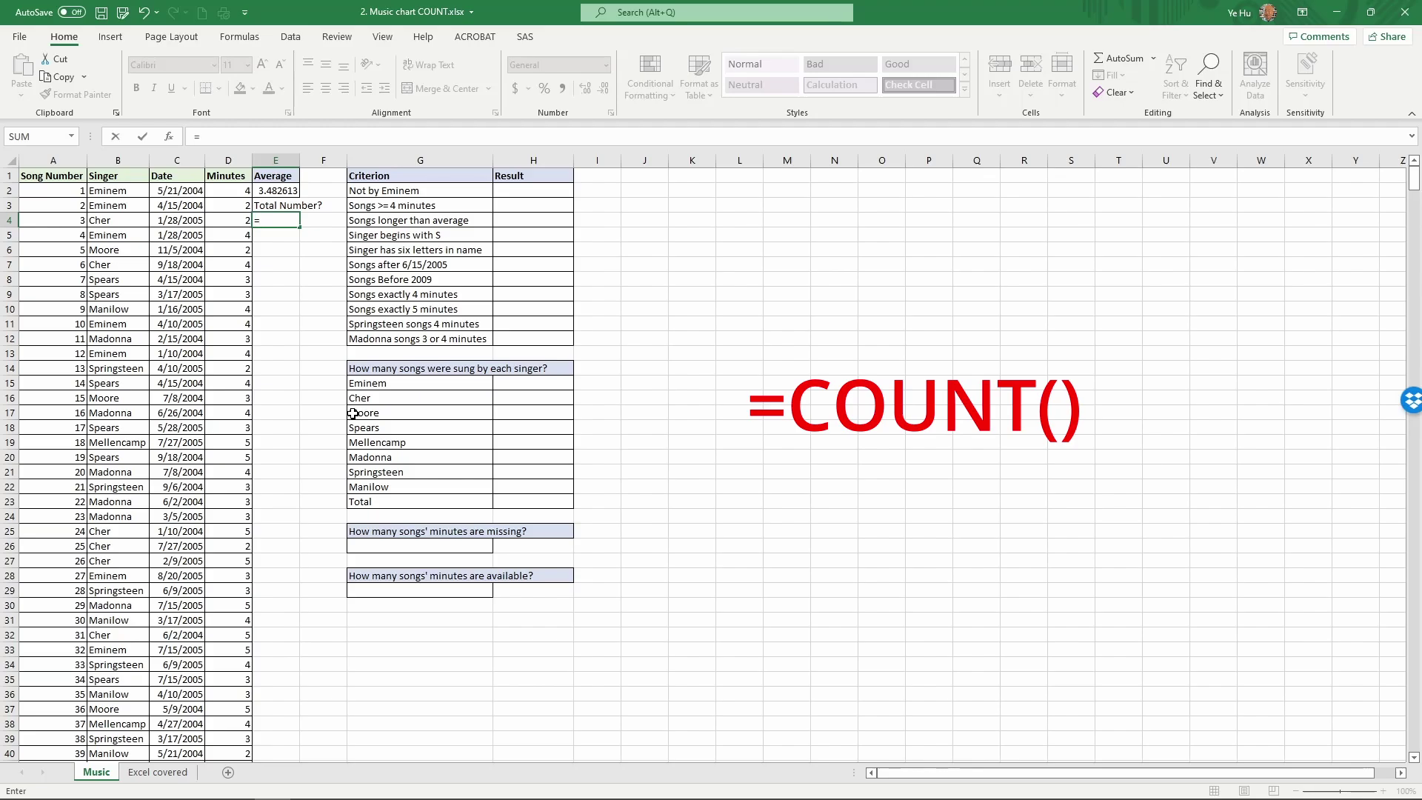
text(count)
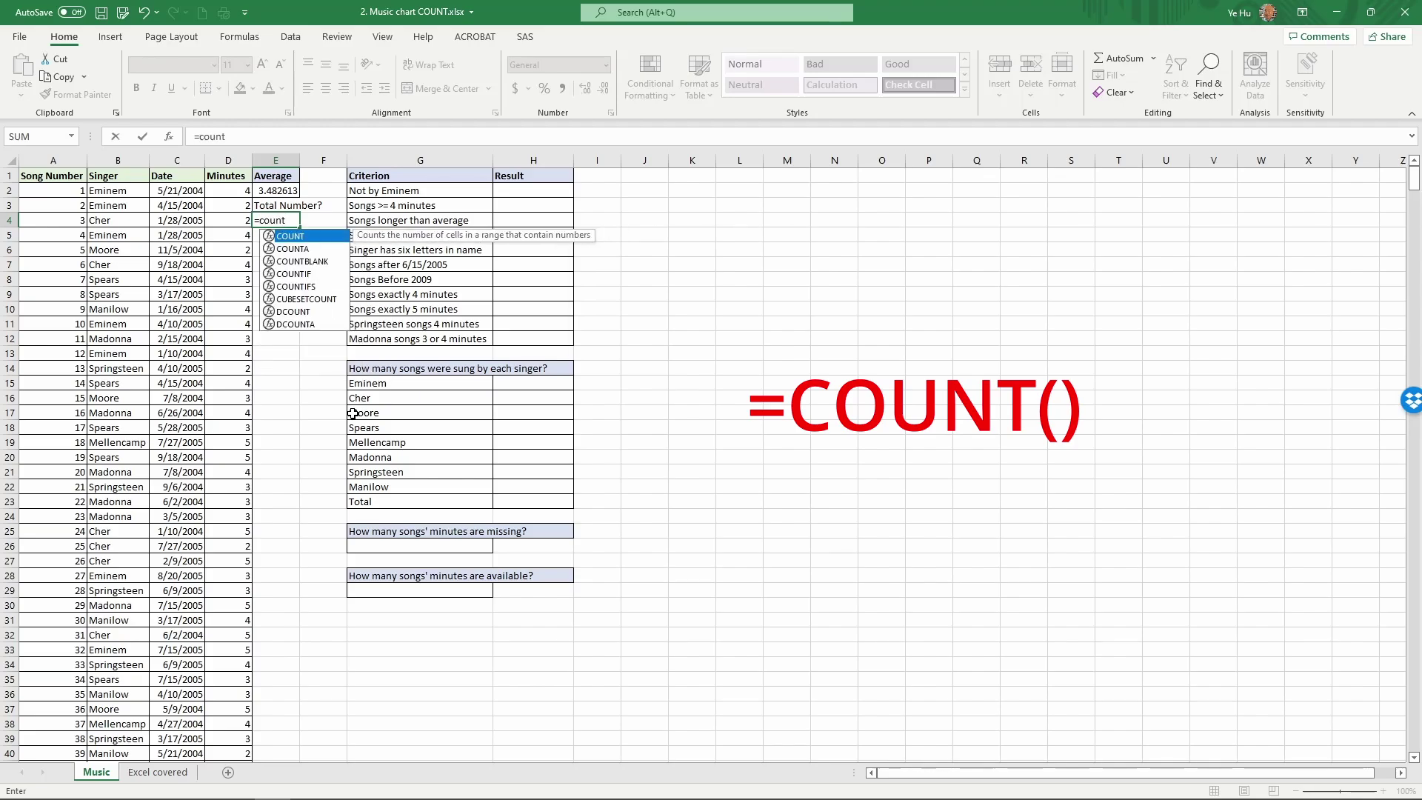
text(()
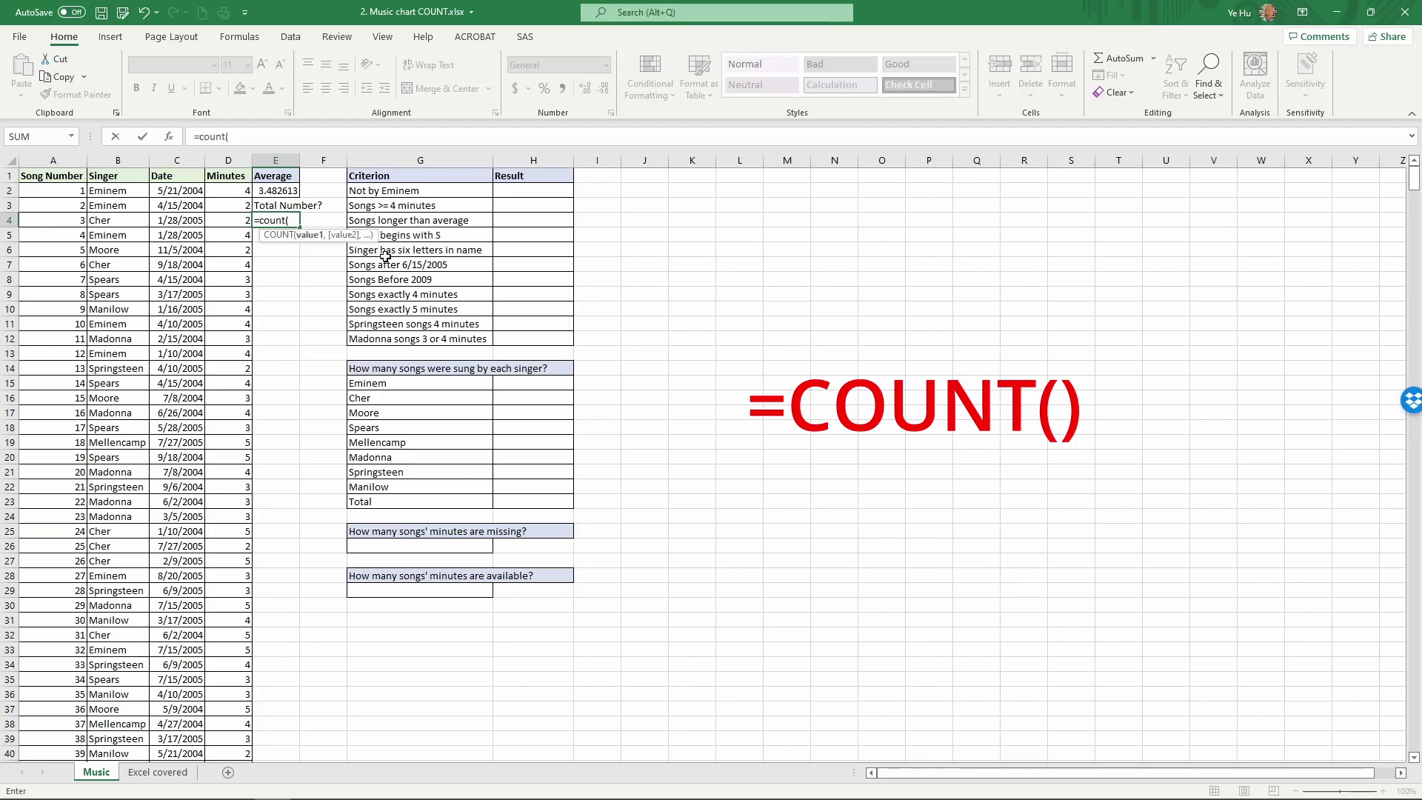
click(38, 191)
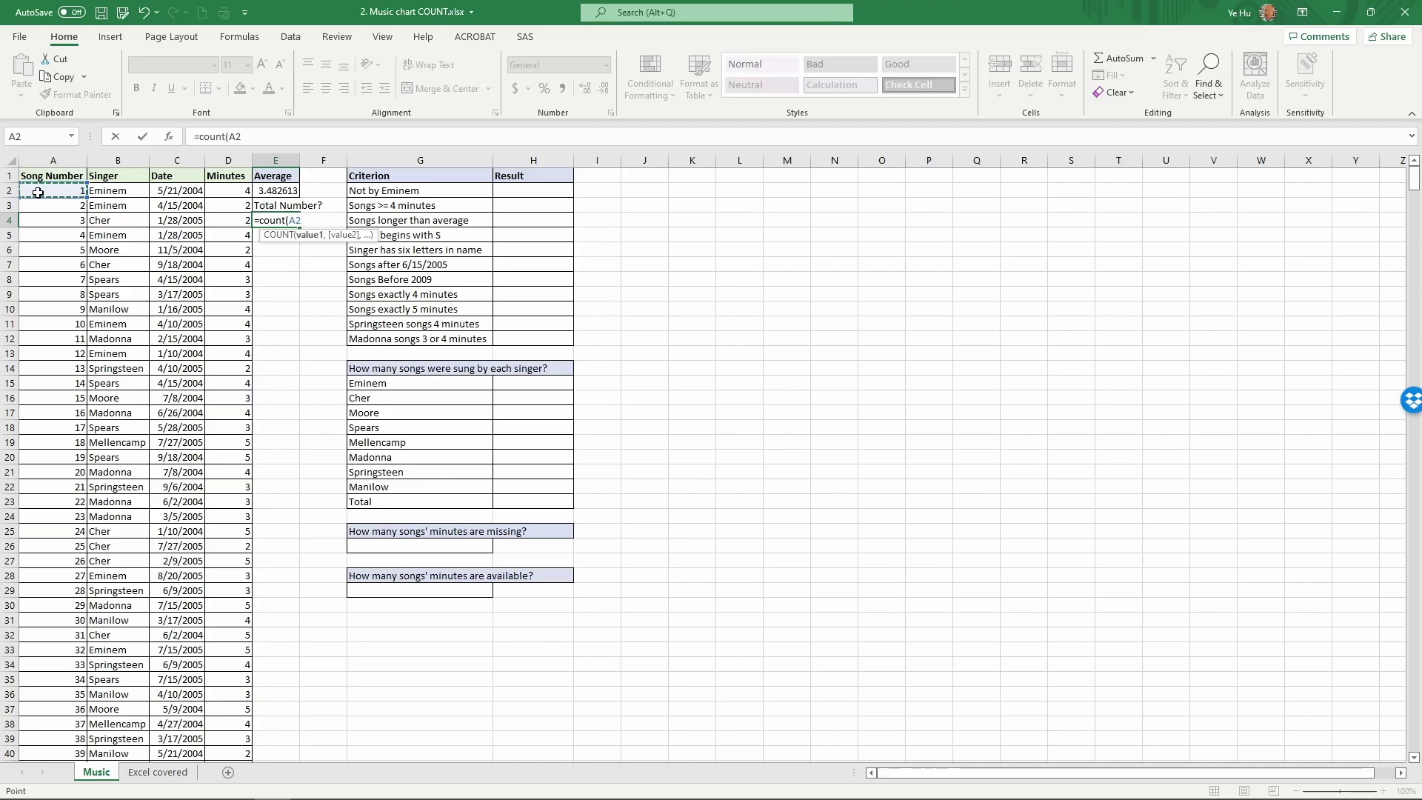
key(ctrl+shift+Down)
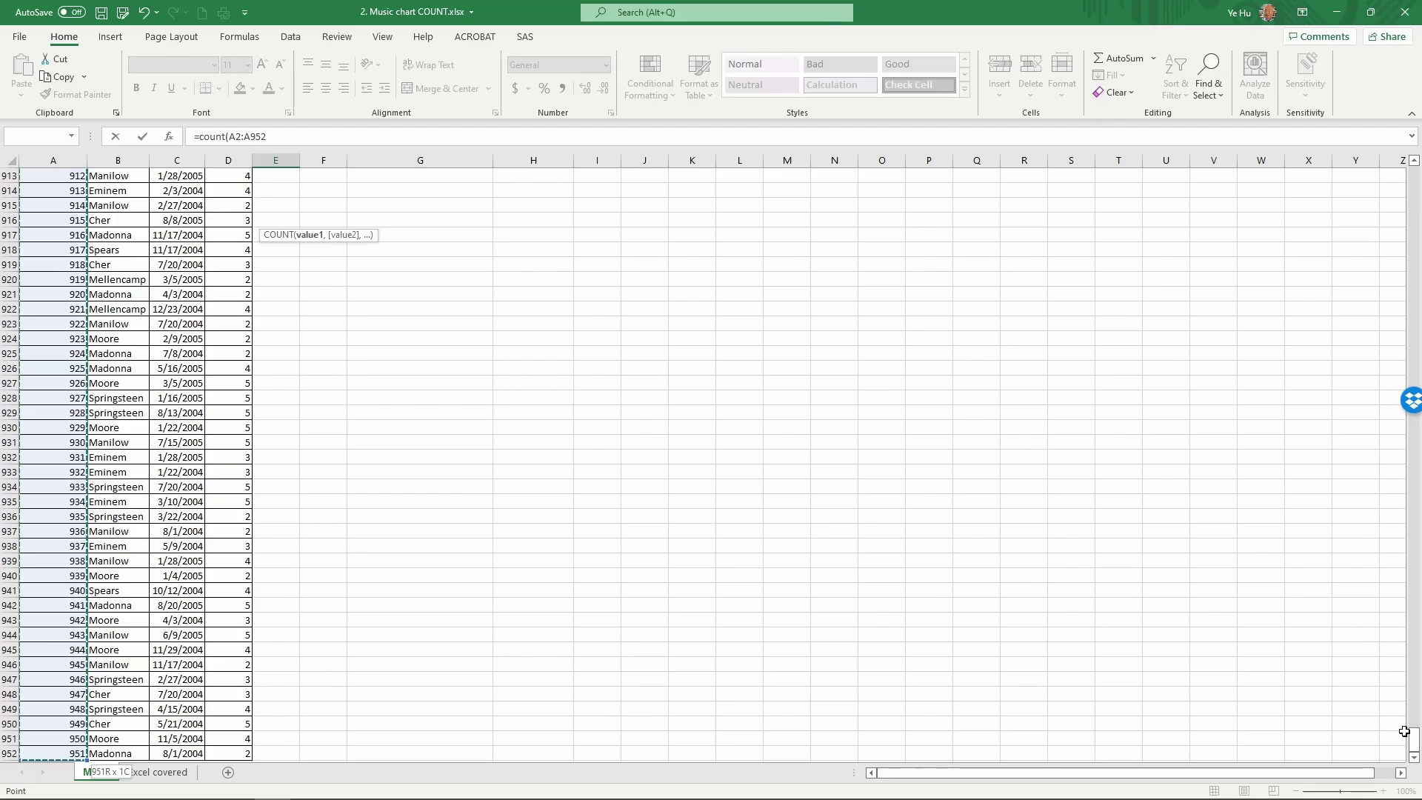
key(Escape)
scroll(332, 294, up, 1)
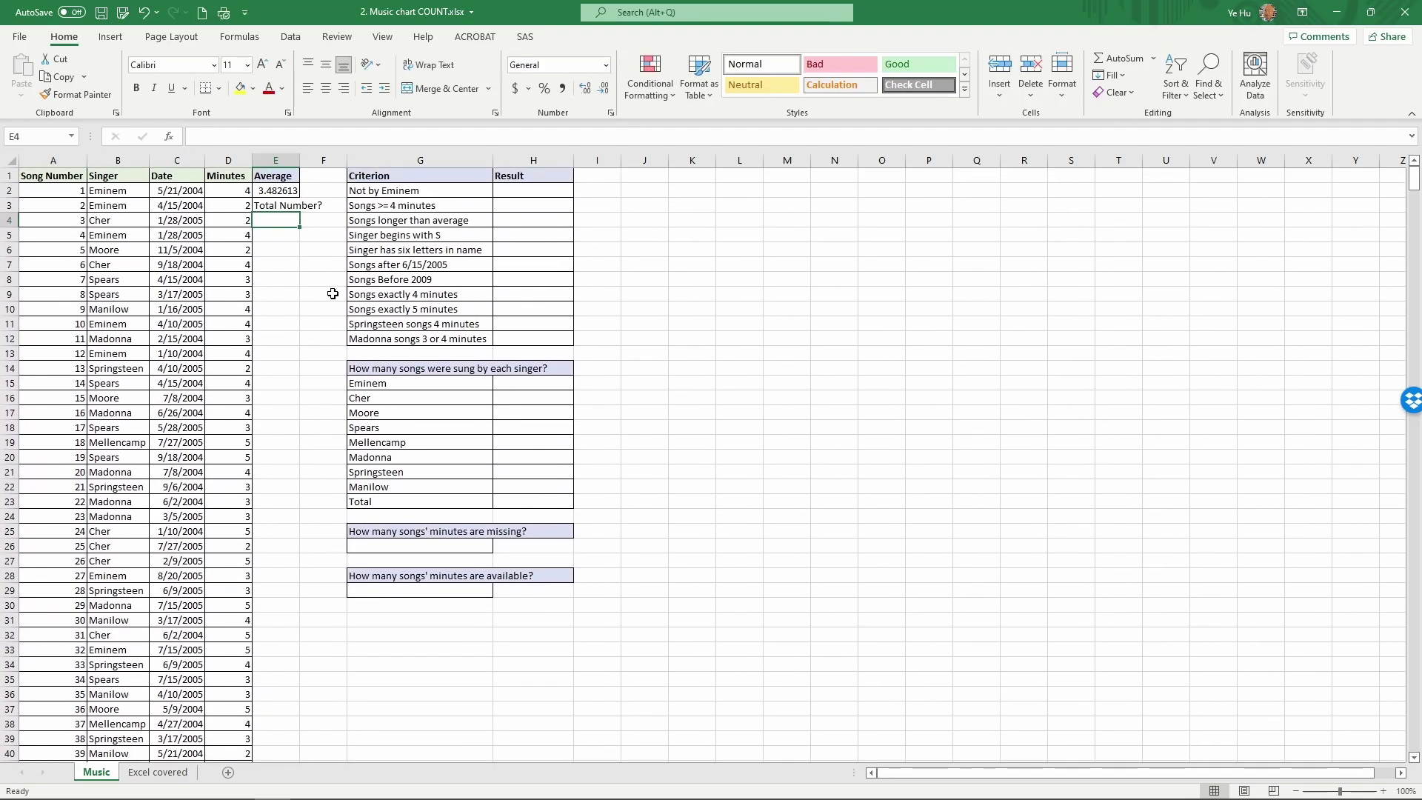
- Count all songs in cell E4 with the COUNT function over the Song Number range A2:A952
text(=count()
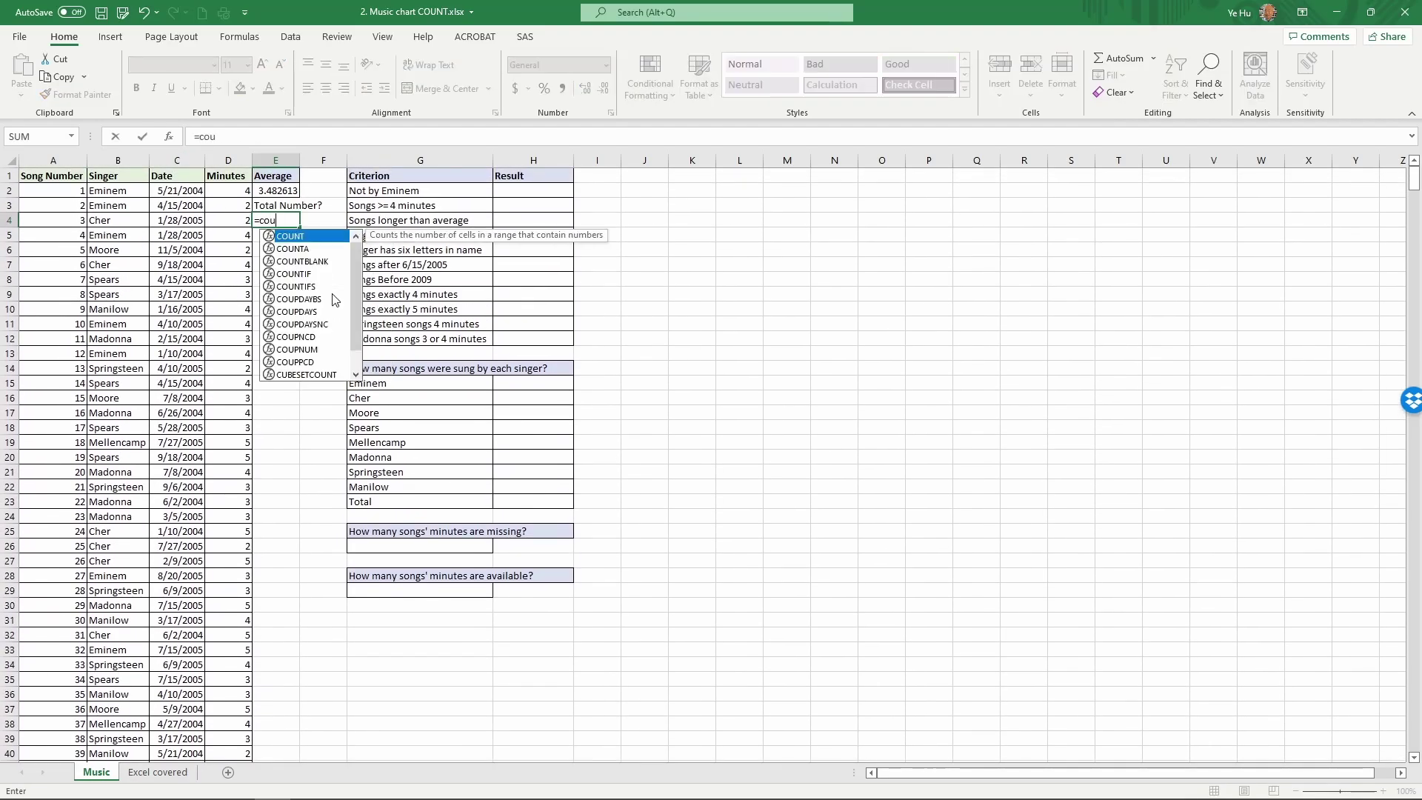
click(62, 190)
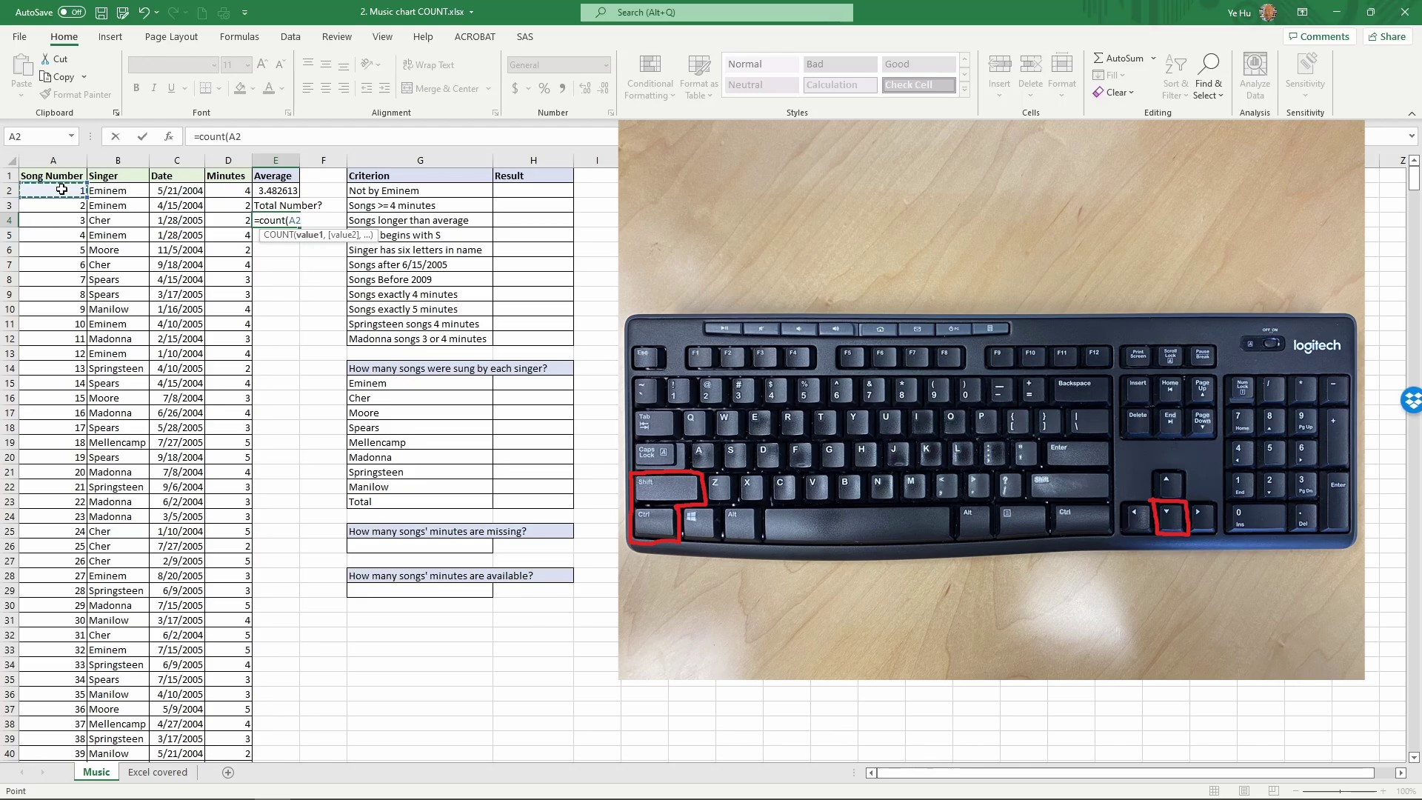
key(ctrl+shift+Down)
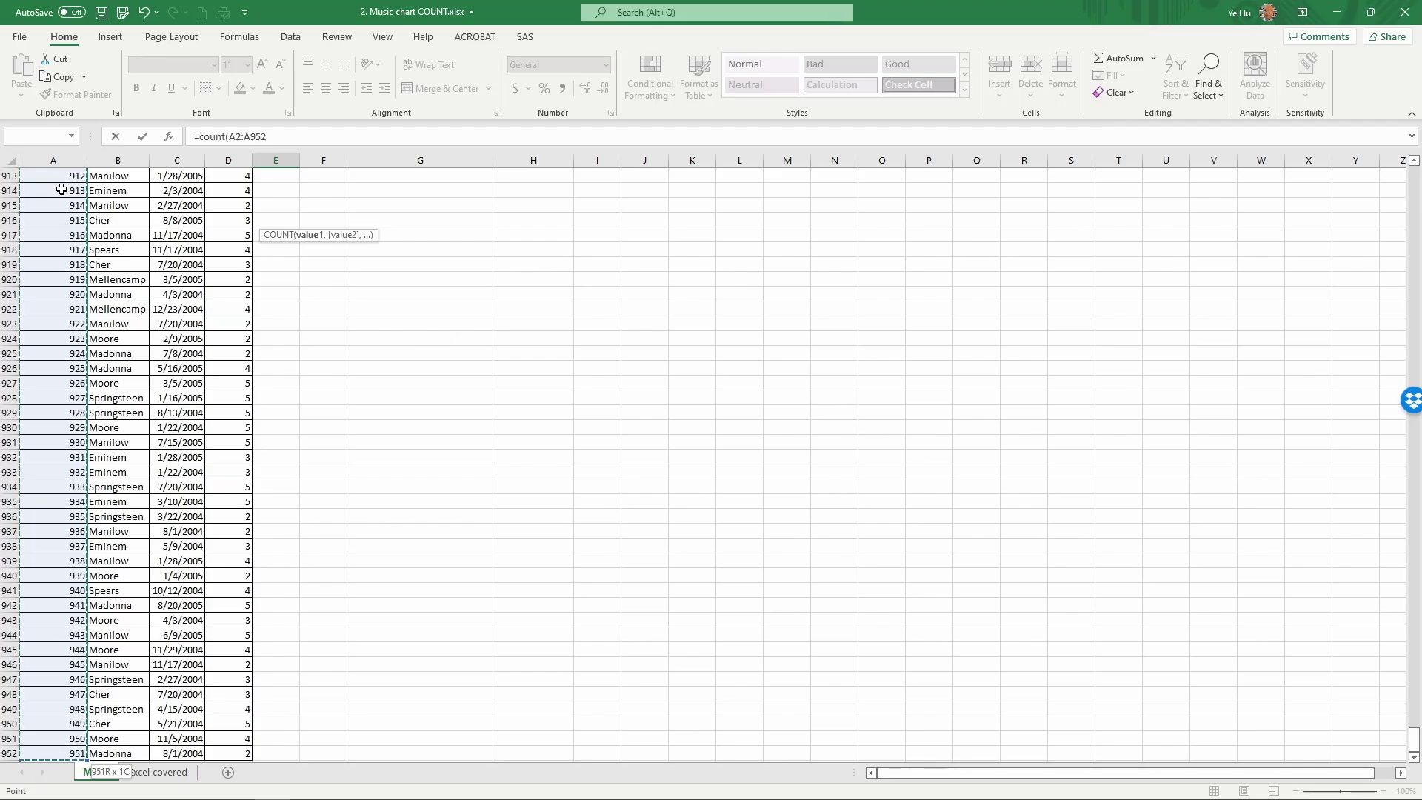
text())
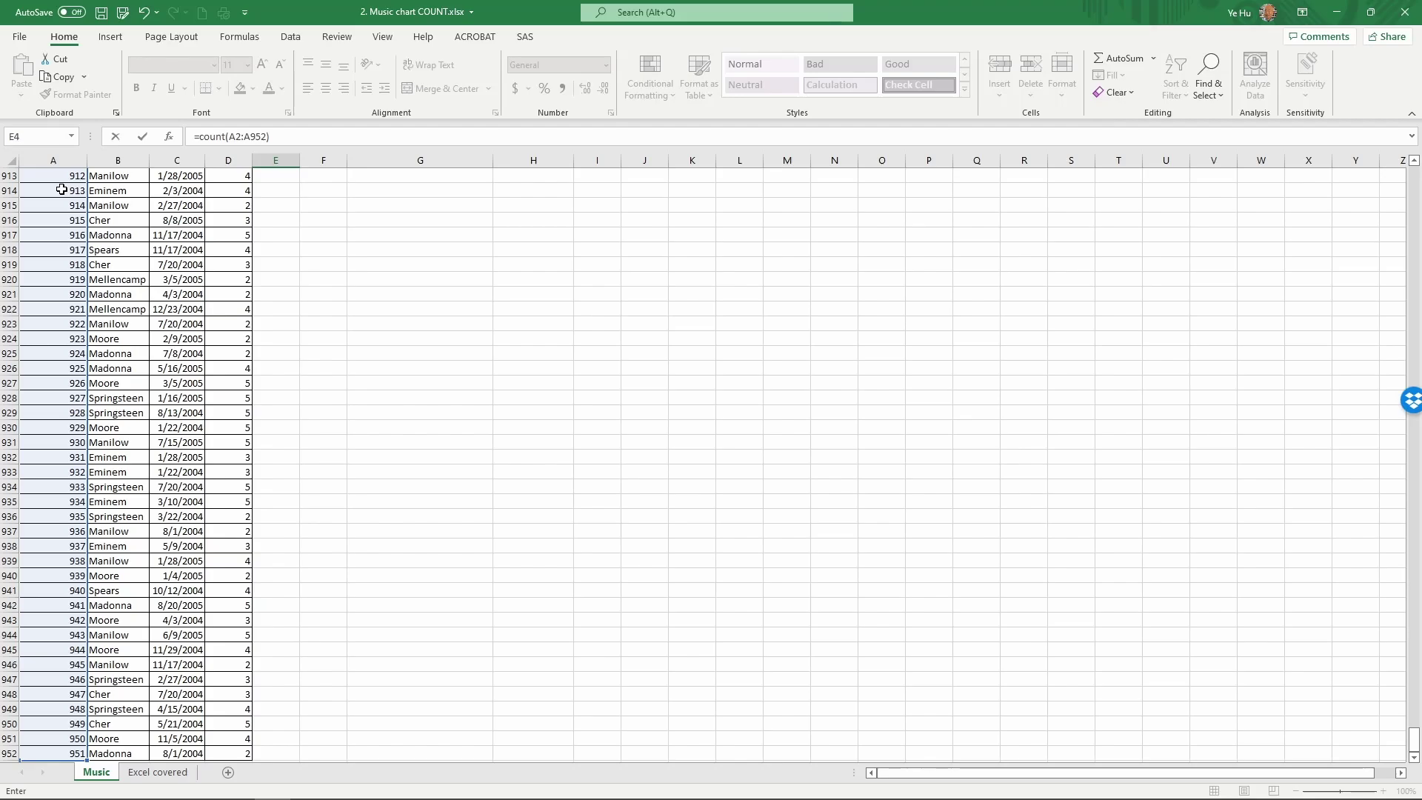
key(Up)
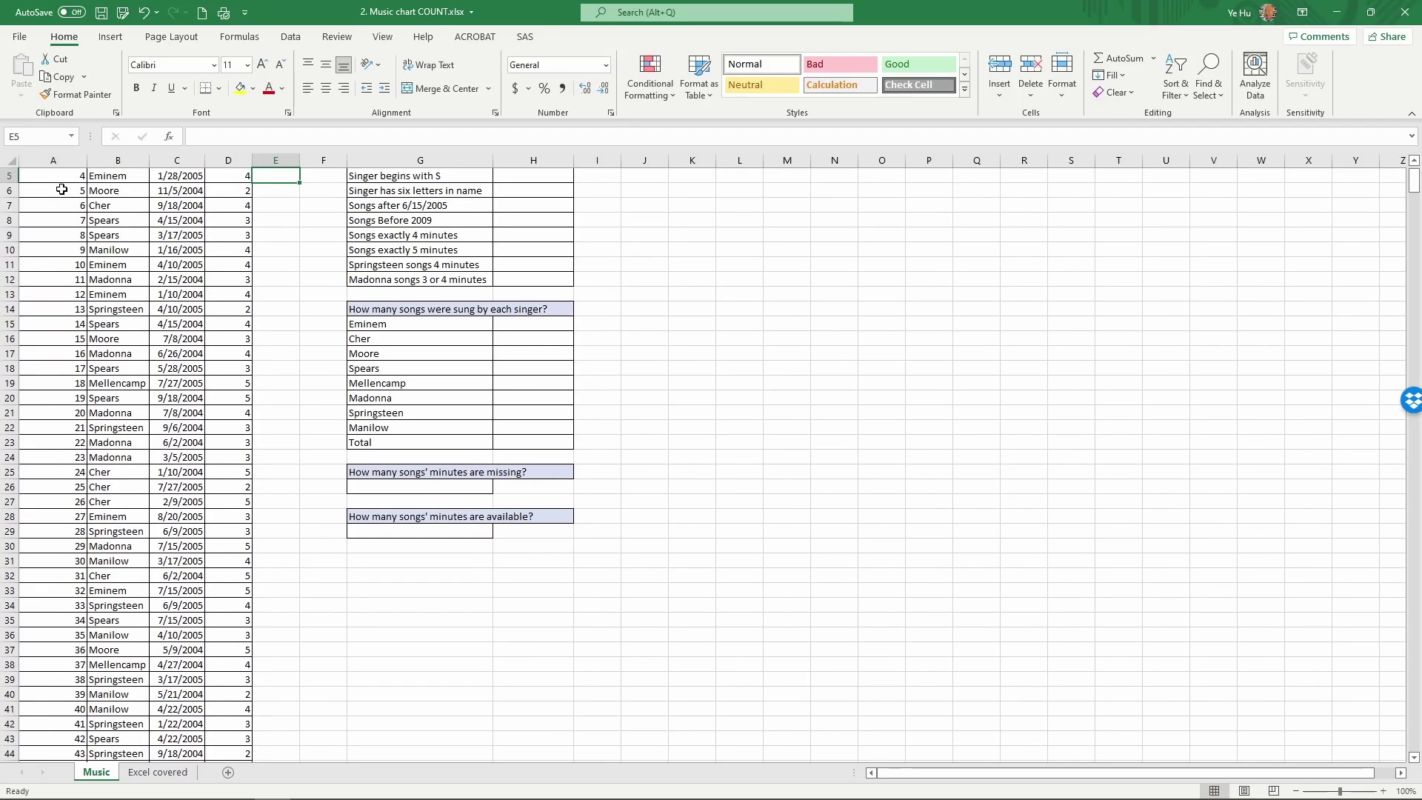
key(Up)
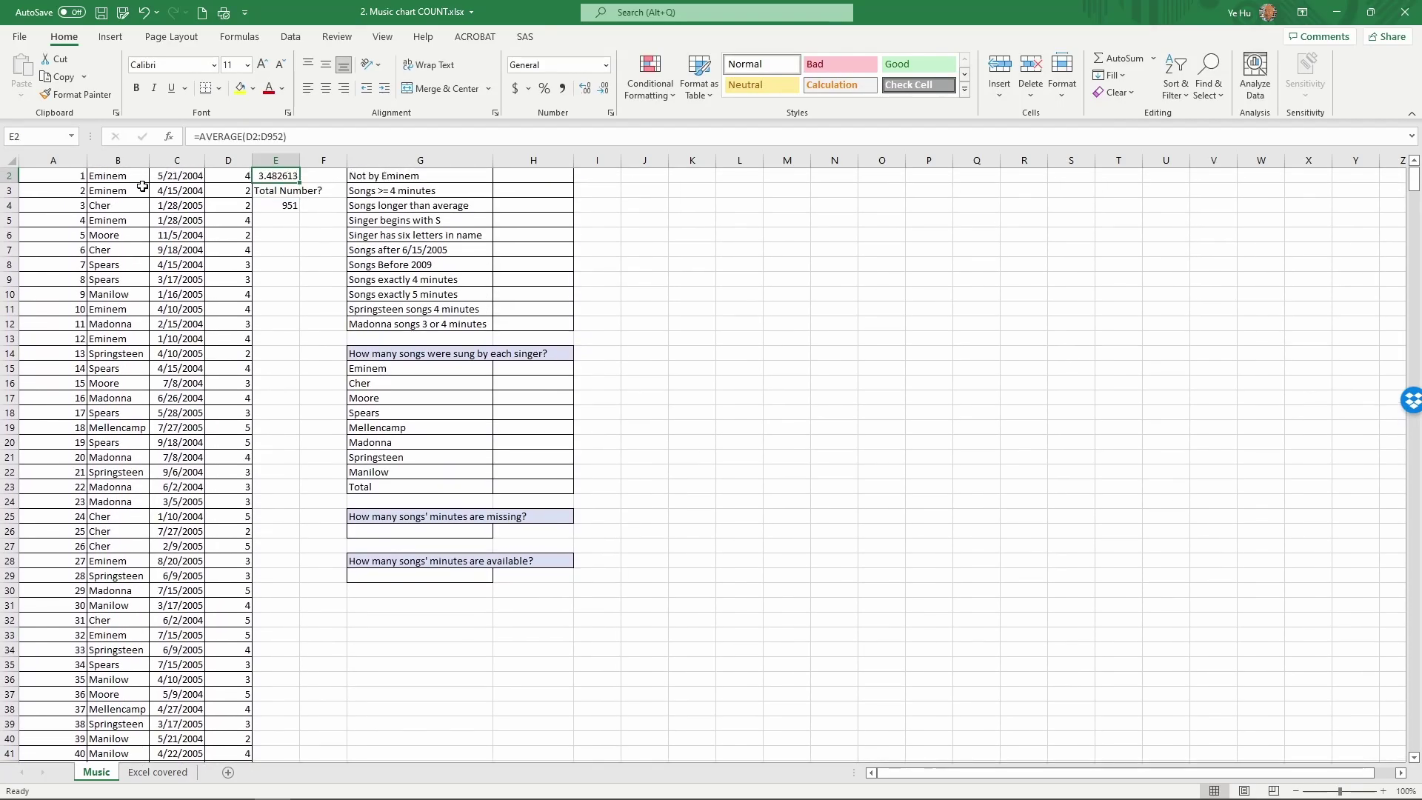
click(292, 210)
scroll(293, 294, up, 1)
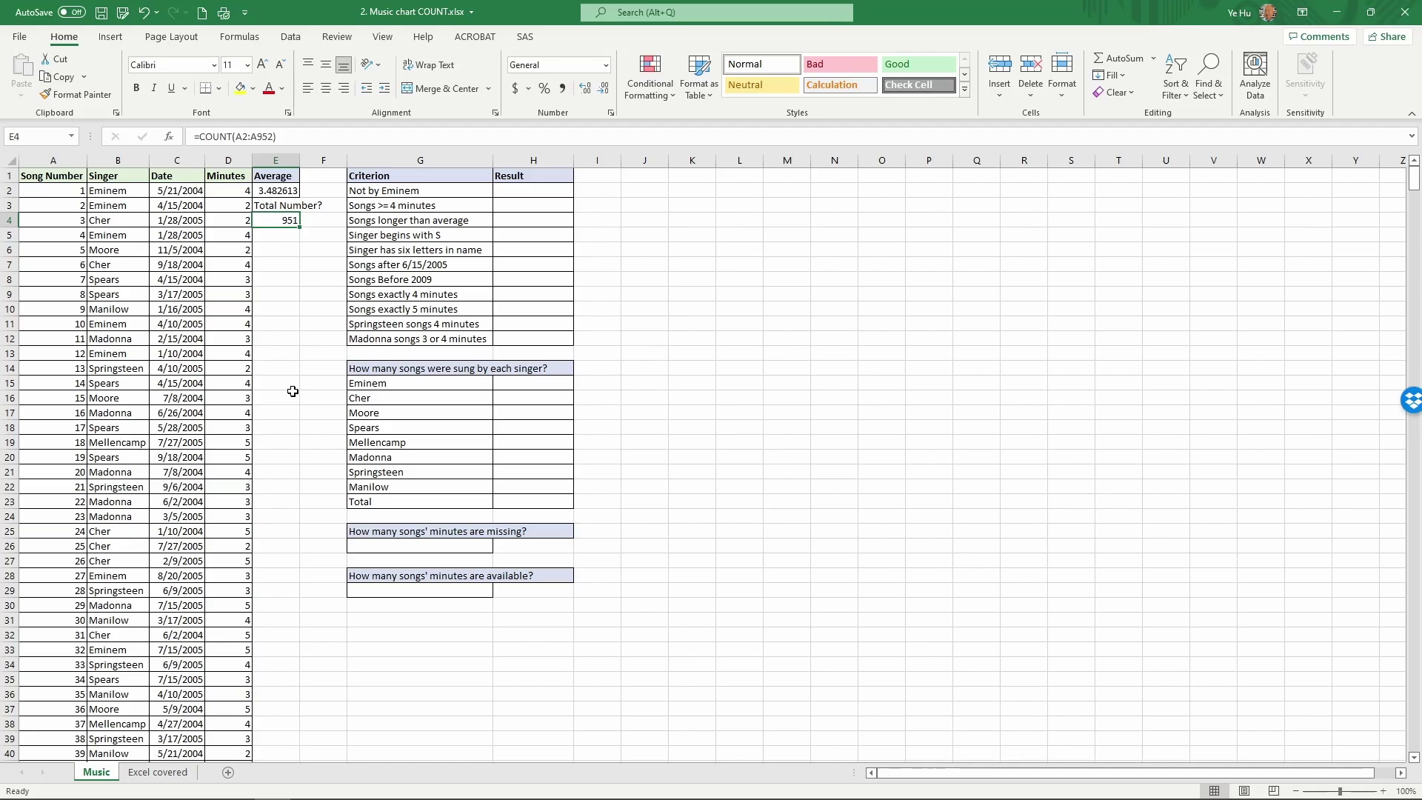
- AutoFit the width of column E so that the "Total Number?" label fits
key(alt+h)
key(o)
key(i)
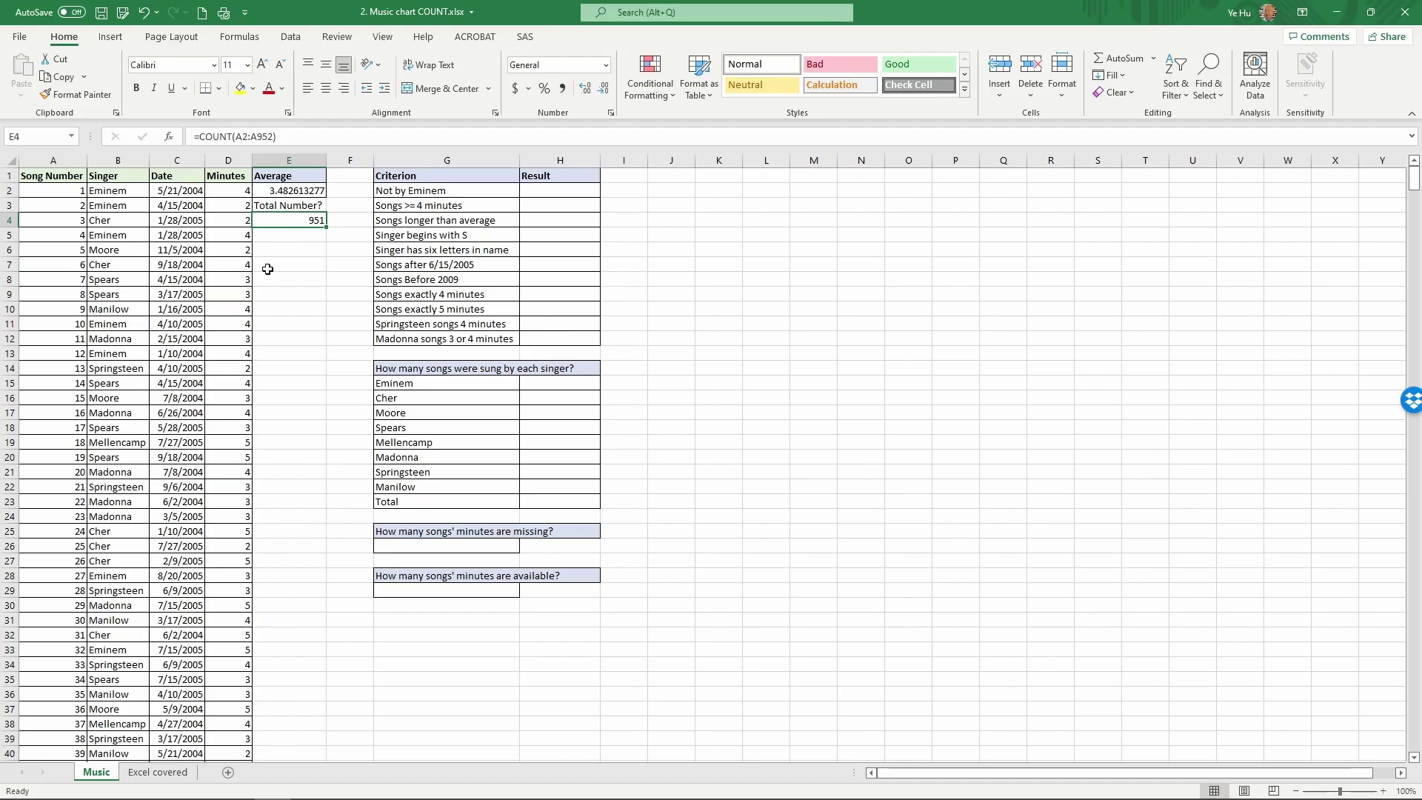
- Examine the Singer and Date columns of the song table
click(117, 194)
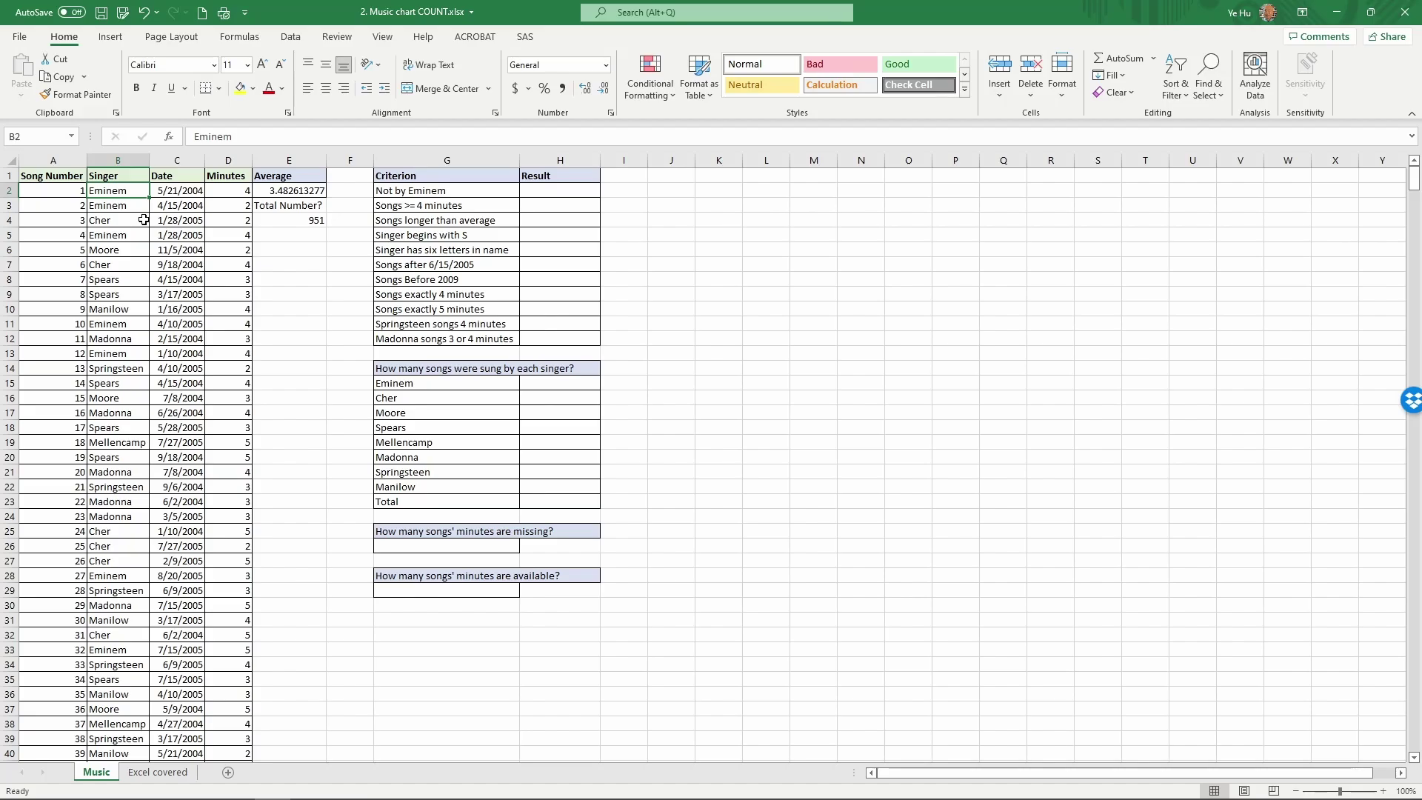
click(117, 160)
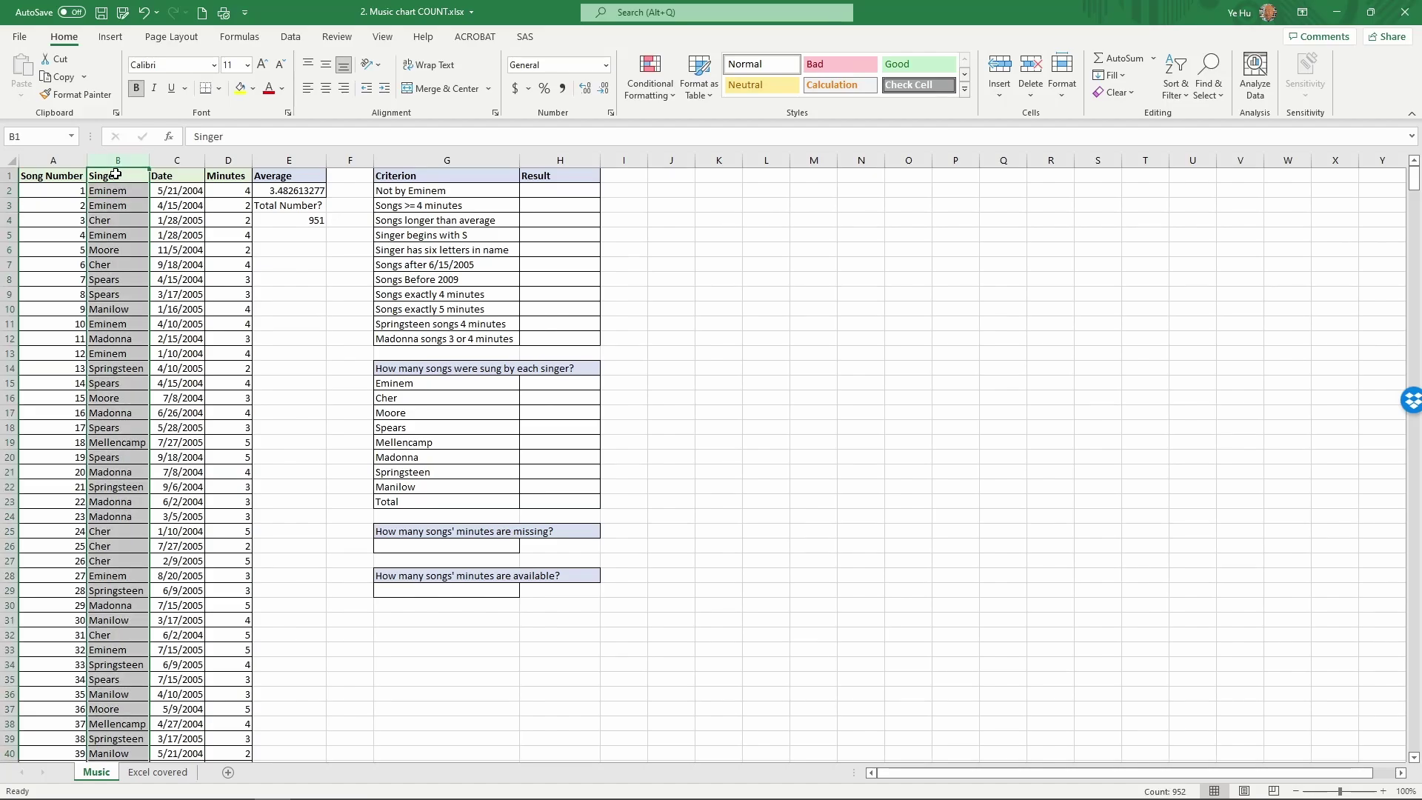
click(116, 174)
click(169, 160)
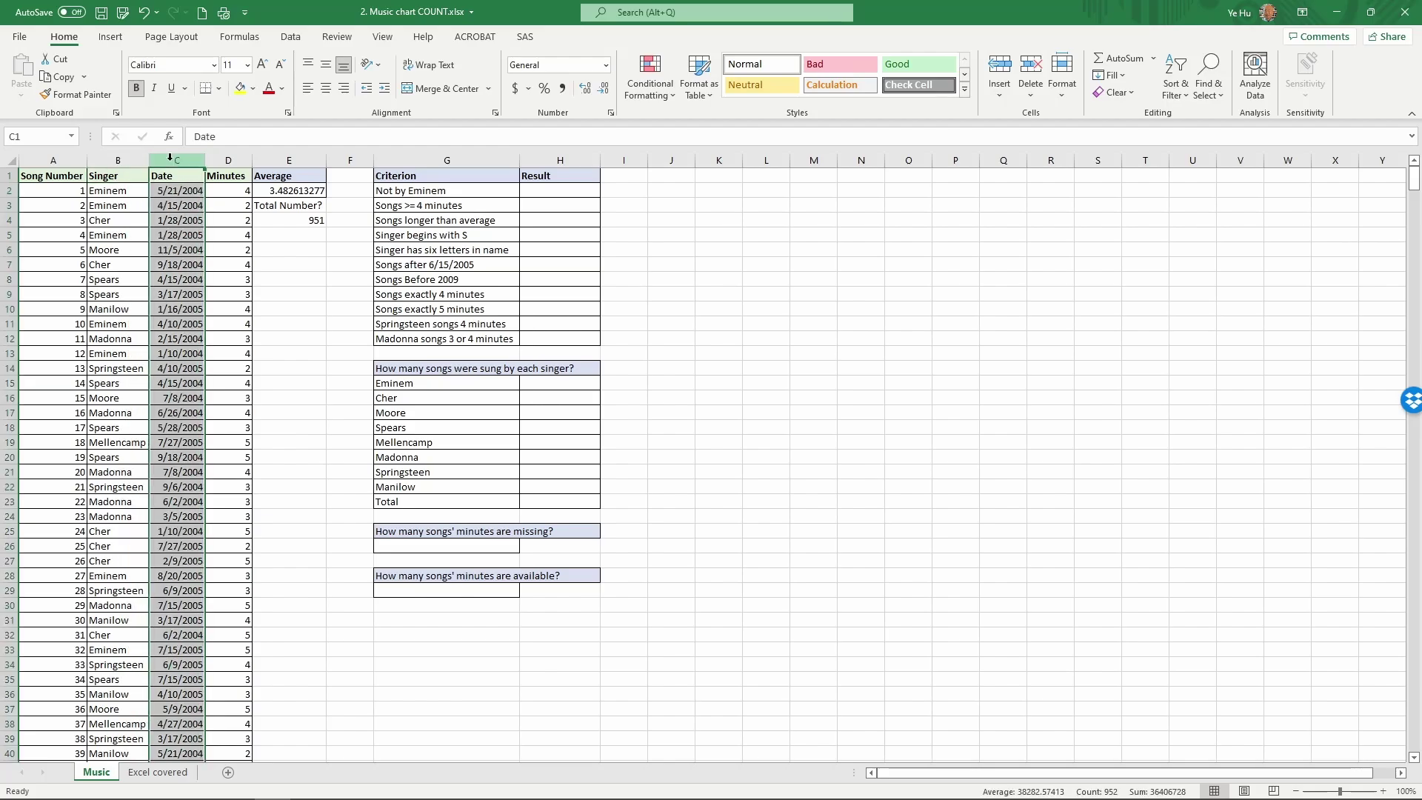
- Name the singer data range B2:B952 "Singer"
click(223, 160)
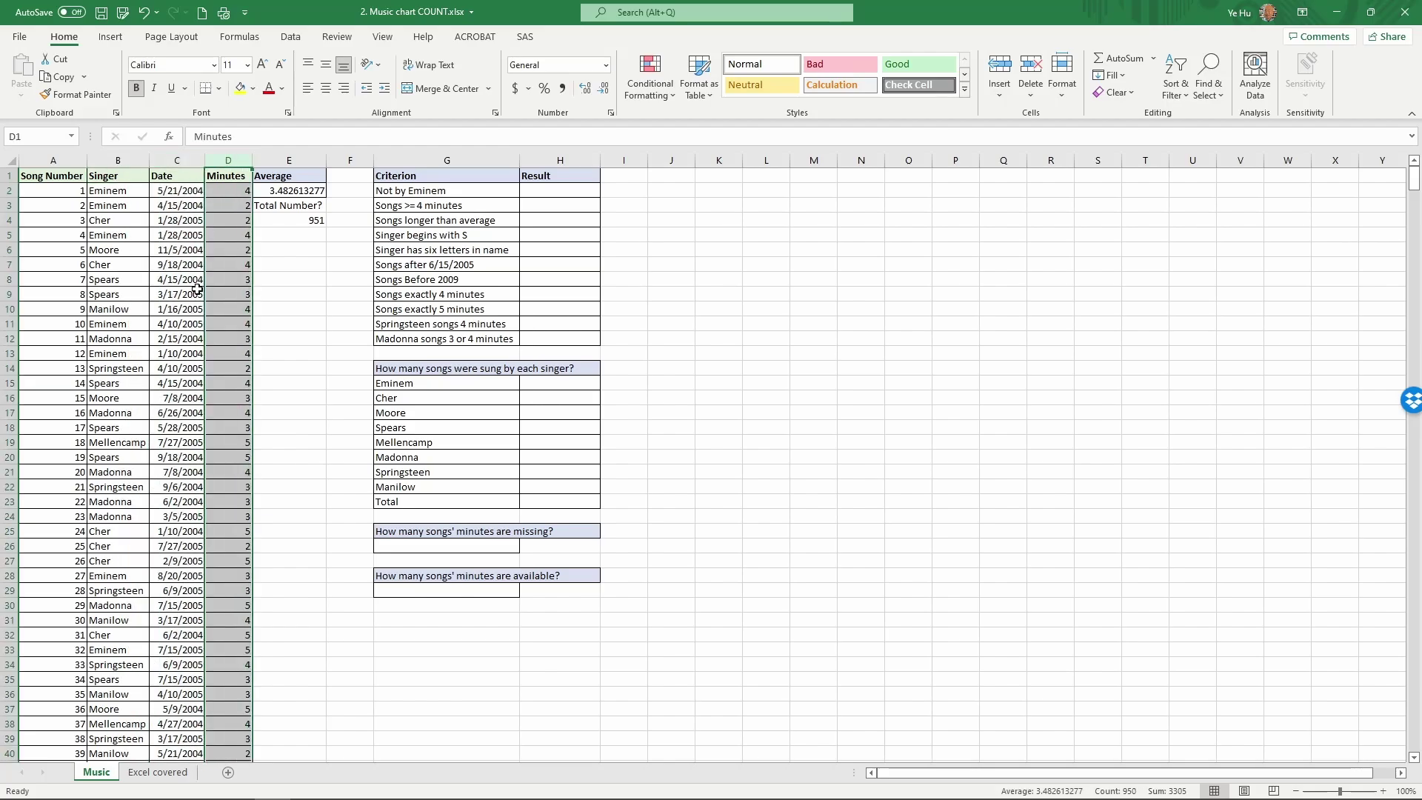
click(120, 191)
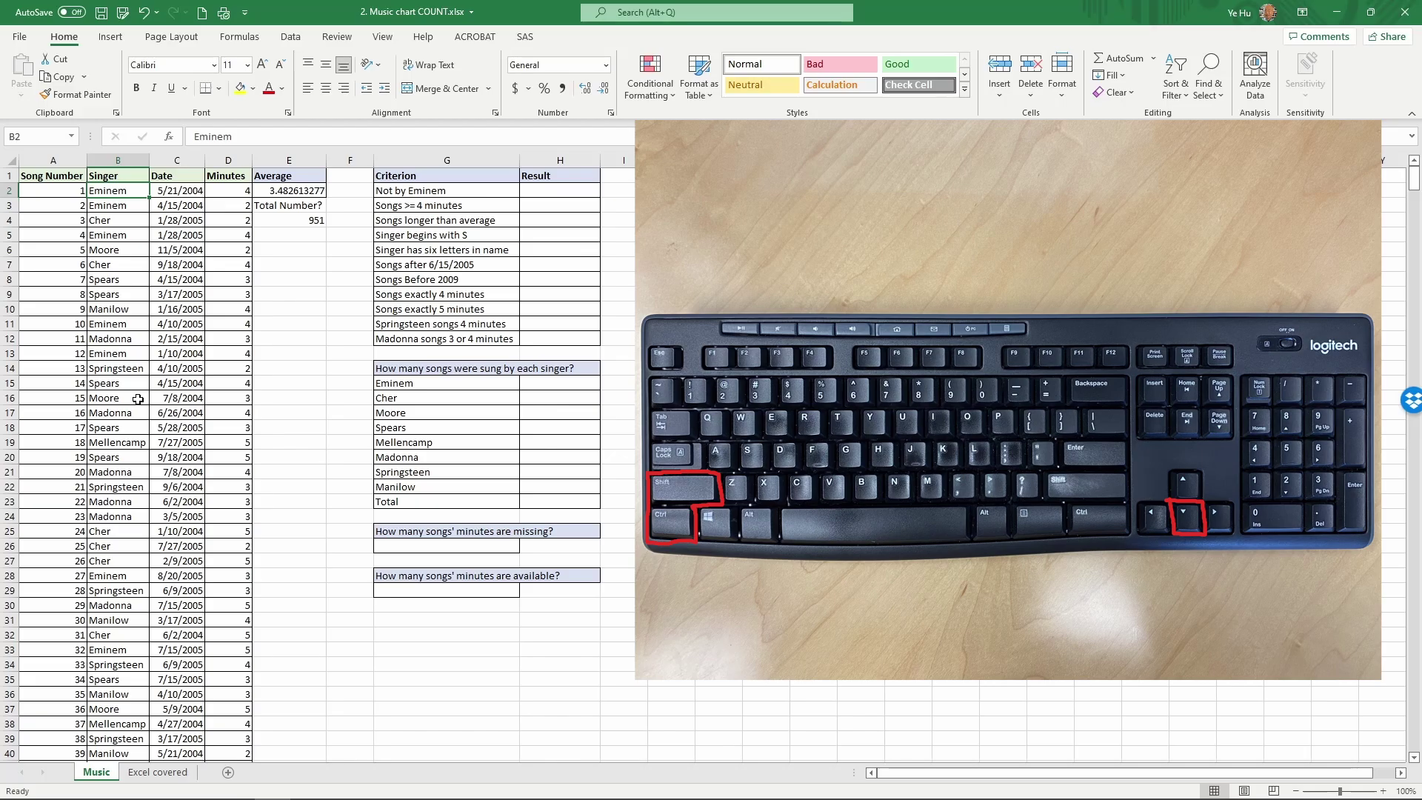
key(ctrl+shift+Down)
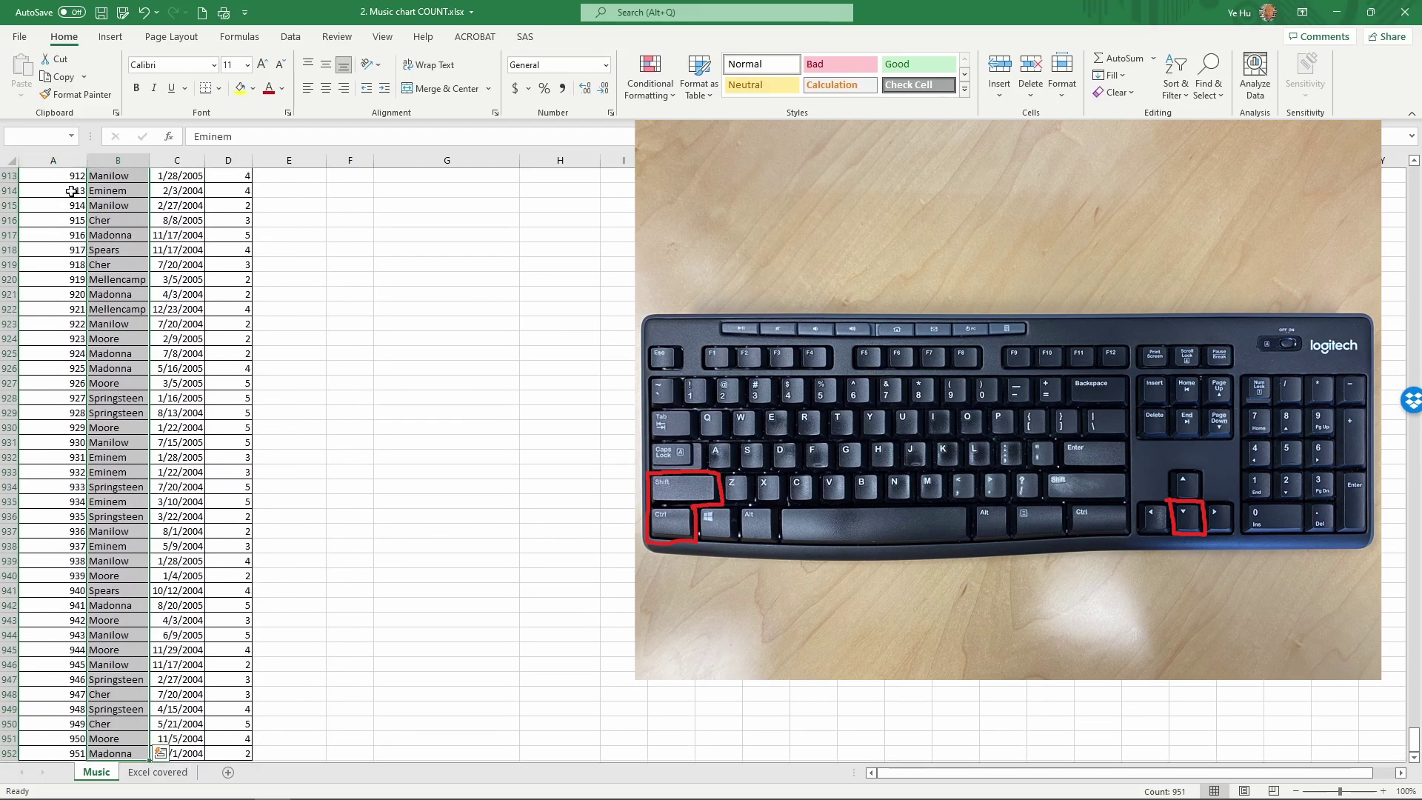
click(42, 134)
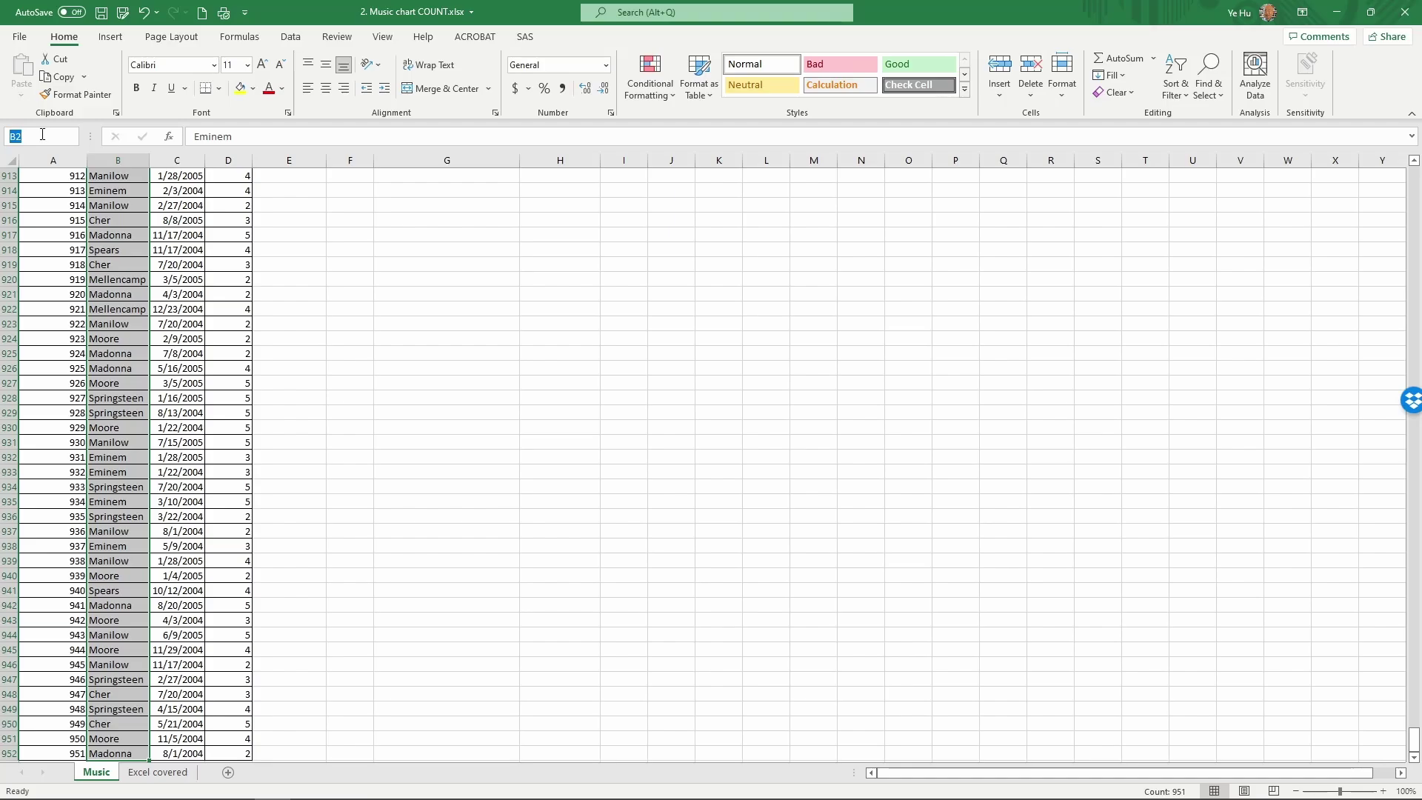
text(Singer)
key(Return)
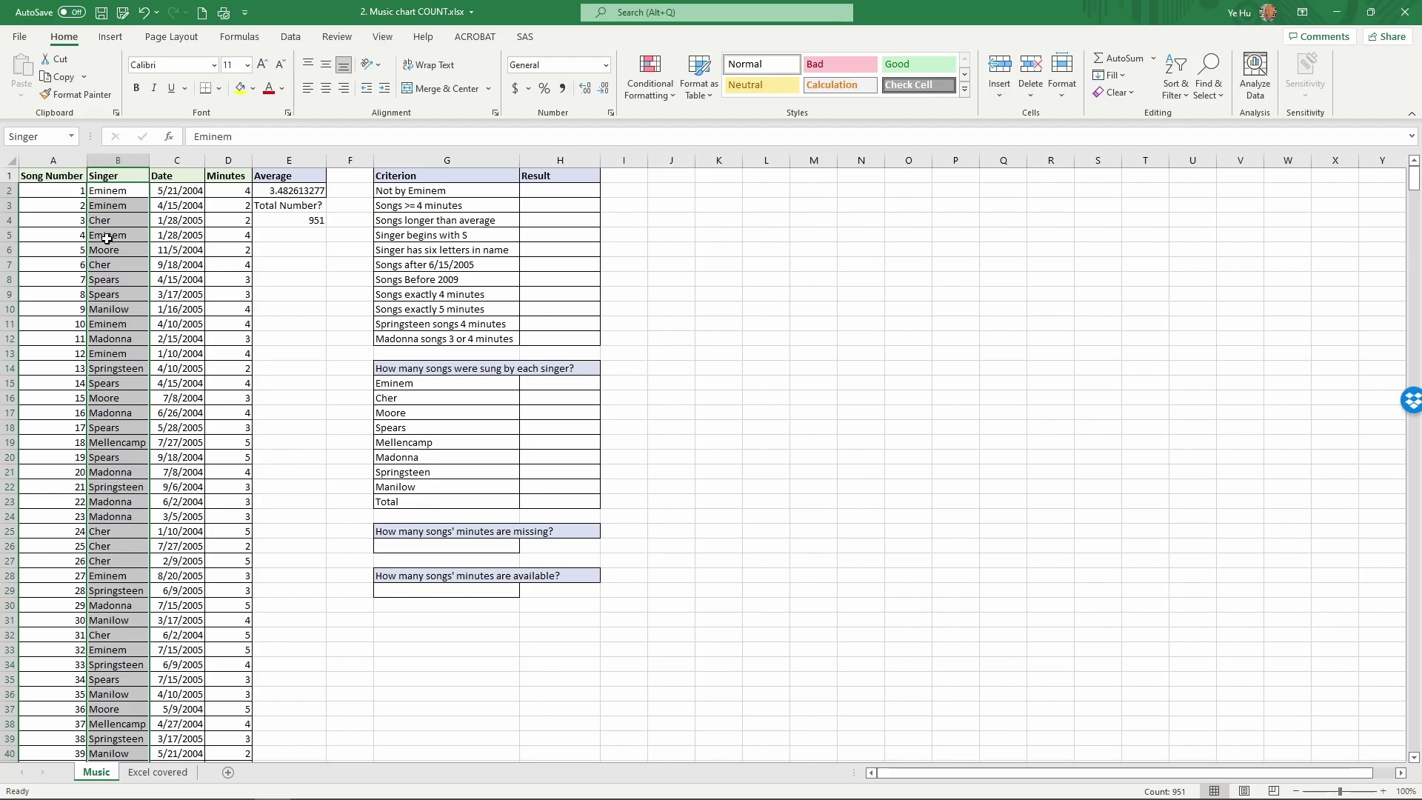
- Define a named range for the song dates in C2:C952
click(178, 190)
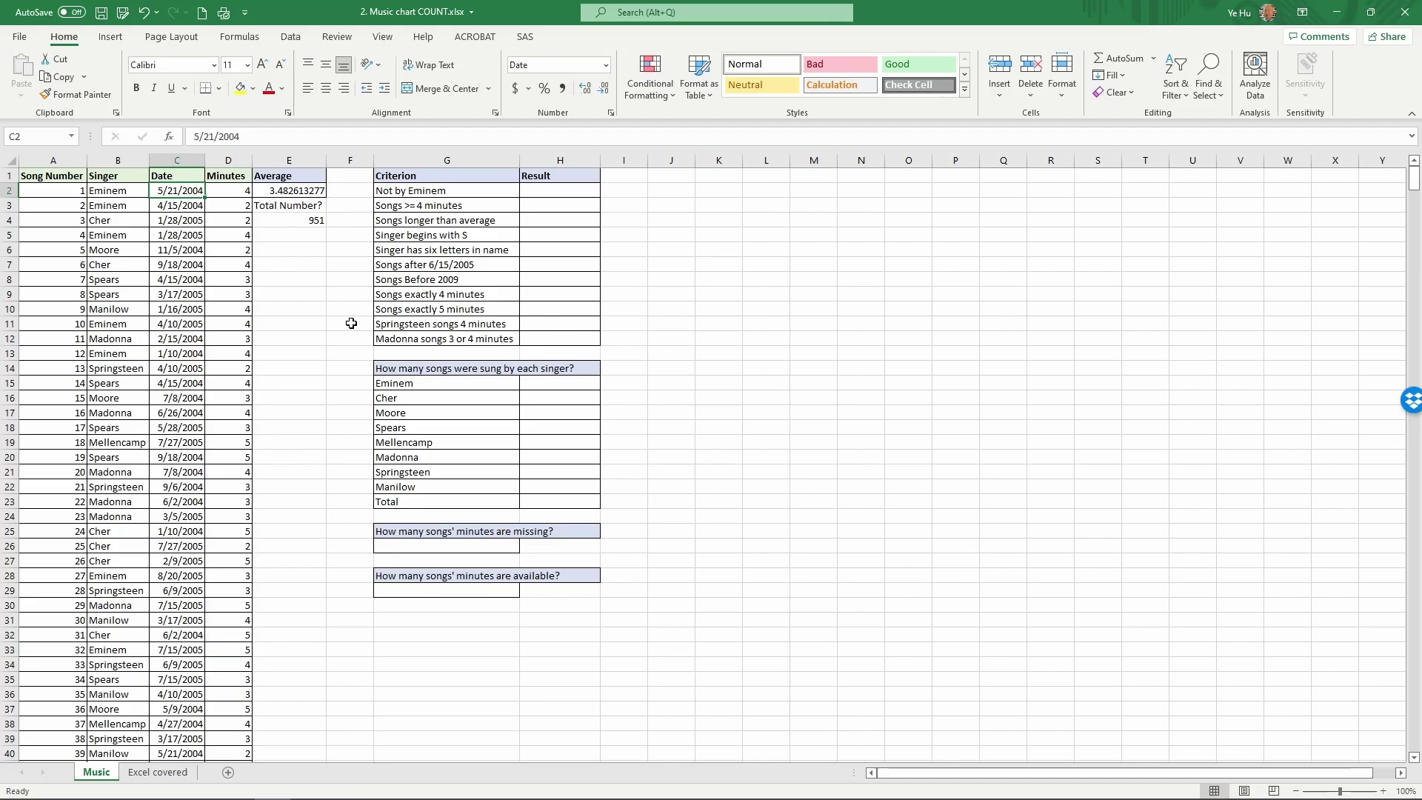
key(ctrl+shift+Down)
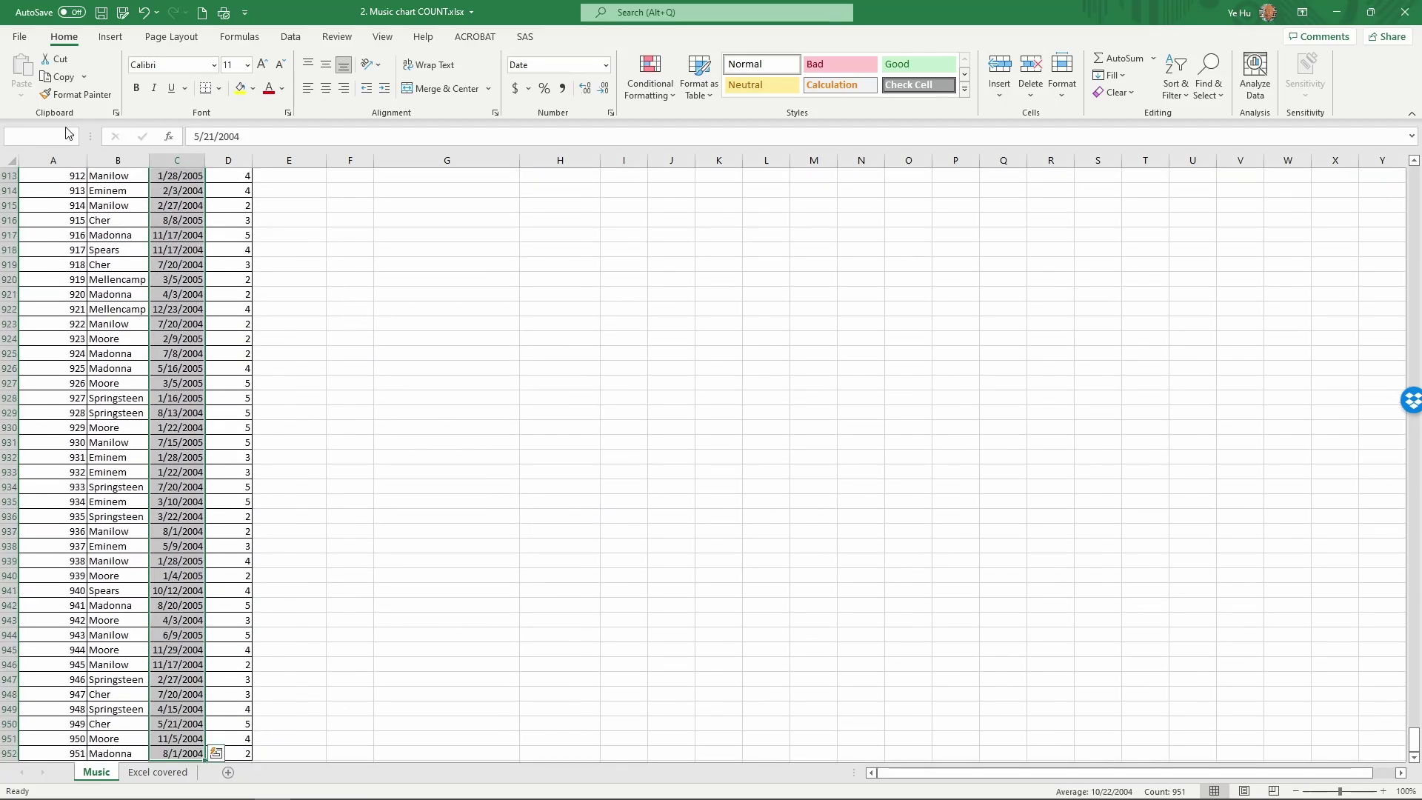
click(38, 136)
text(D2)
key(Return)
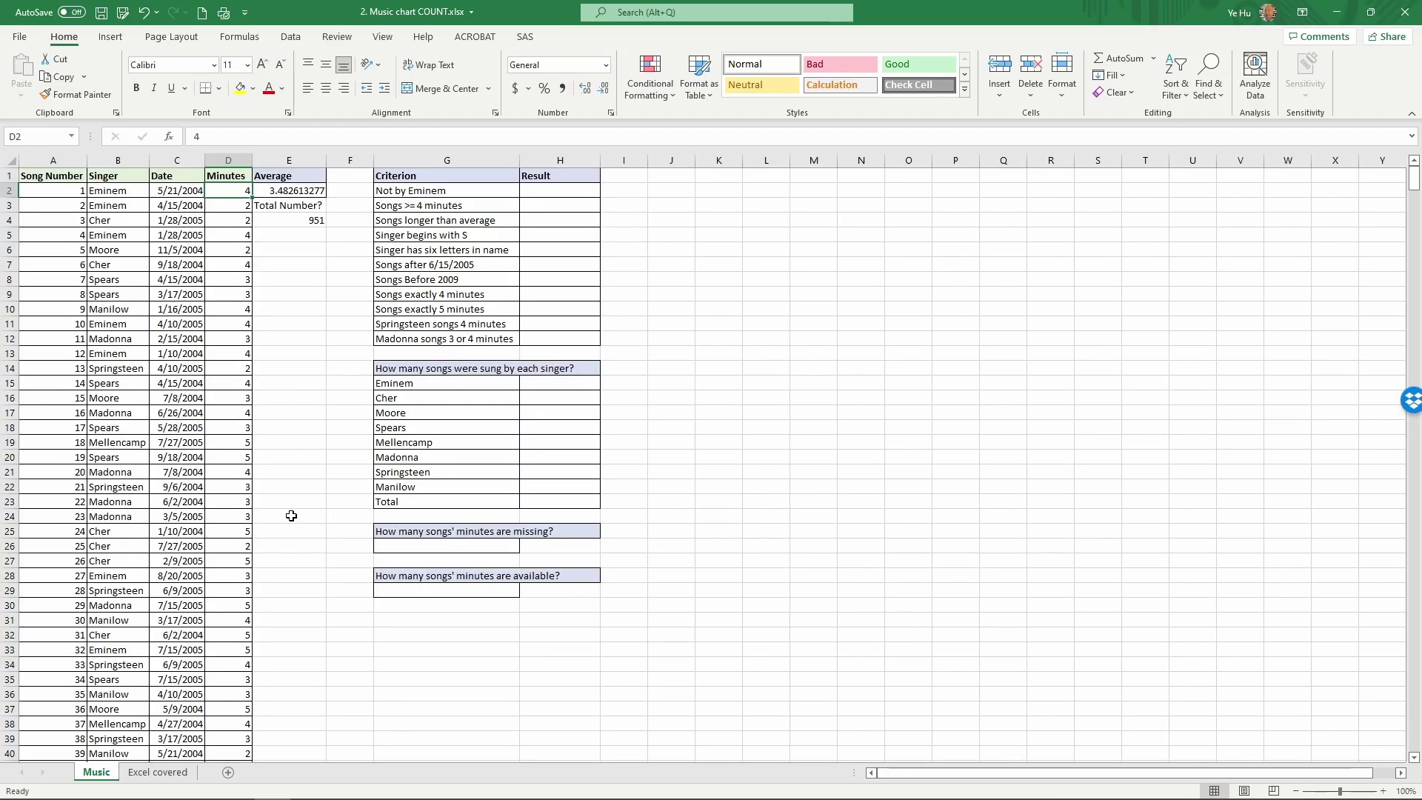
- Name the song length range D2:D952, including its blank cells, "Minutes"
key(ctrl+shift+Down)
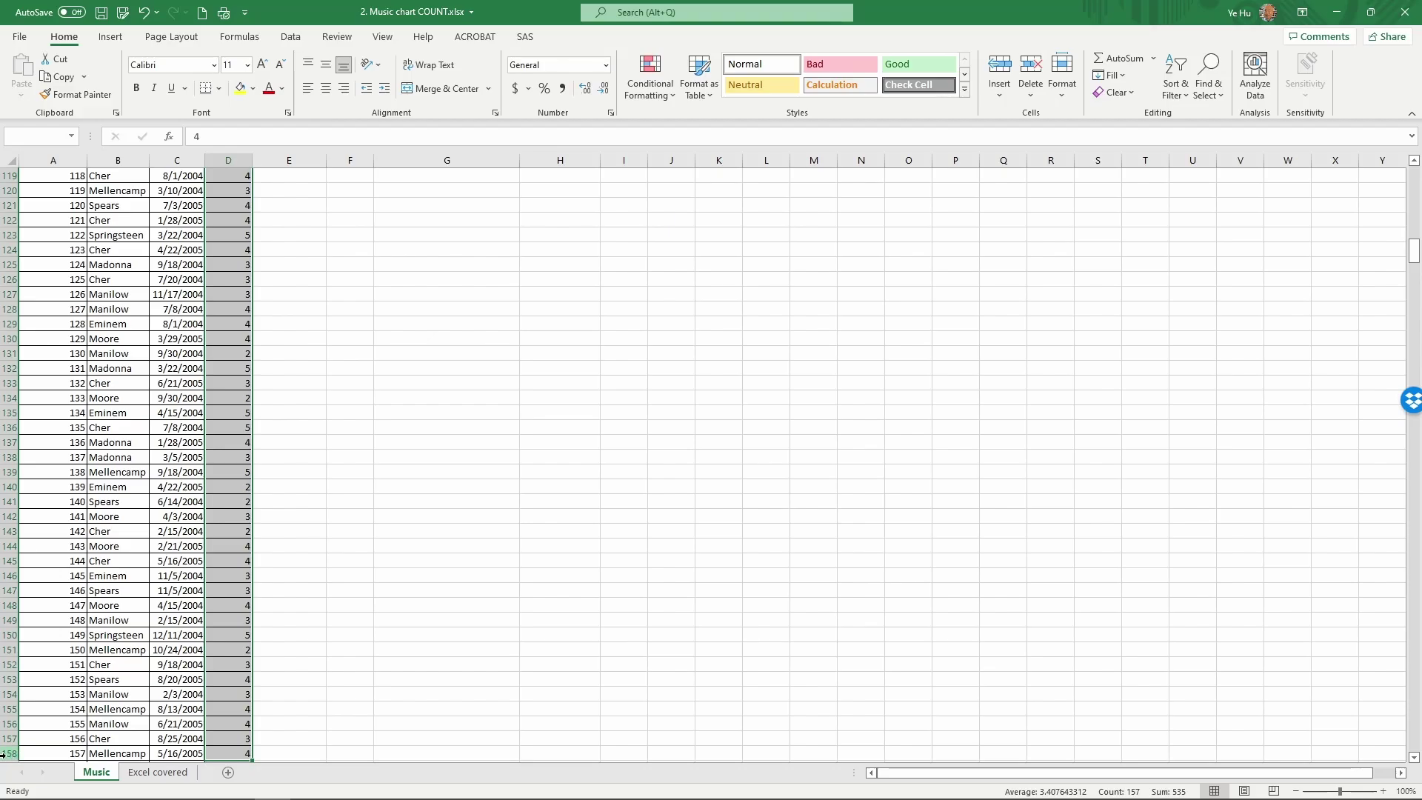
scroll(309, 619, down, 2)
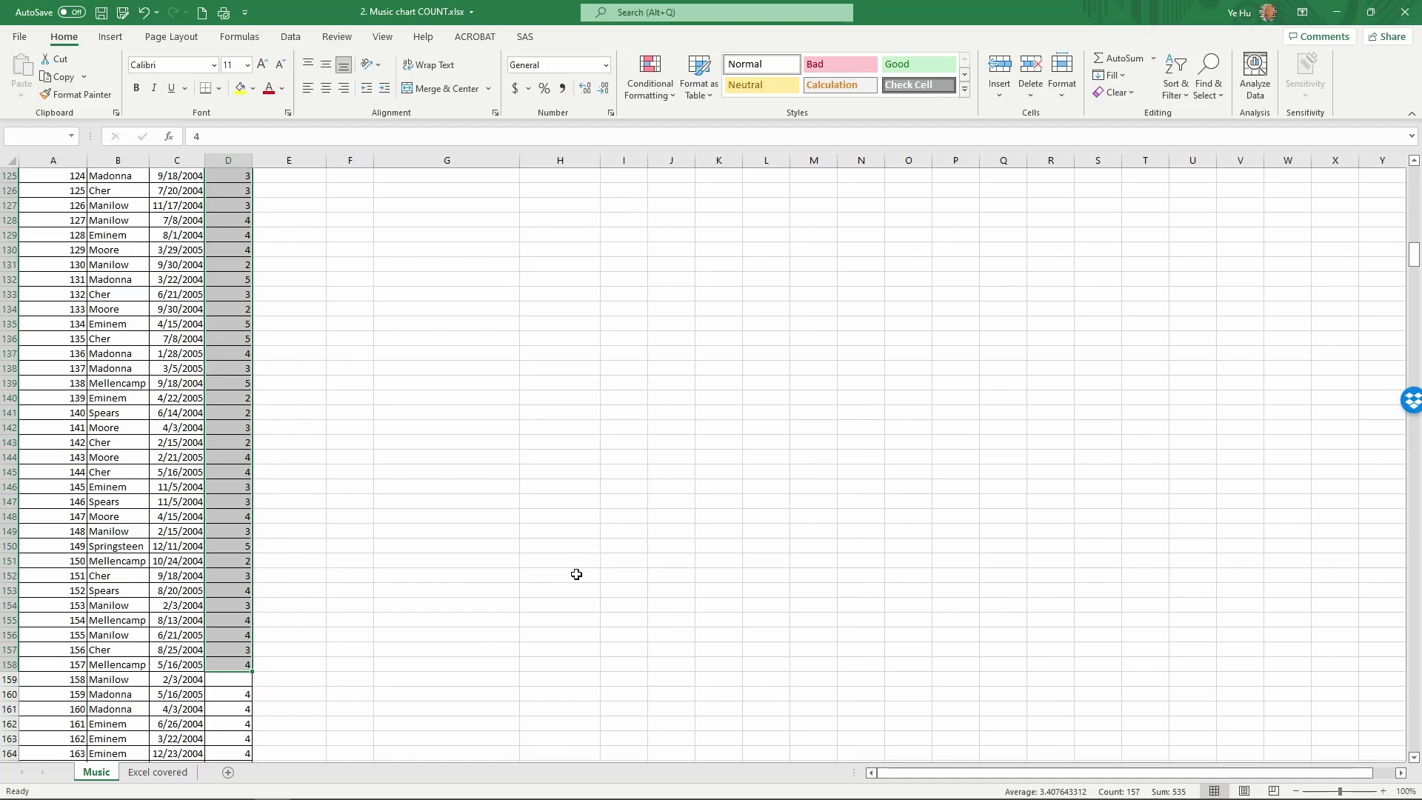
key(shift+Down)
key(shift+Down)
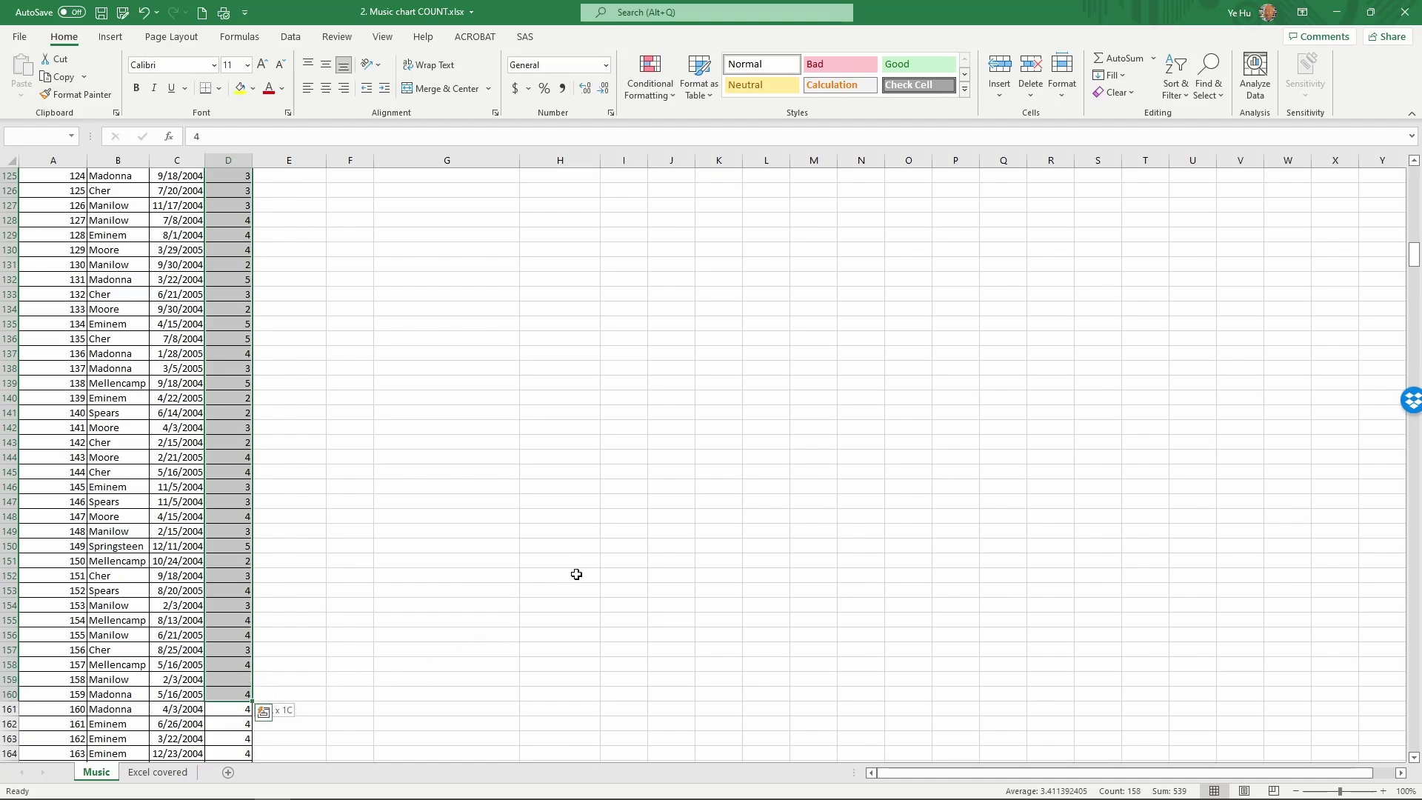
key(shift+Down)
key(shift+Down)
key(shift+Down)
key(shift+Down)
key(shift+Down)
key(shift+Down)
key(shift+Down)
key(shift+Down)
key(shift+Down)
key(shift+Down)
key(shift+Down)
key(shift+Down)
key(shift+Down)
key(shift+Down)
key(shift+Down)
key(shift+Down)
key(shift+Down)
key(shift+Down)
key(shift+Down)
key(shift+Down)
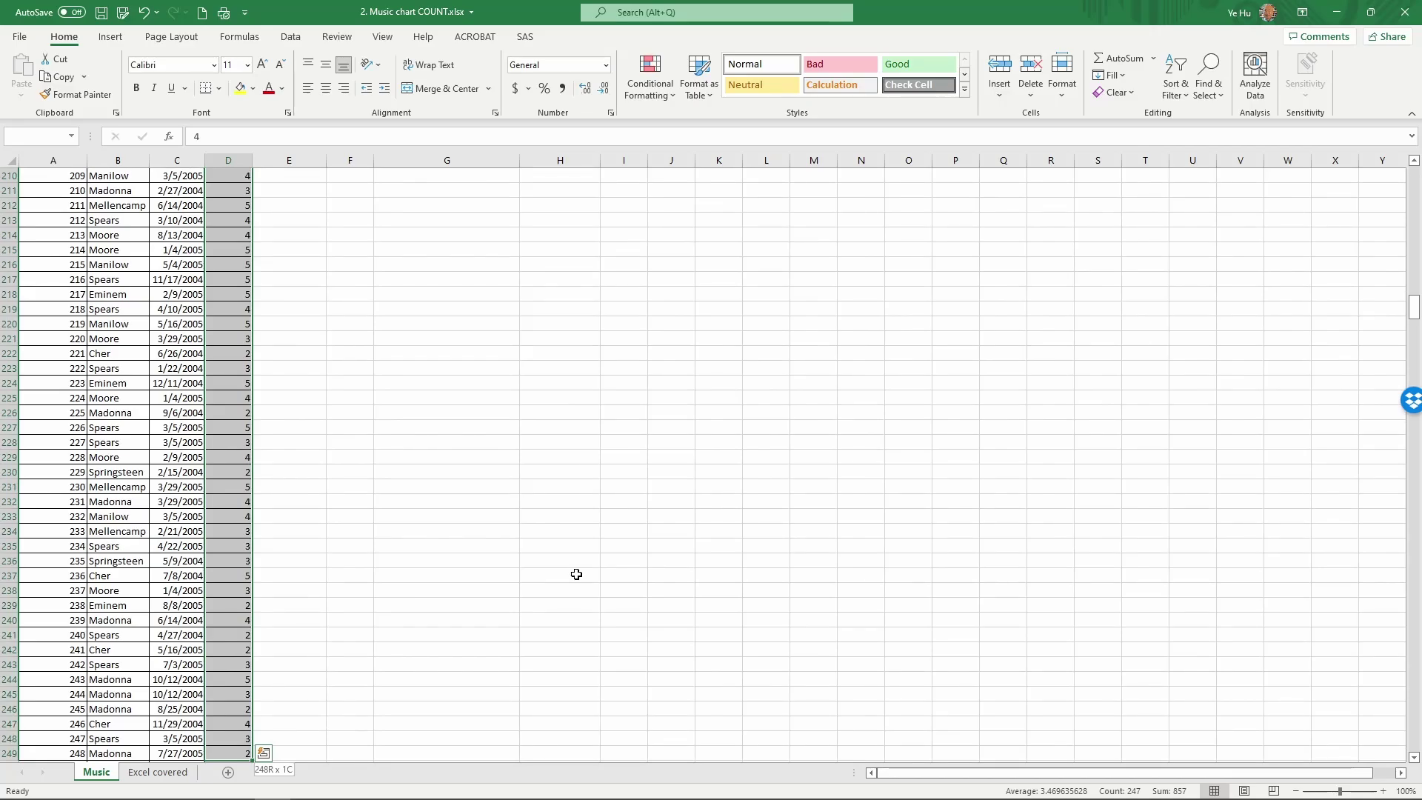
scroll(534, 578, down, 2)
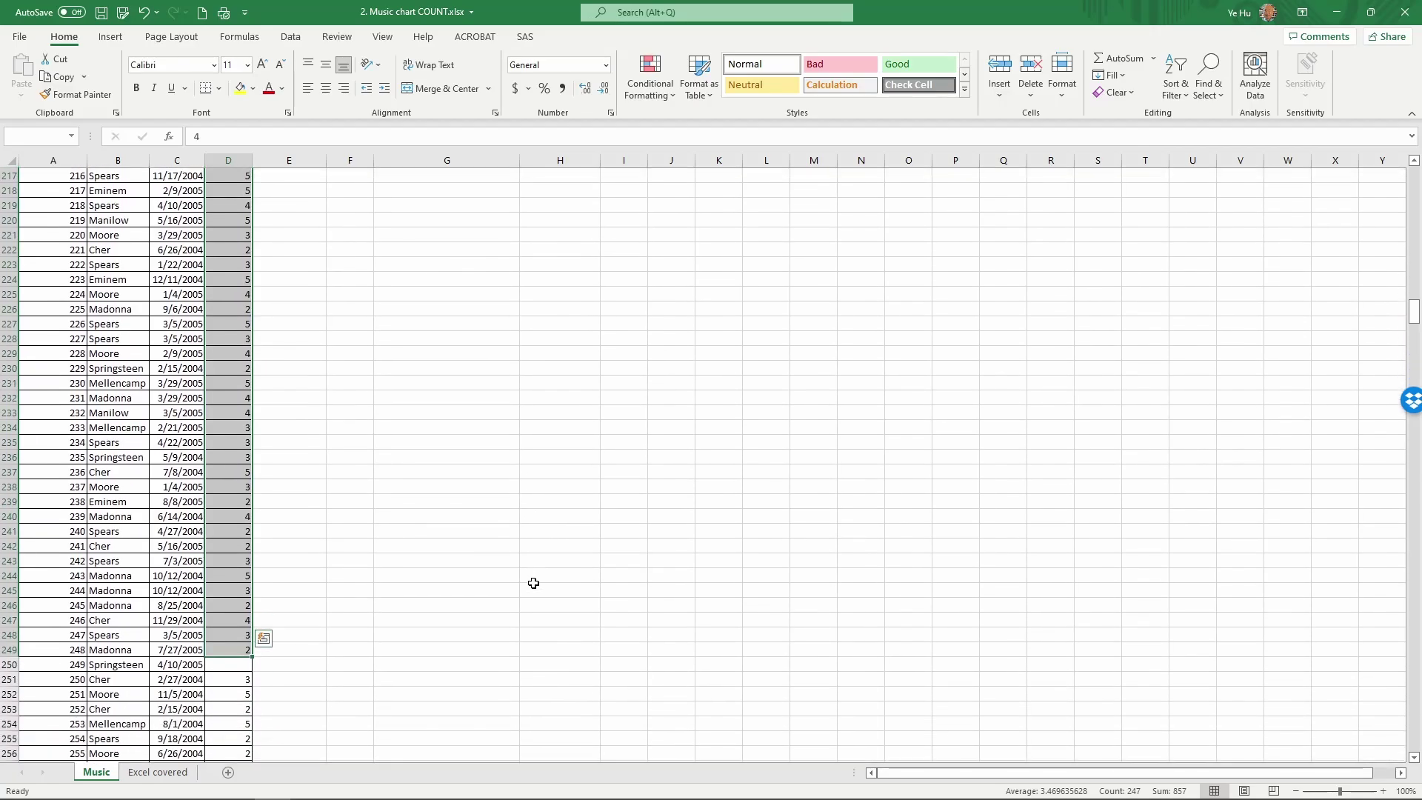
scroll(533, 583, down, 3)
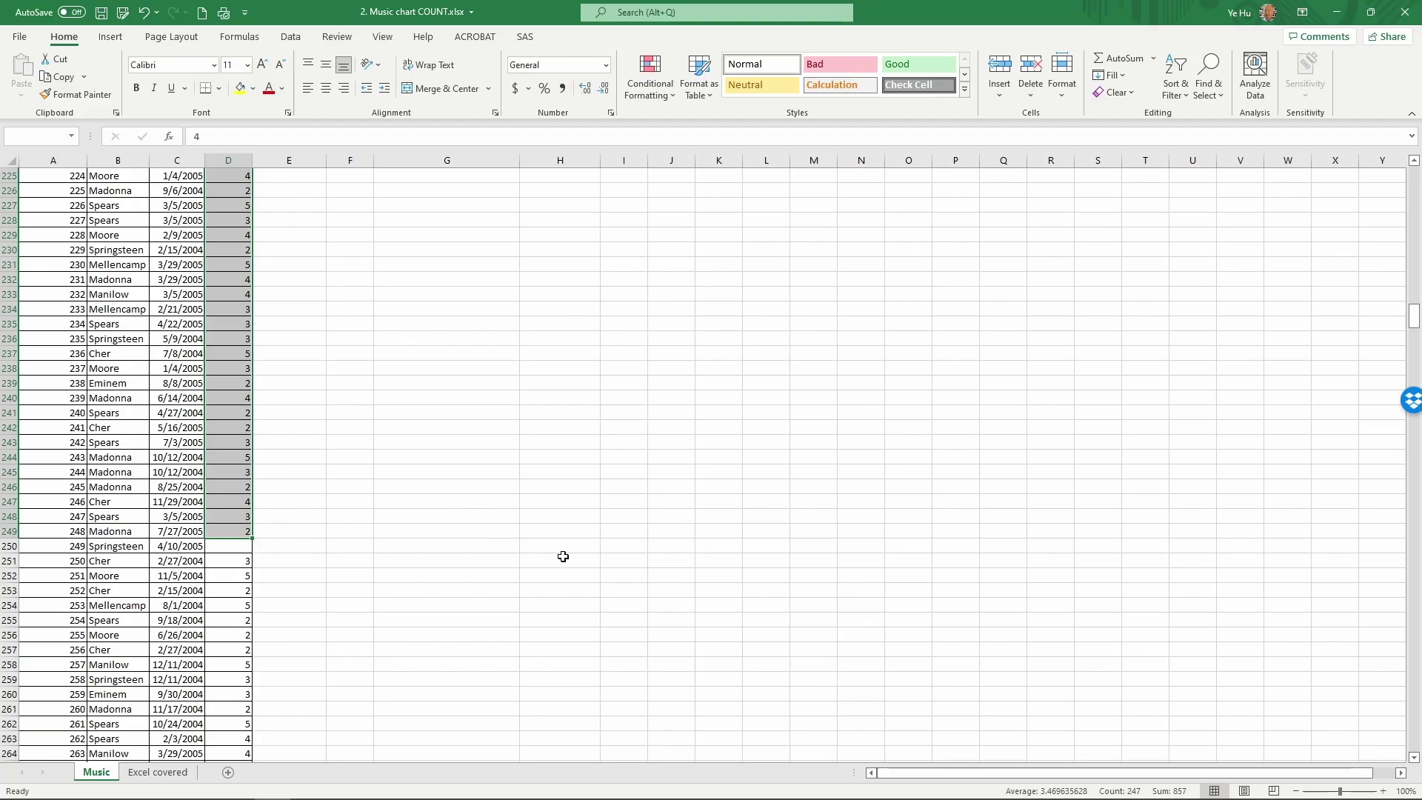
key(shift+Down)
key(shift+Down)
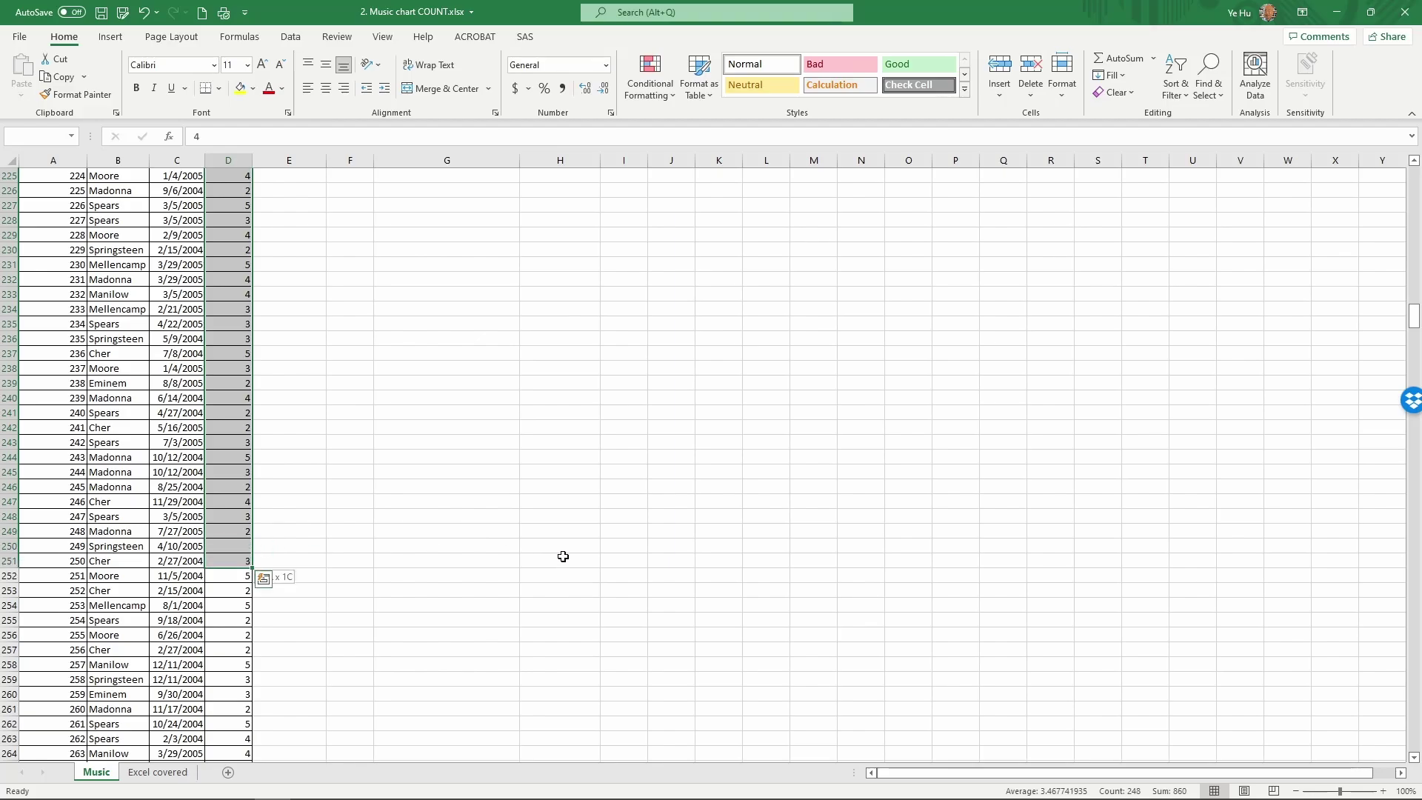
key(ctrl+shift+Down)
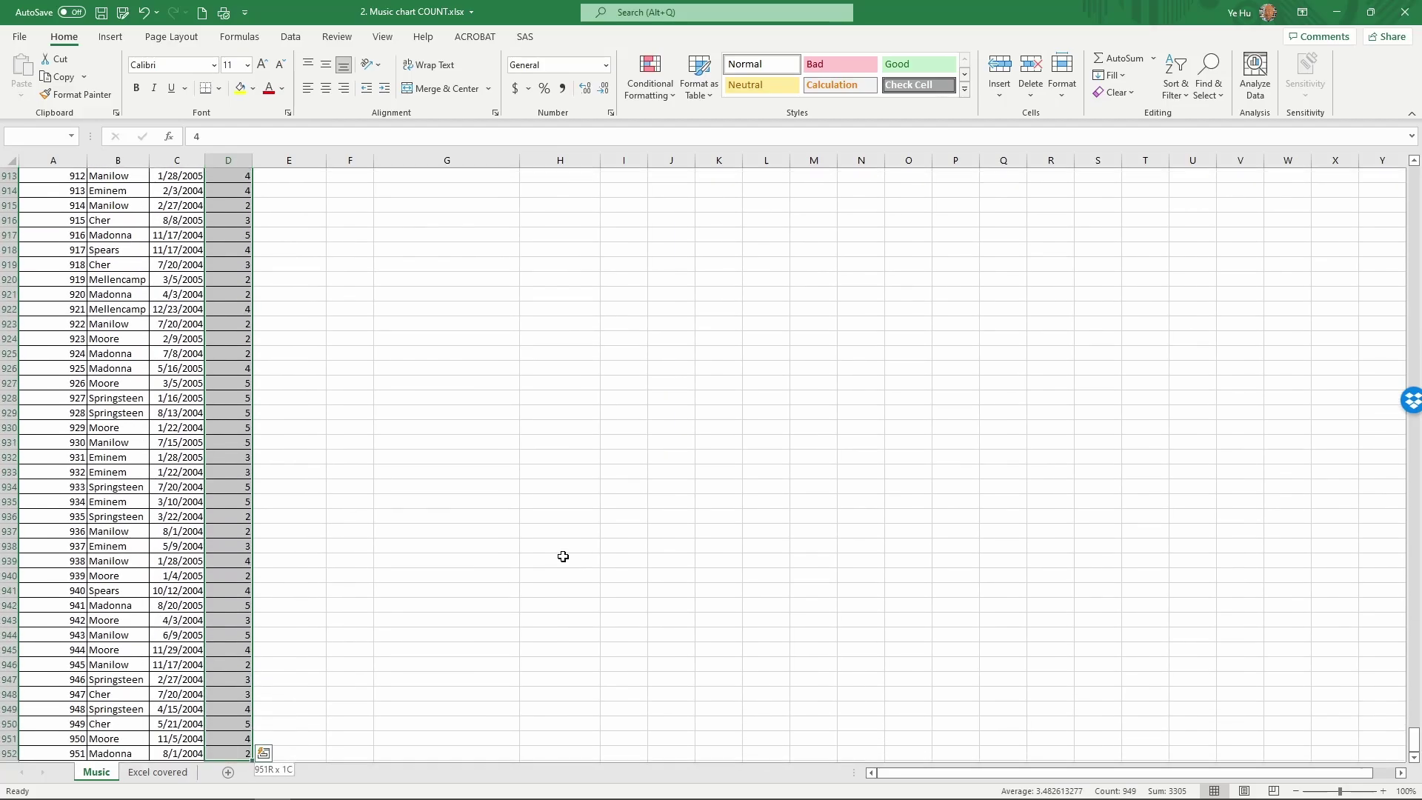
scroll(563, 556, down, 2)
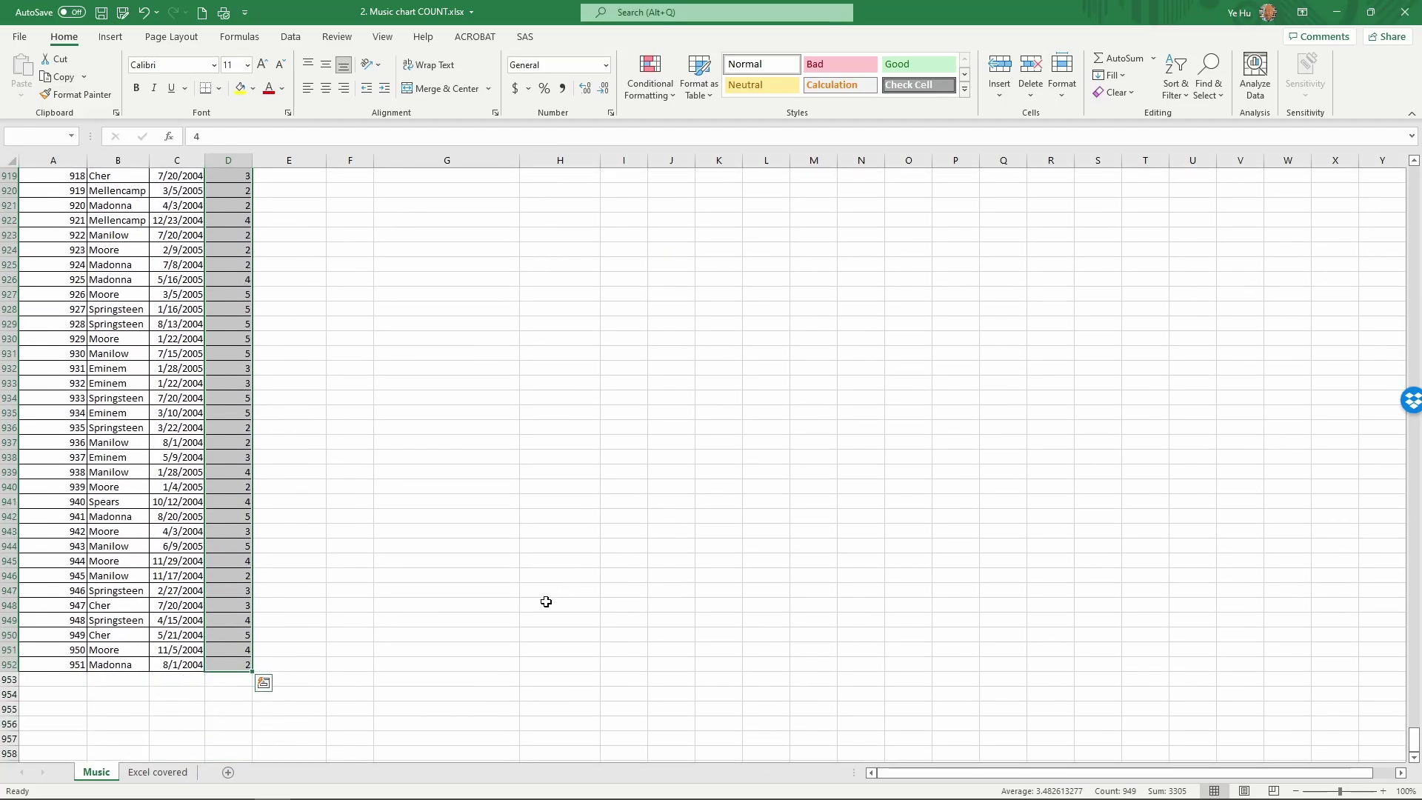
scroll(262, 612, down, 1)
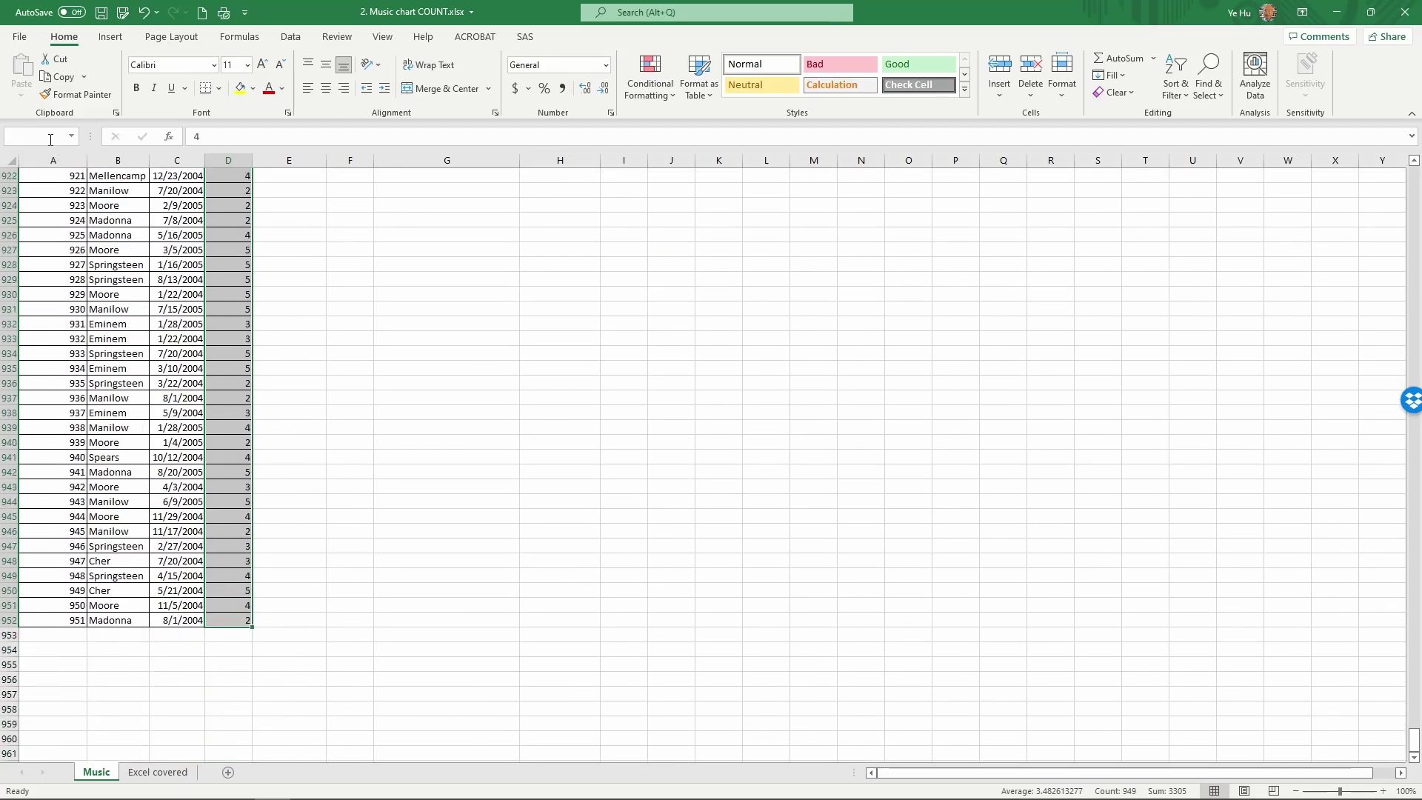
click(44, 136)
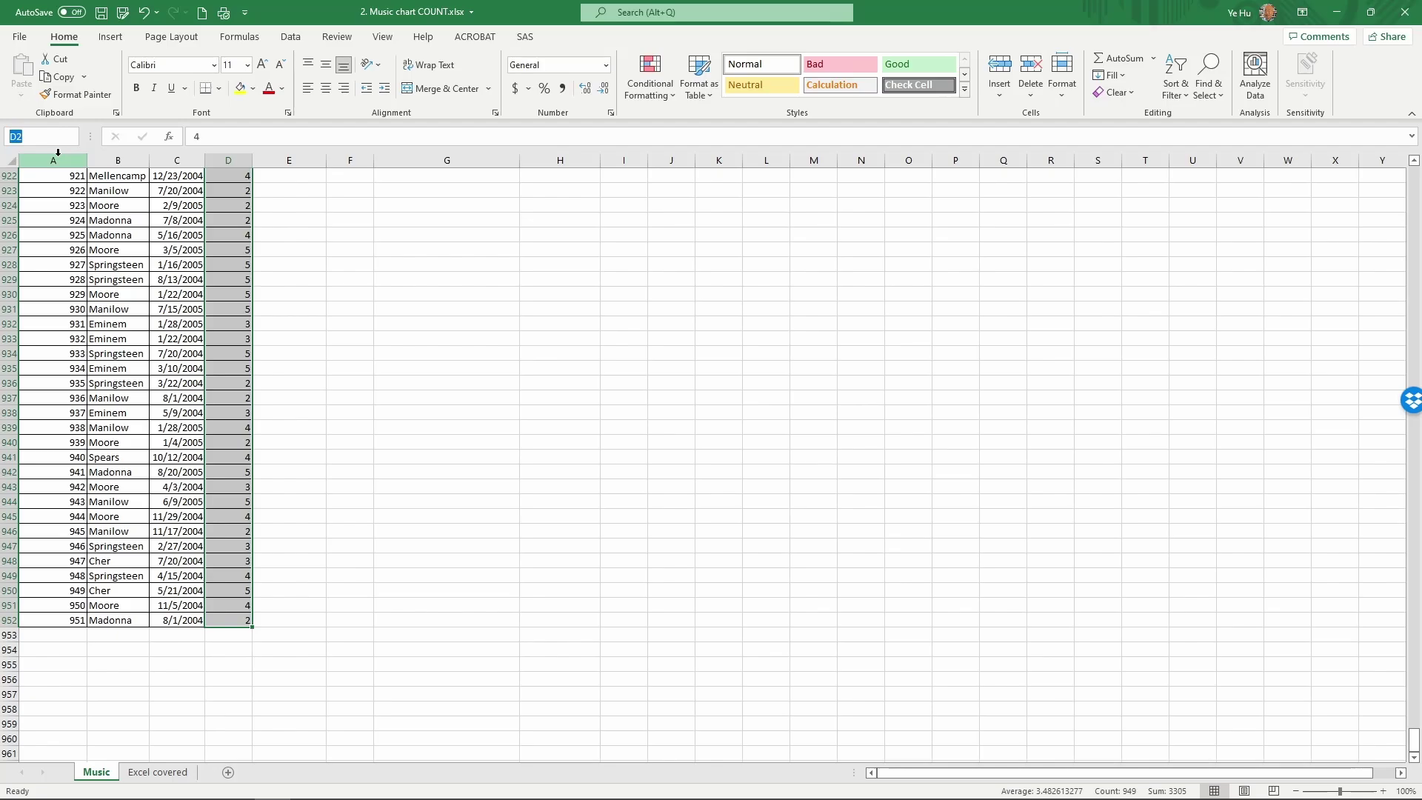
text(Rating)
key(Return)
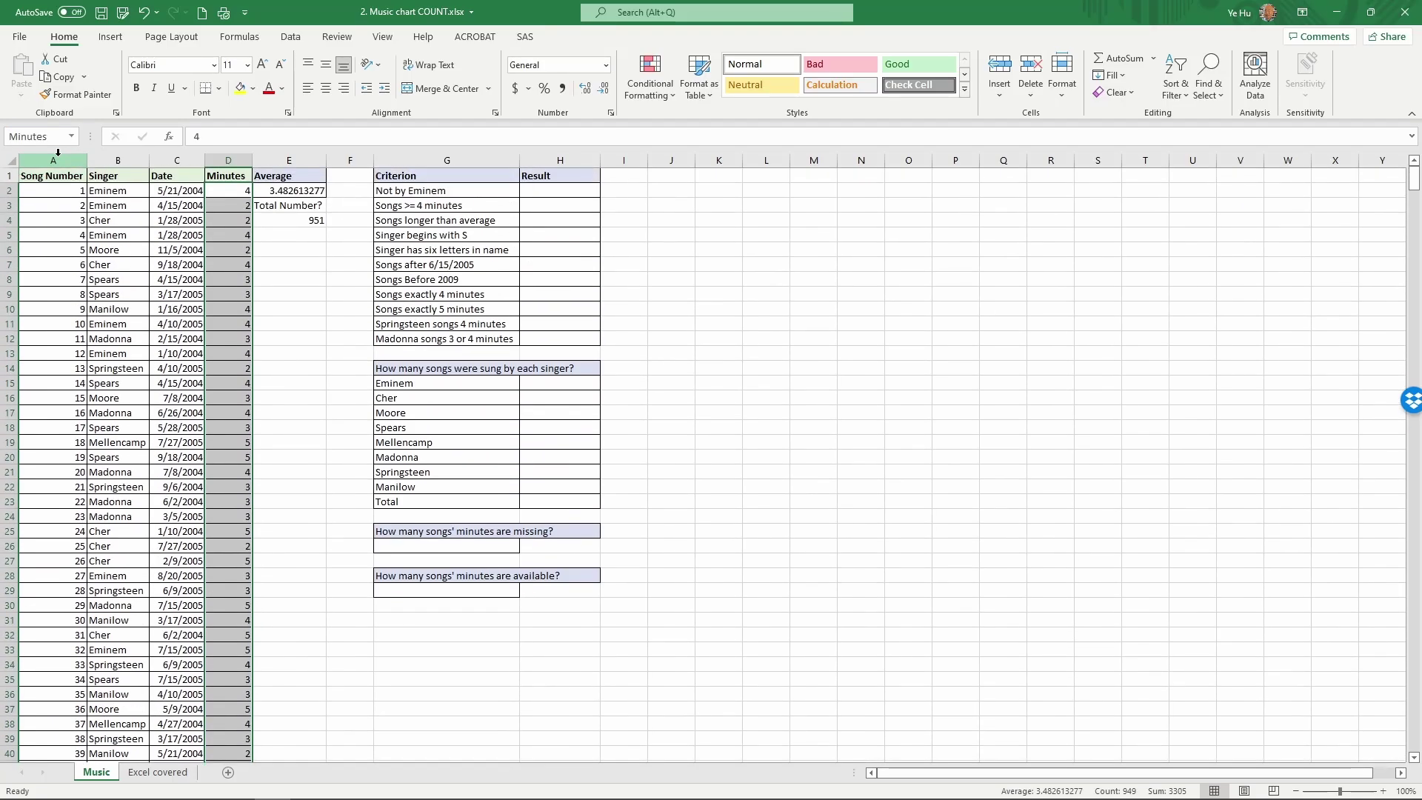
- Count the songs not by Eminem in cell H2 with COUNTIF over the named range Singer and the criterion "<>Eminem"
click(560, 191)
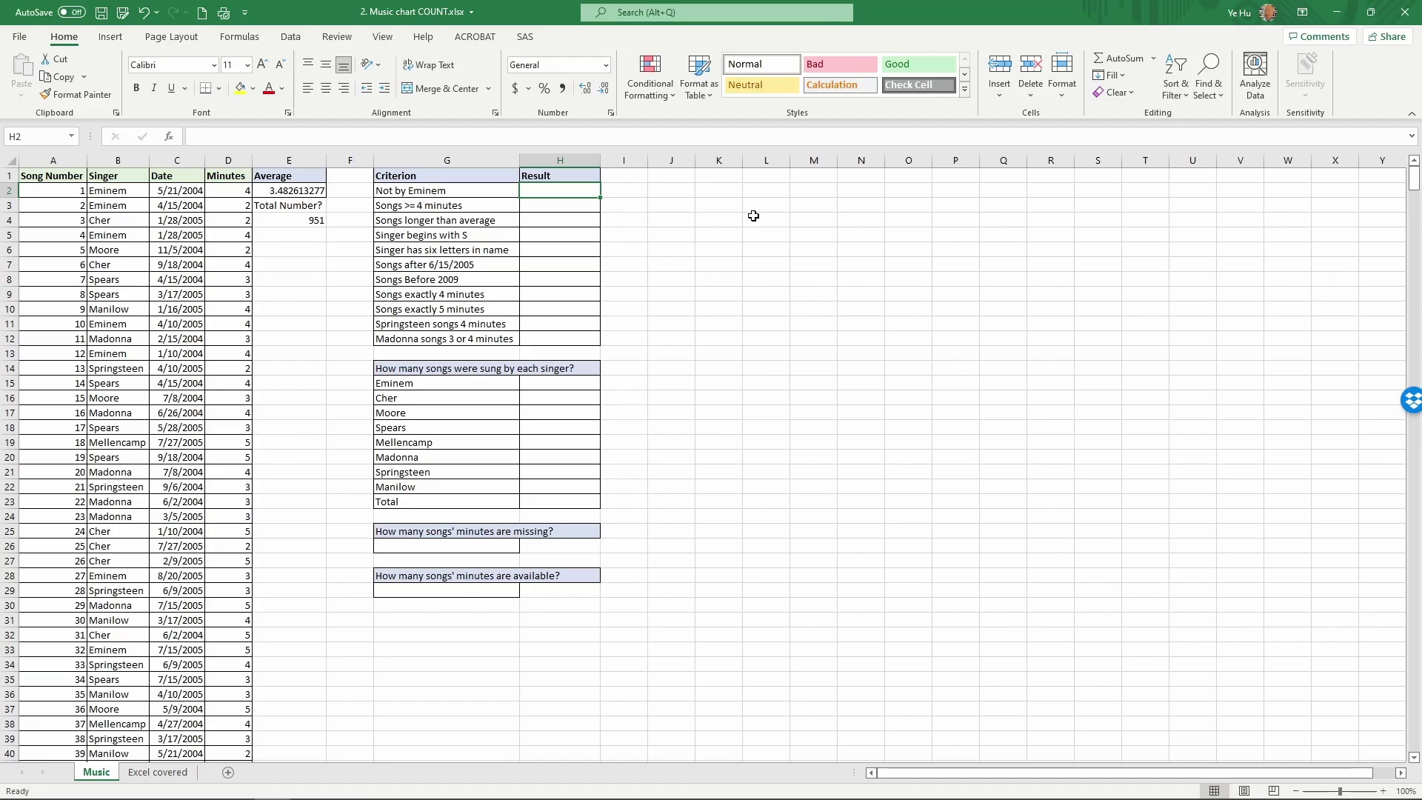
key(Left)
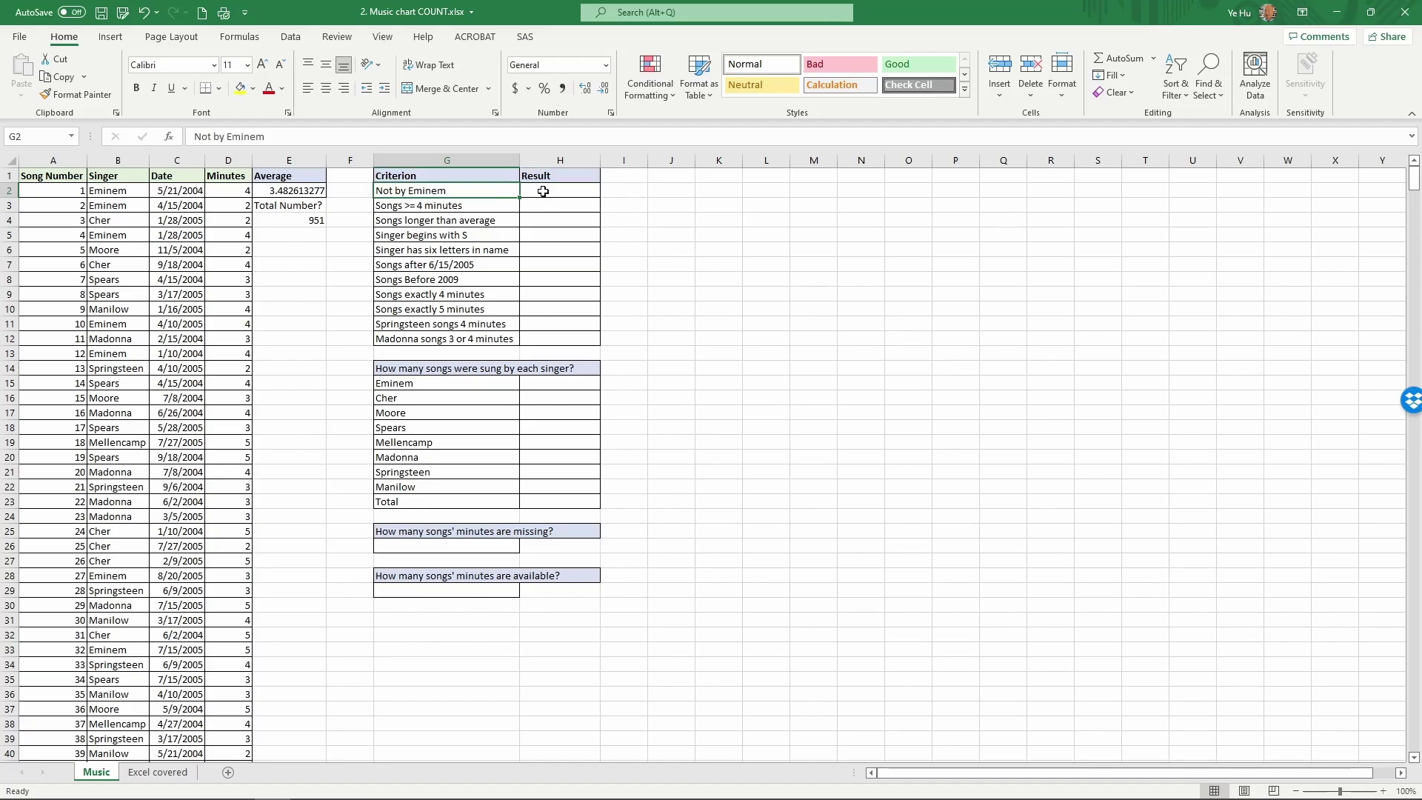
click(543, 191)
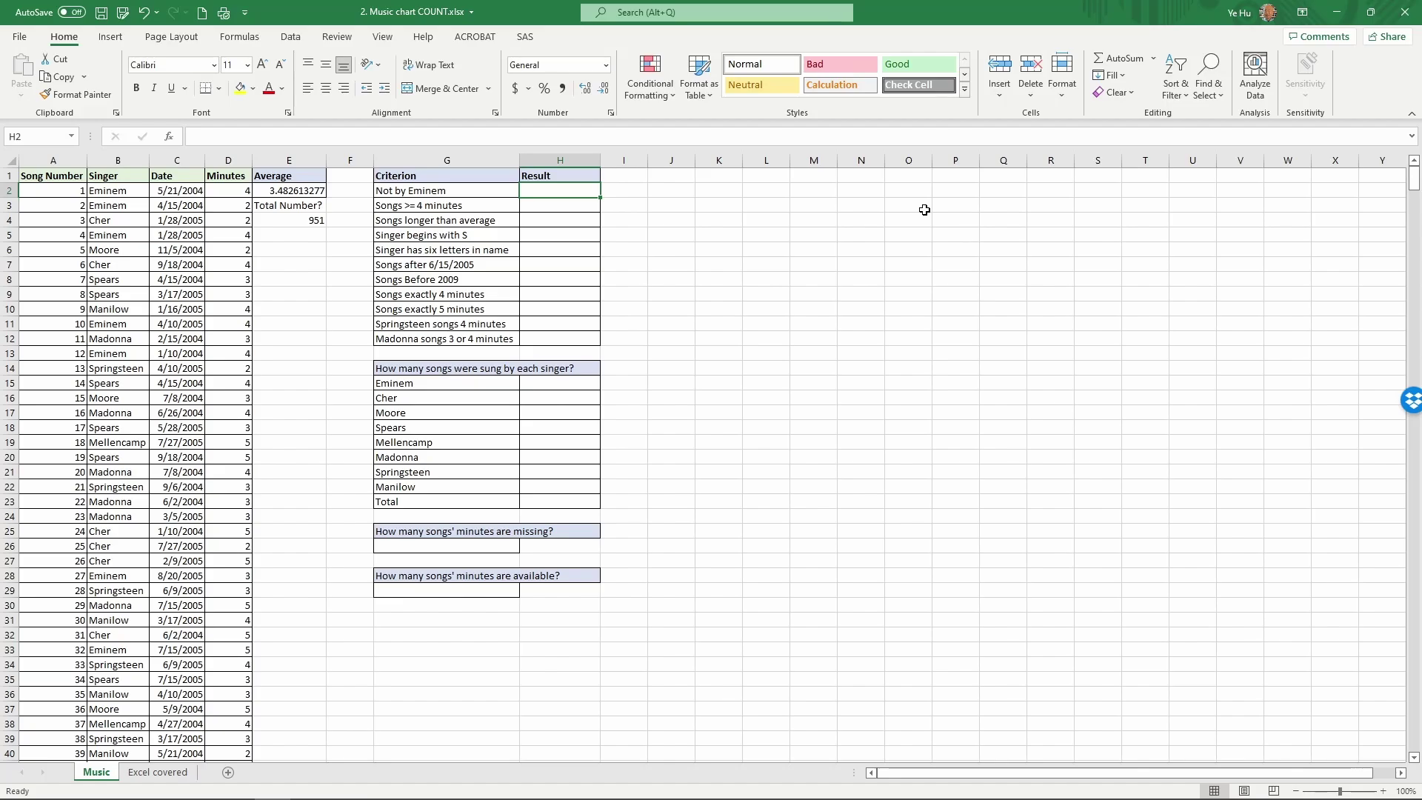
text(=)
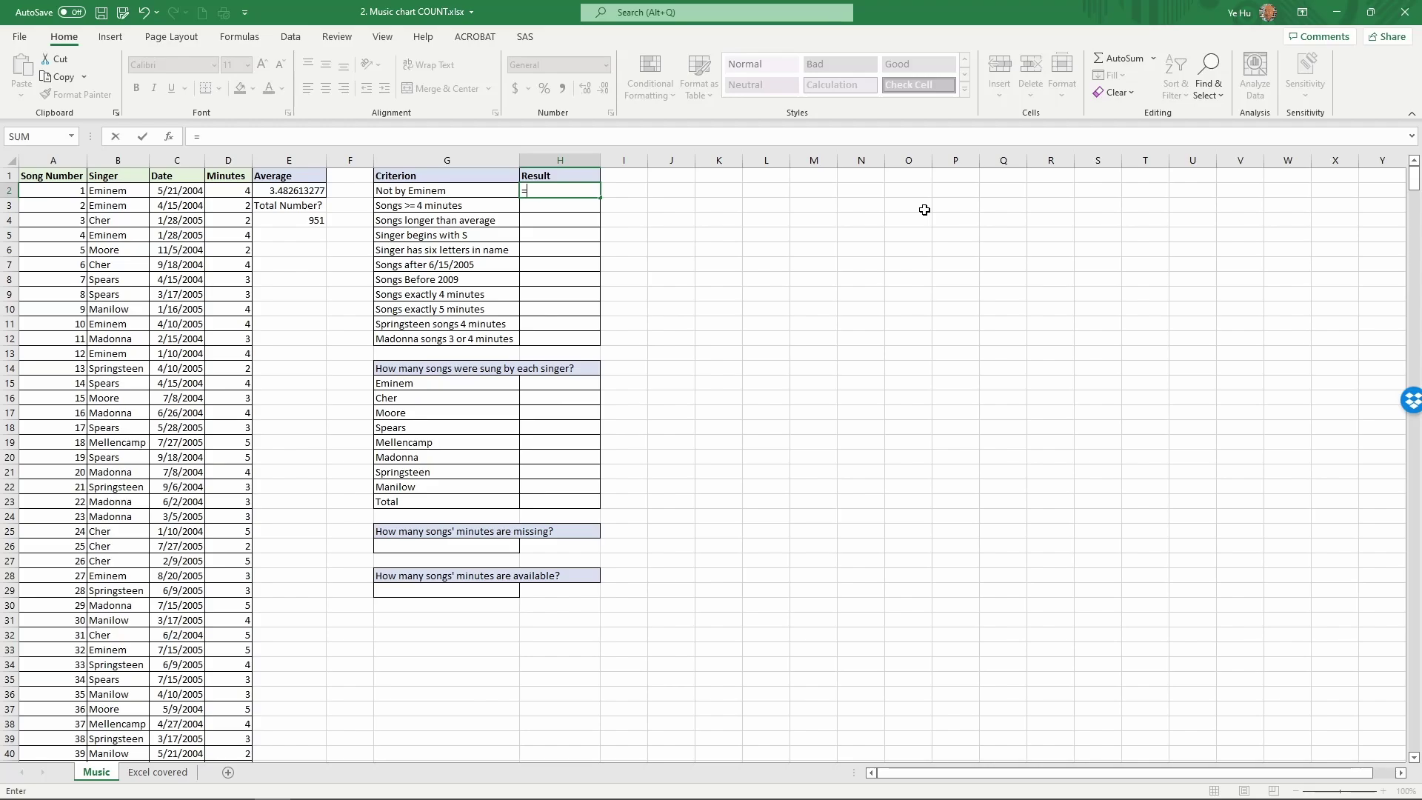
key(Escape)
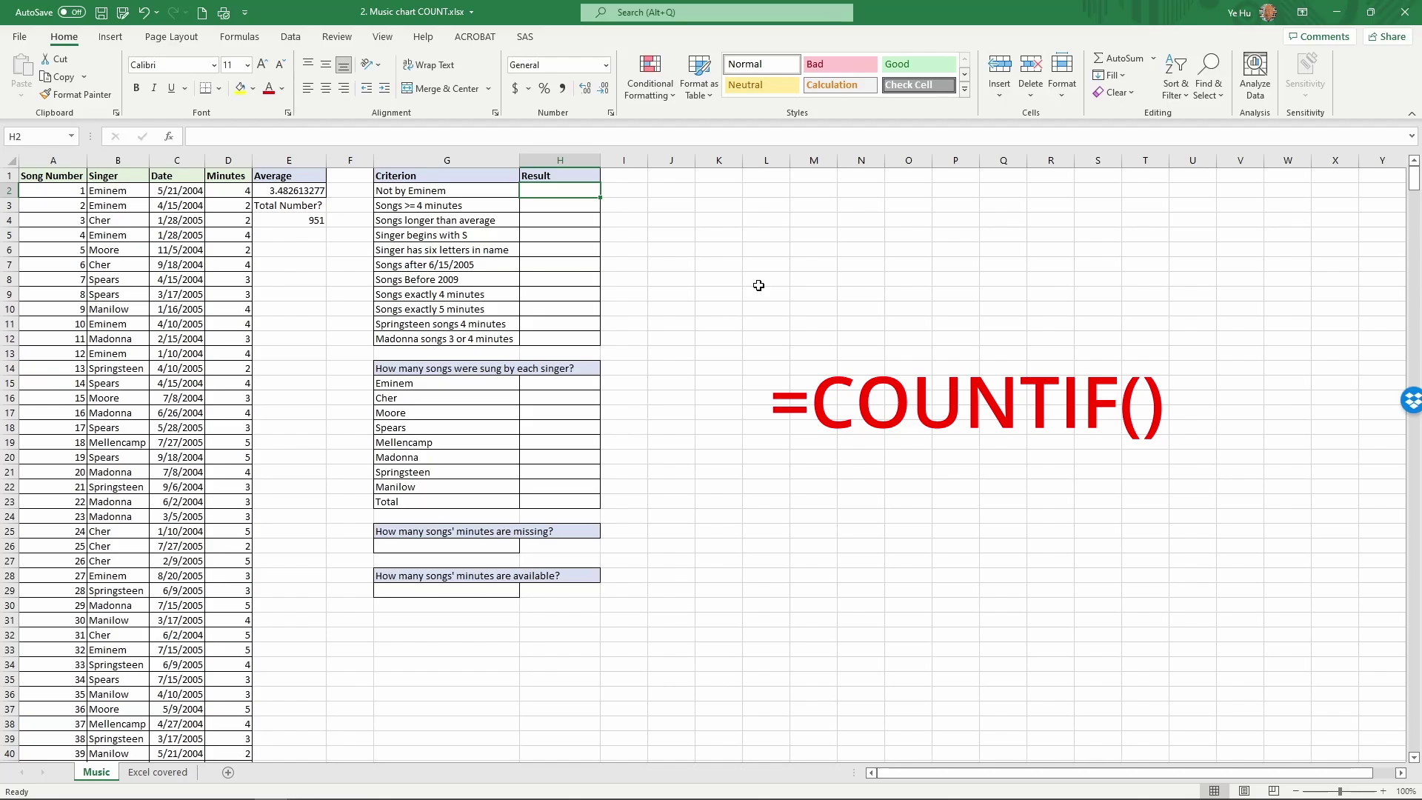
text(=)
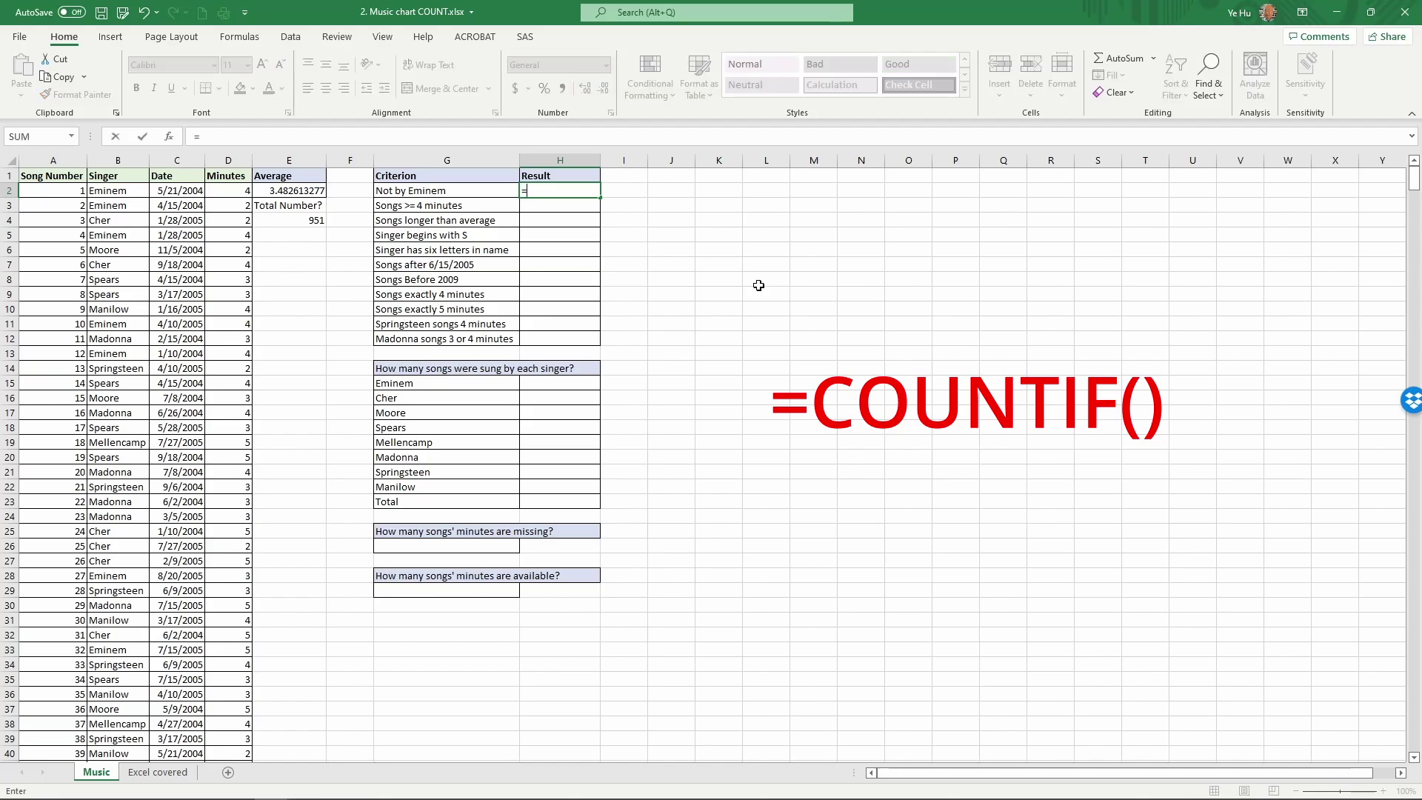
text(countif()
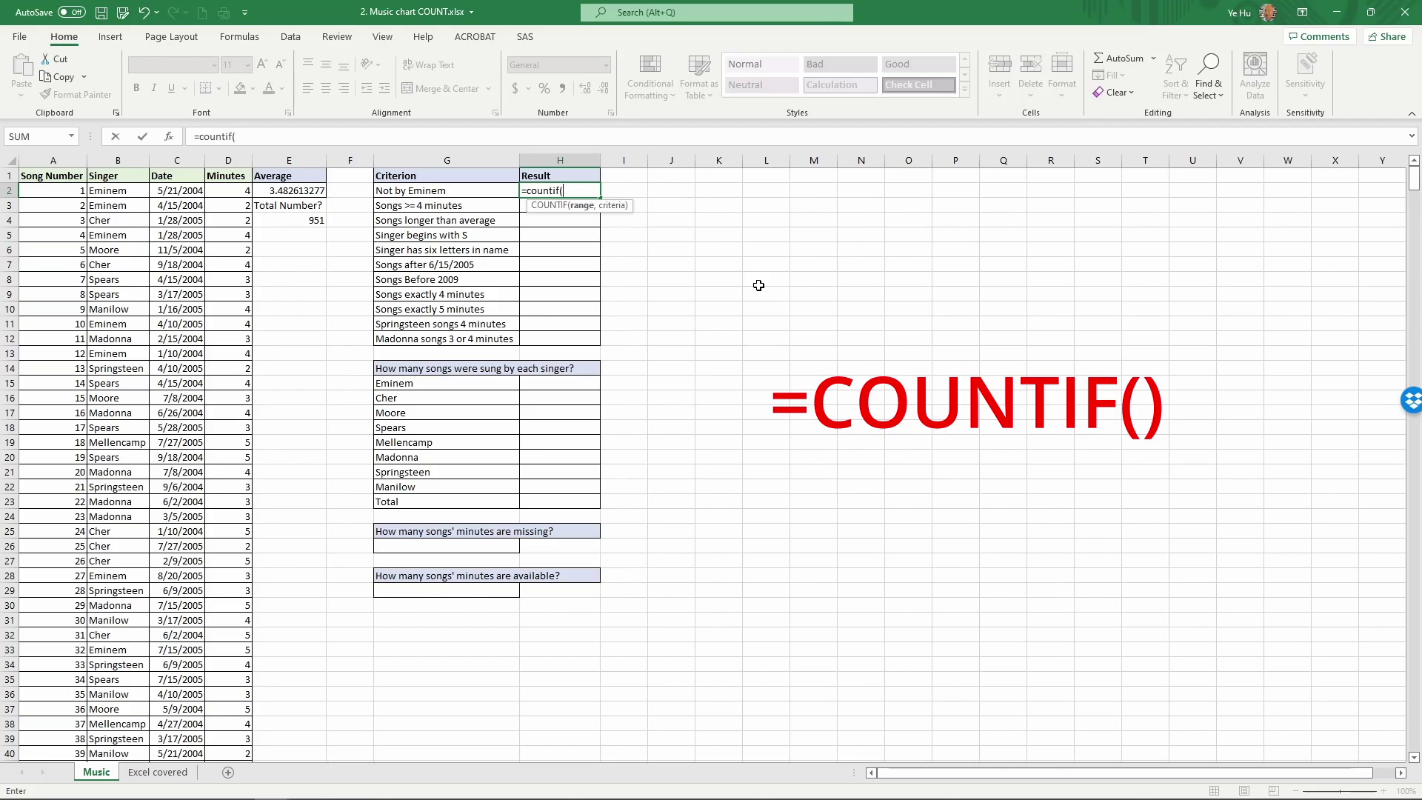
text(sin)
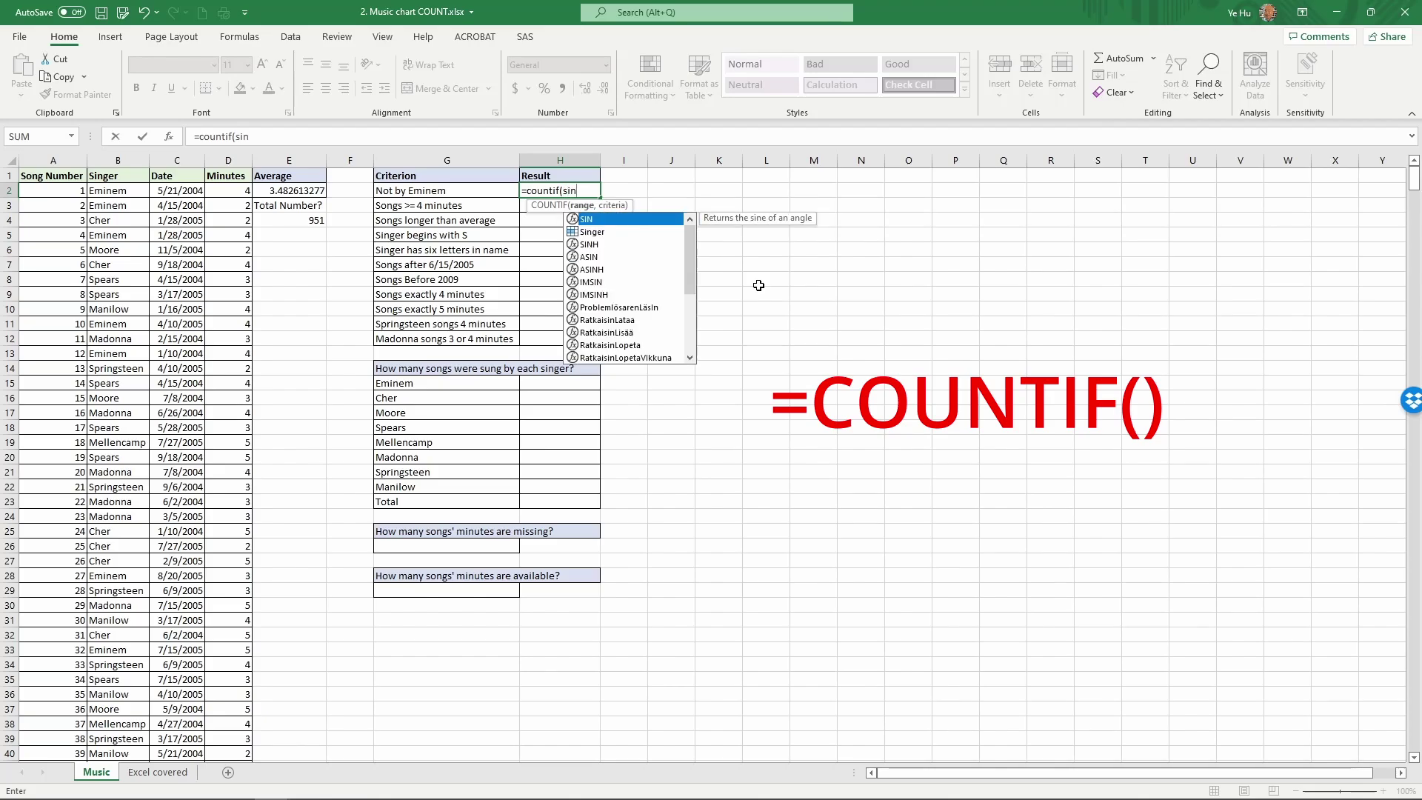
text(ger,)
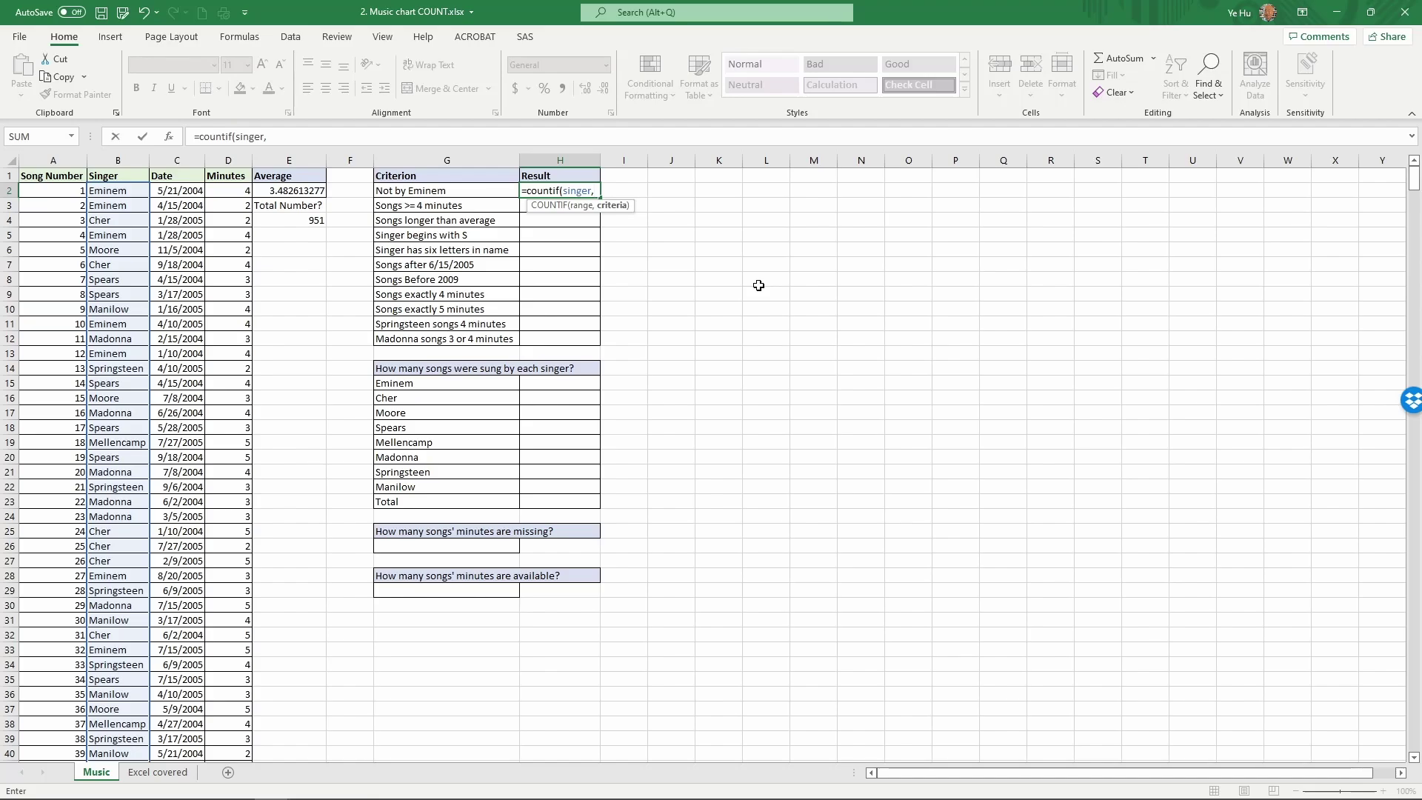
text("<>Eminem"))
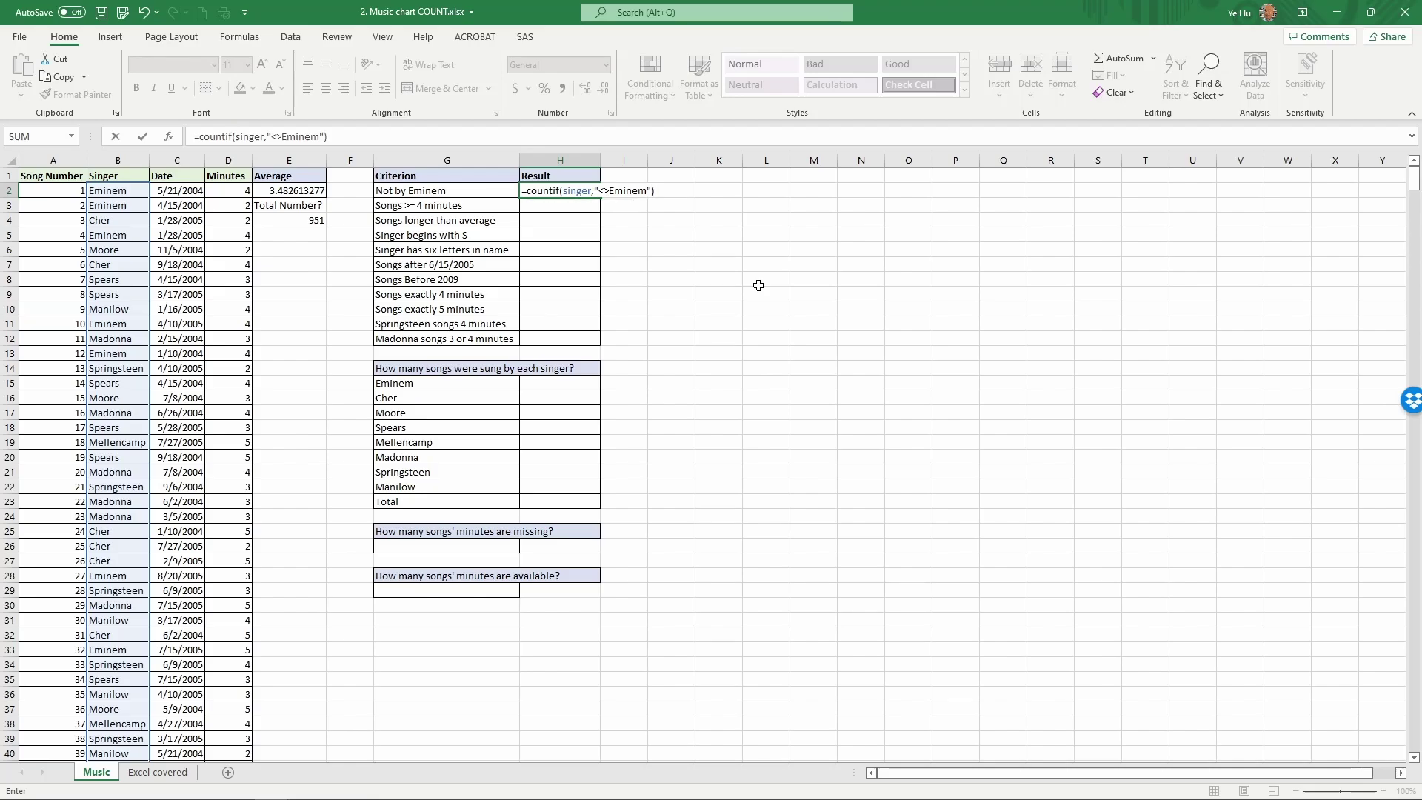
key(Return)
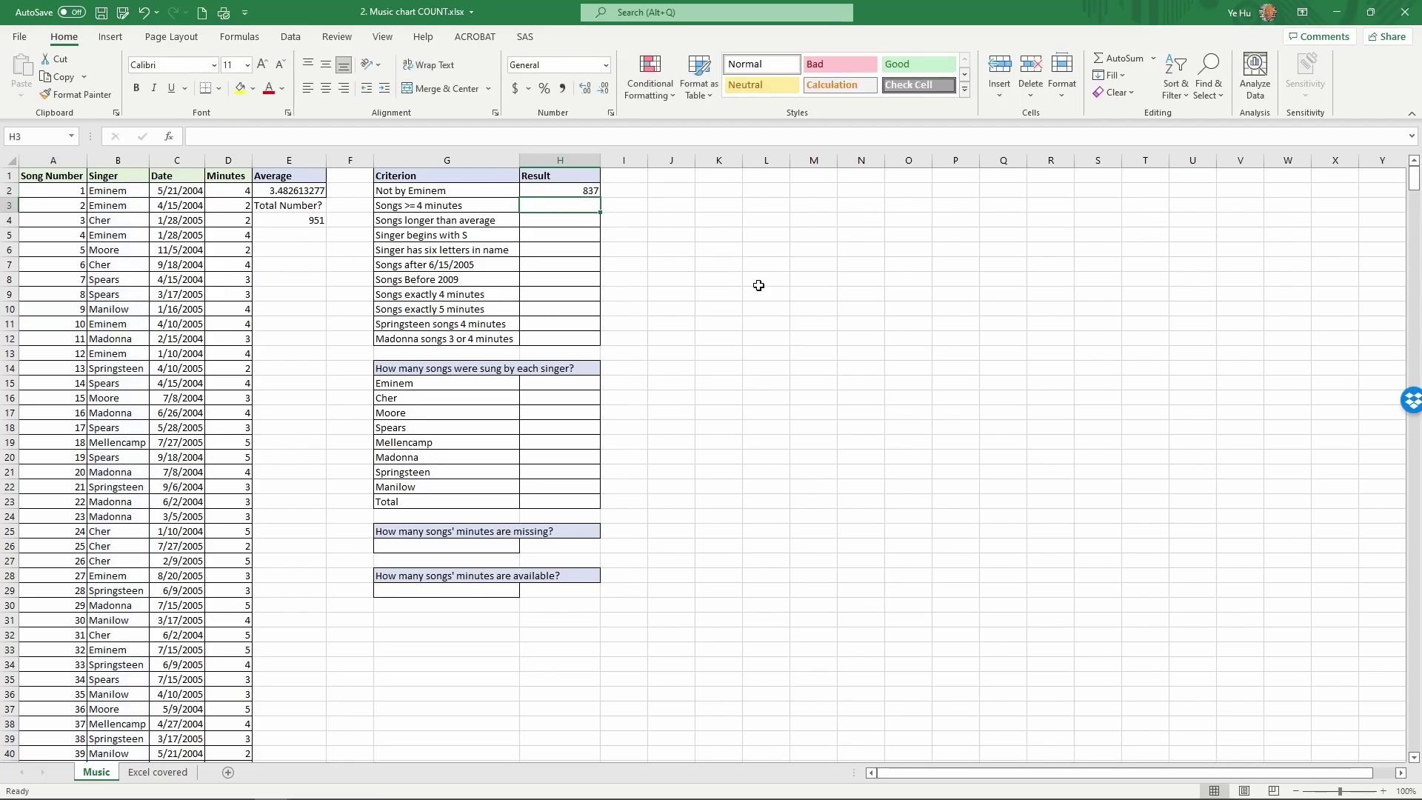
click(304, 217)
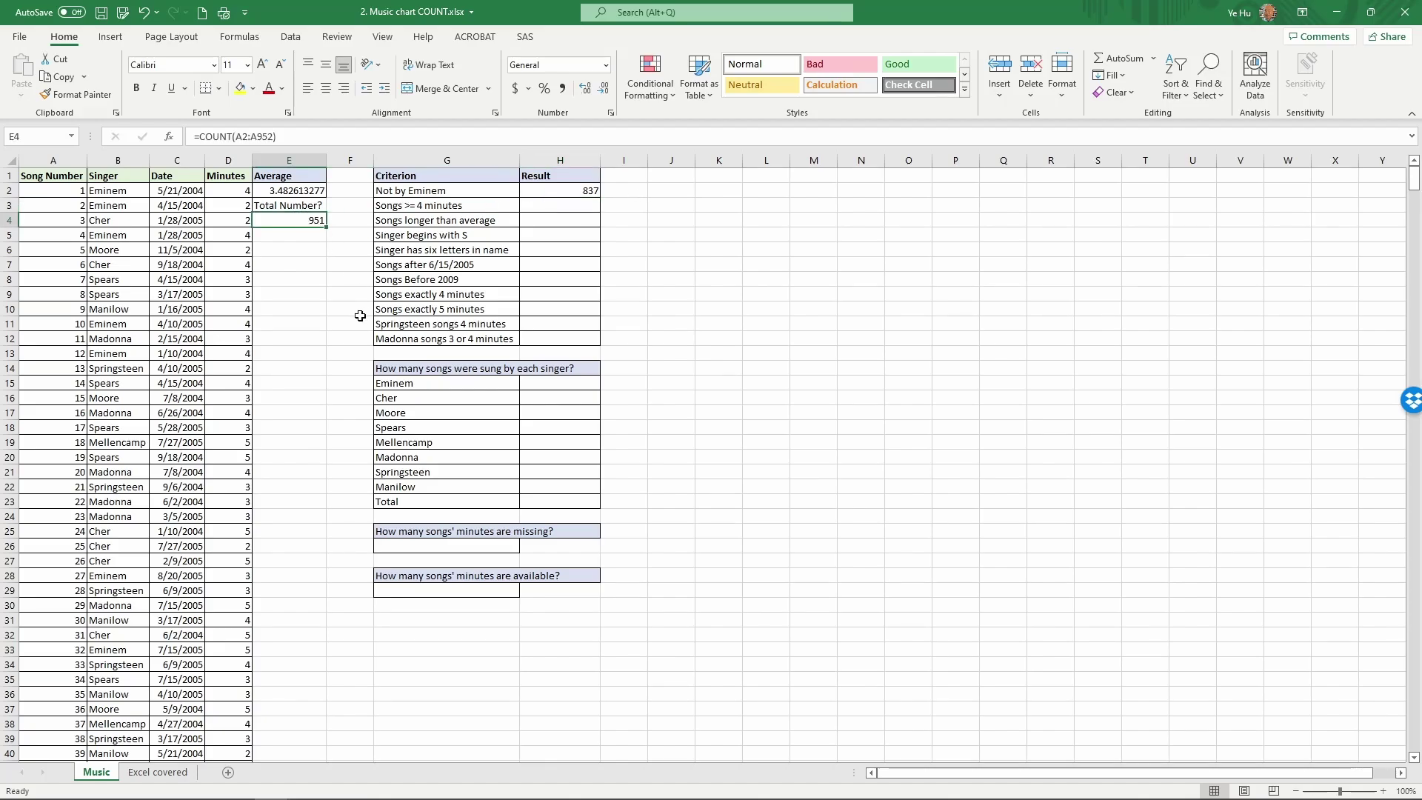
click(564, 194)
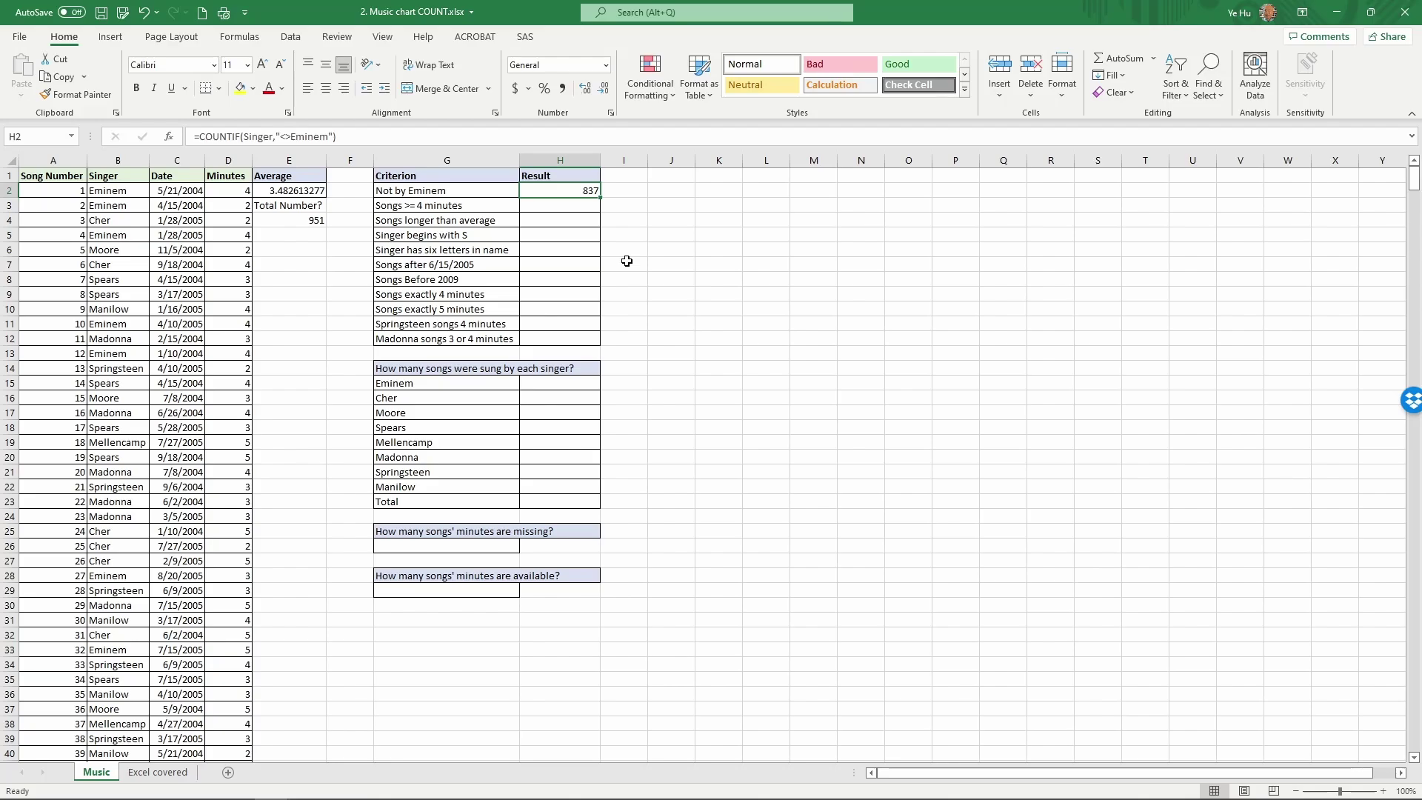
- Count the songs of at least 4 minutes in cell H3 with COUNTIF over the named range Minutes and the criterion ">=4"
key(Down)
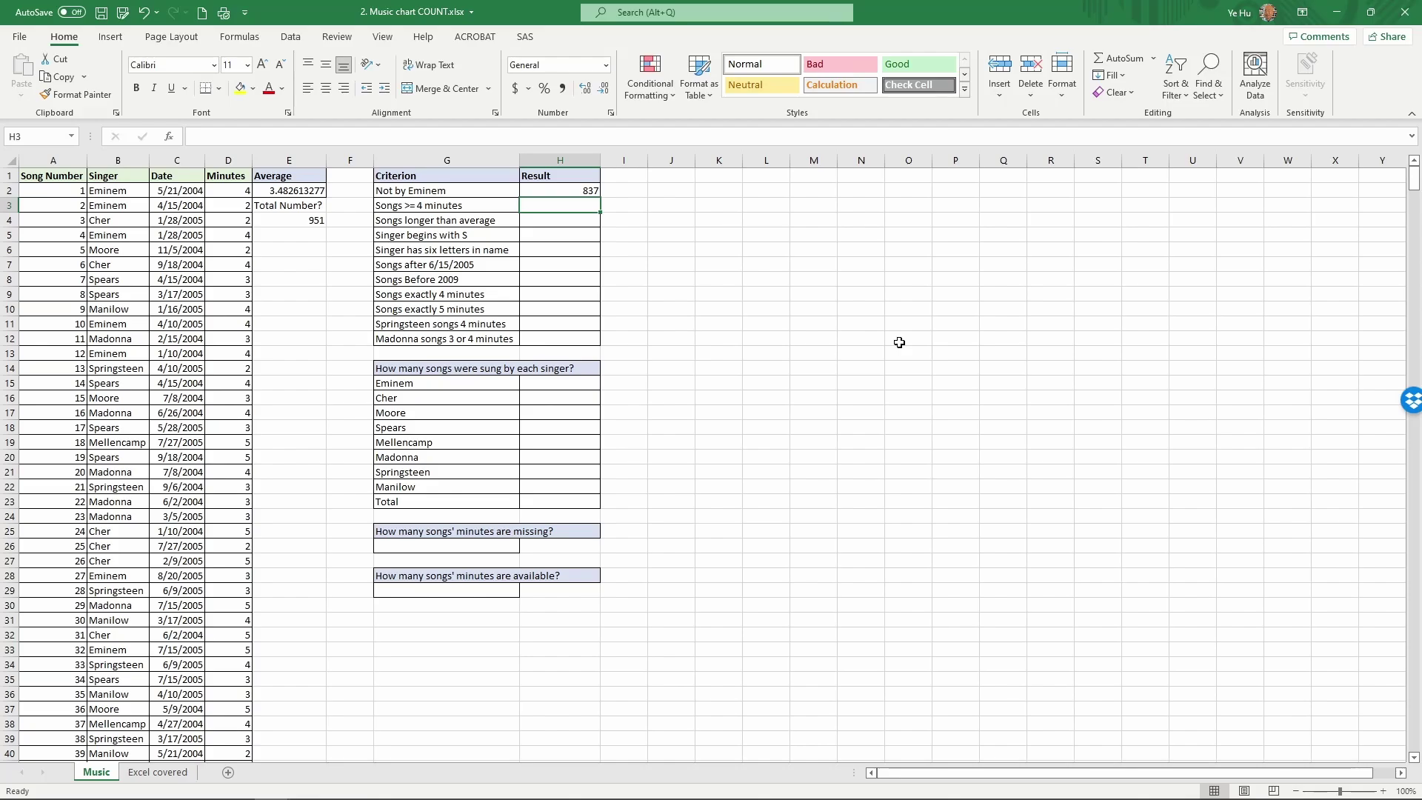
text(=)
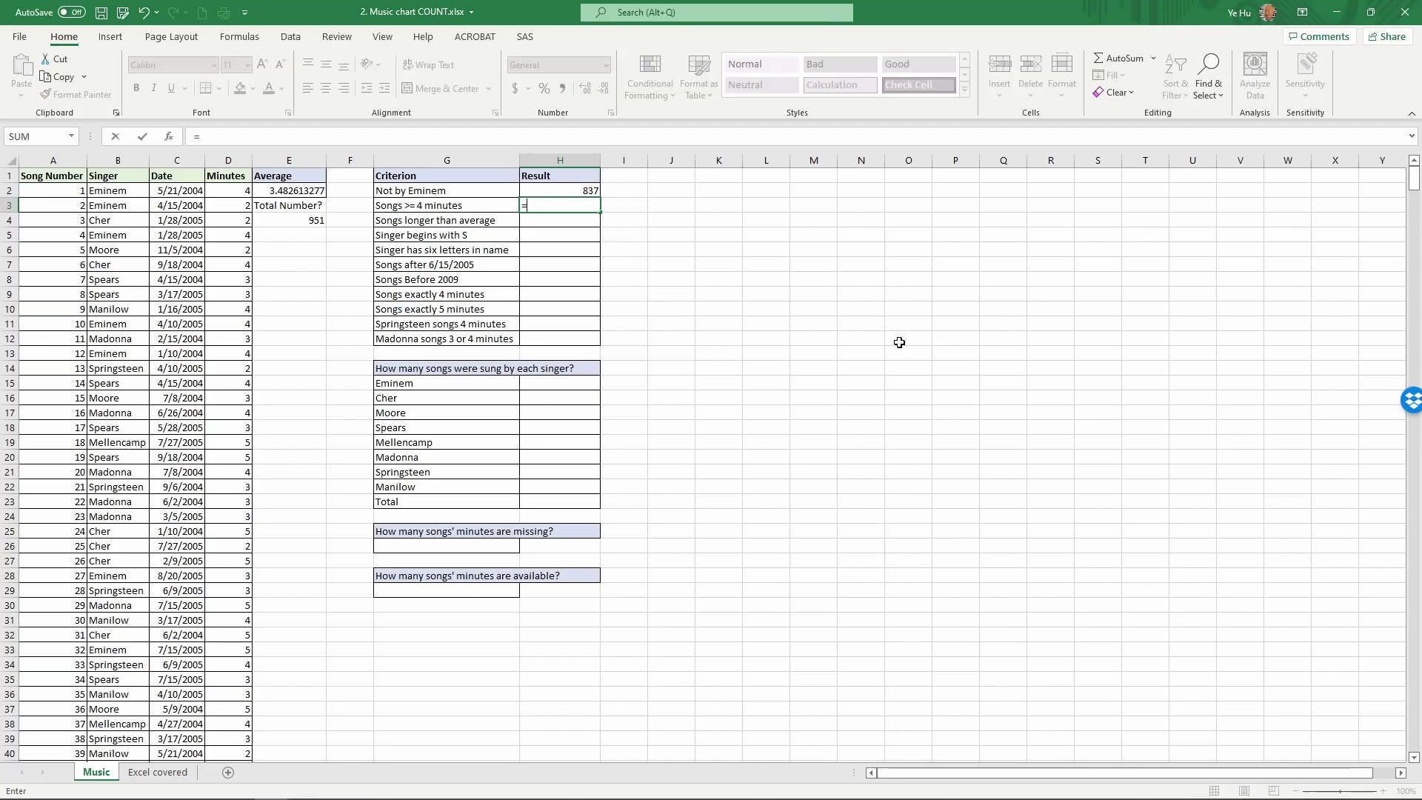
text(countif()
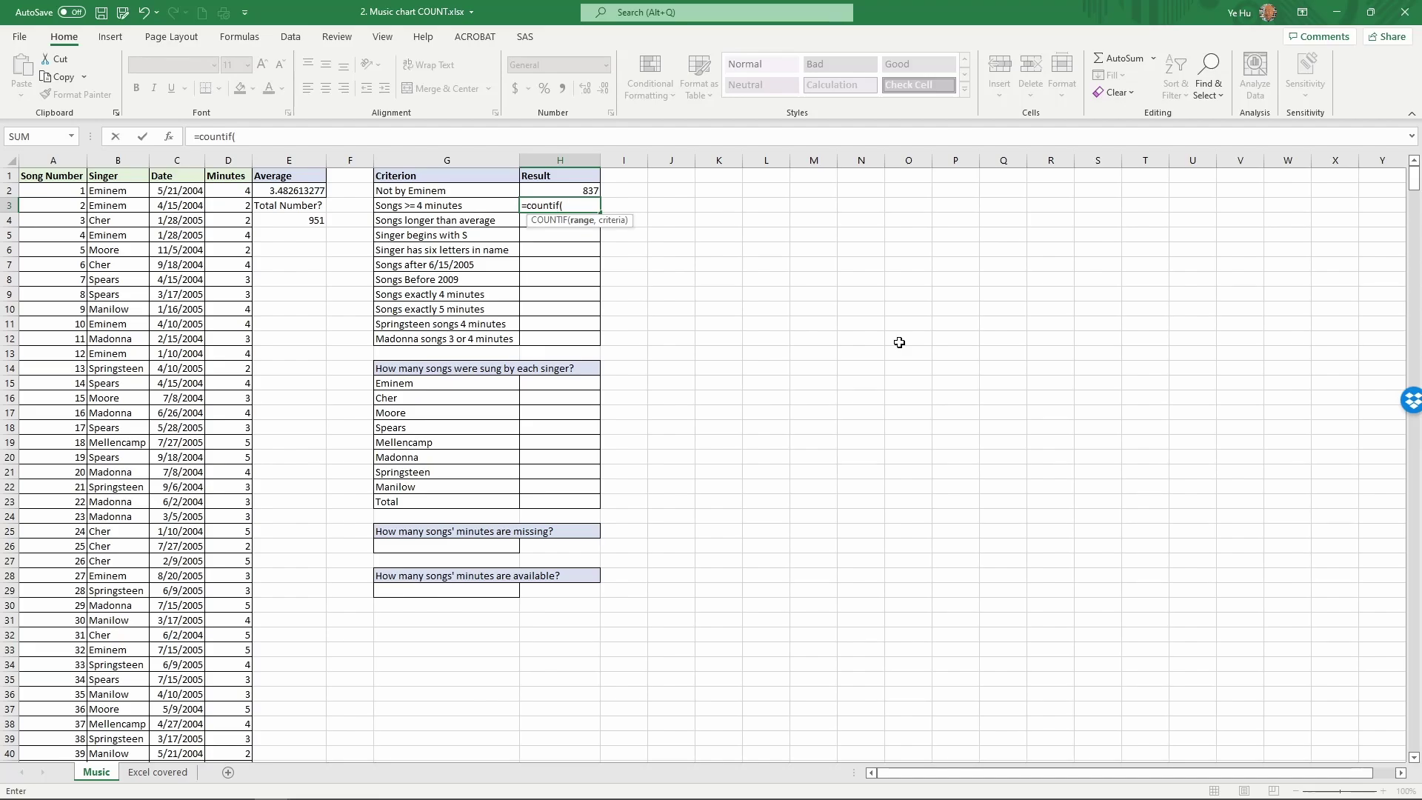
text(min)
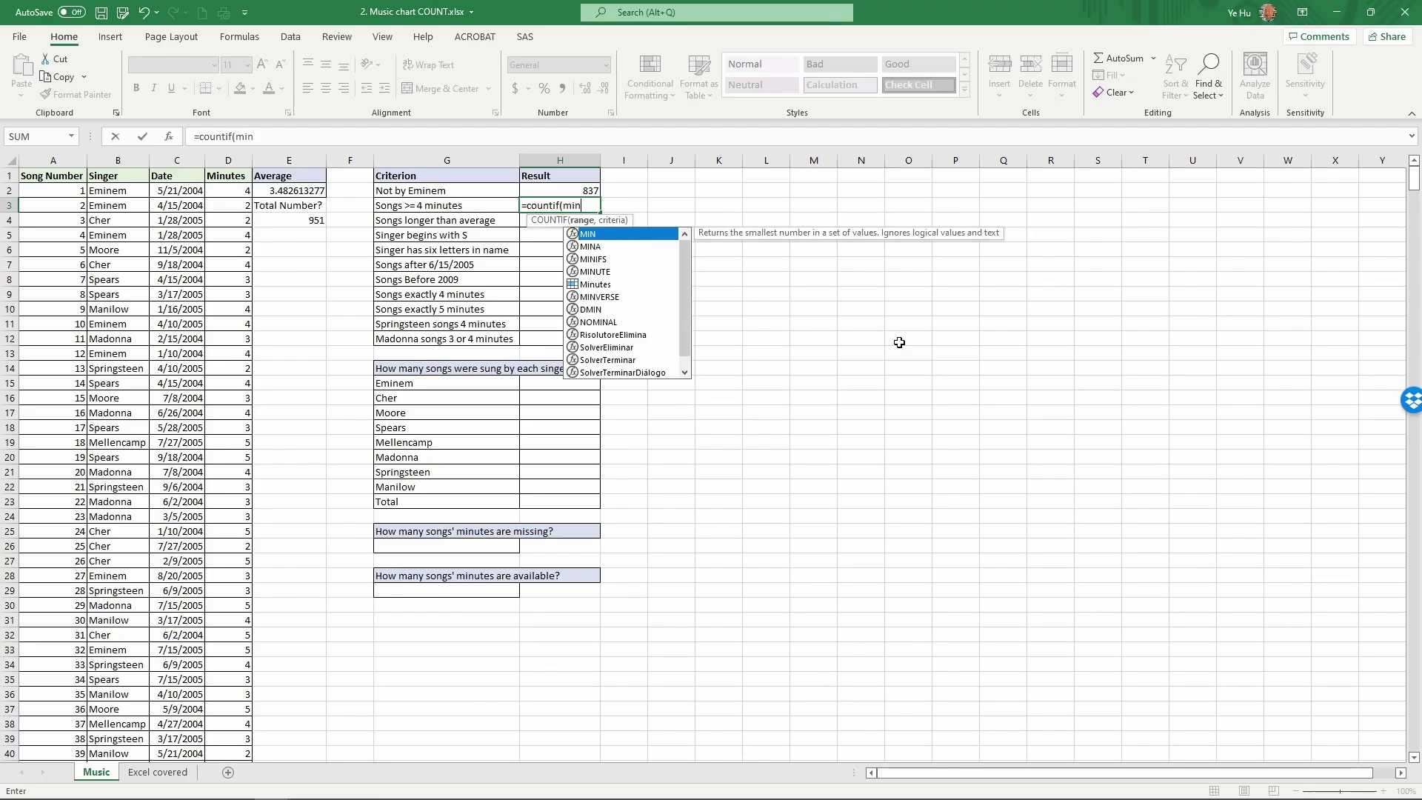
text(utes,)
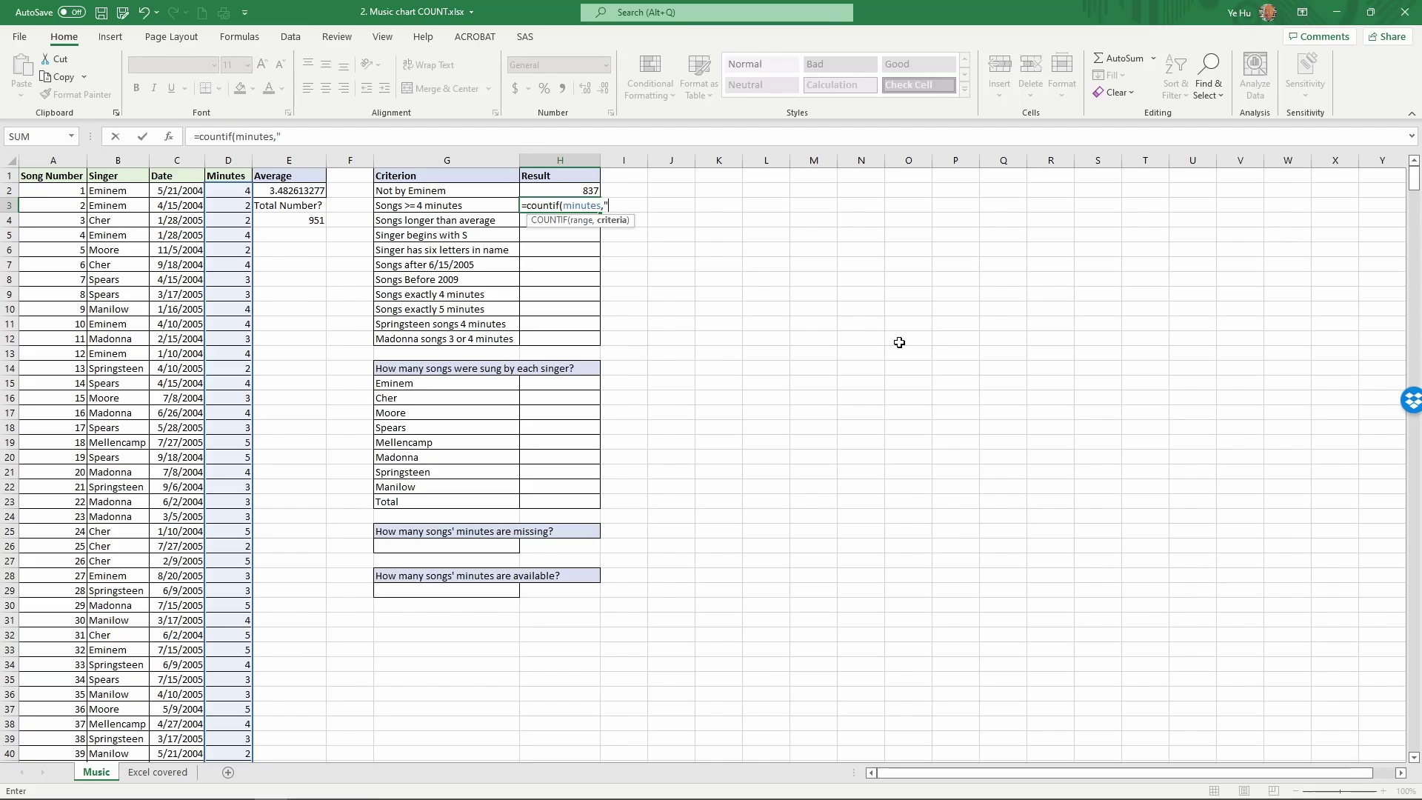
text(">=4"))
key(Return)
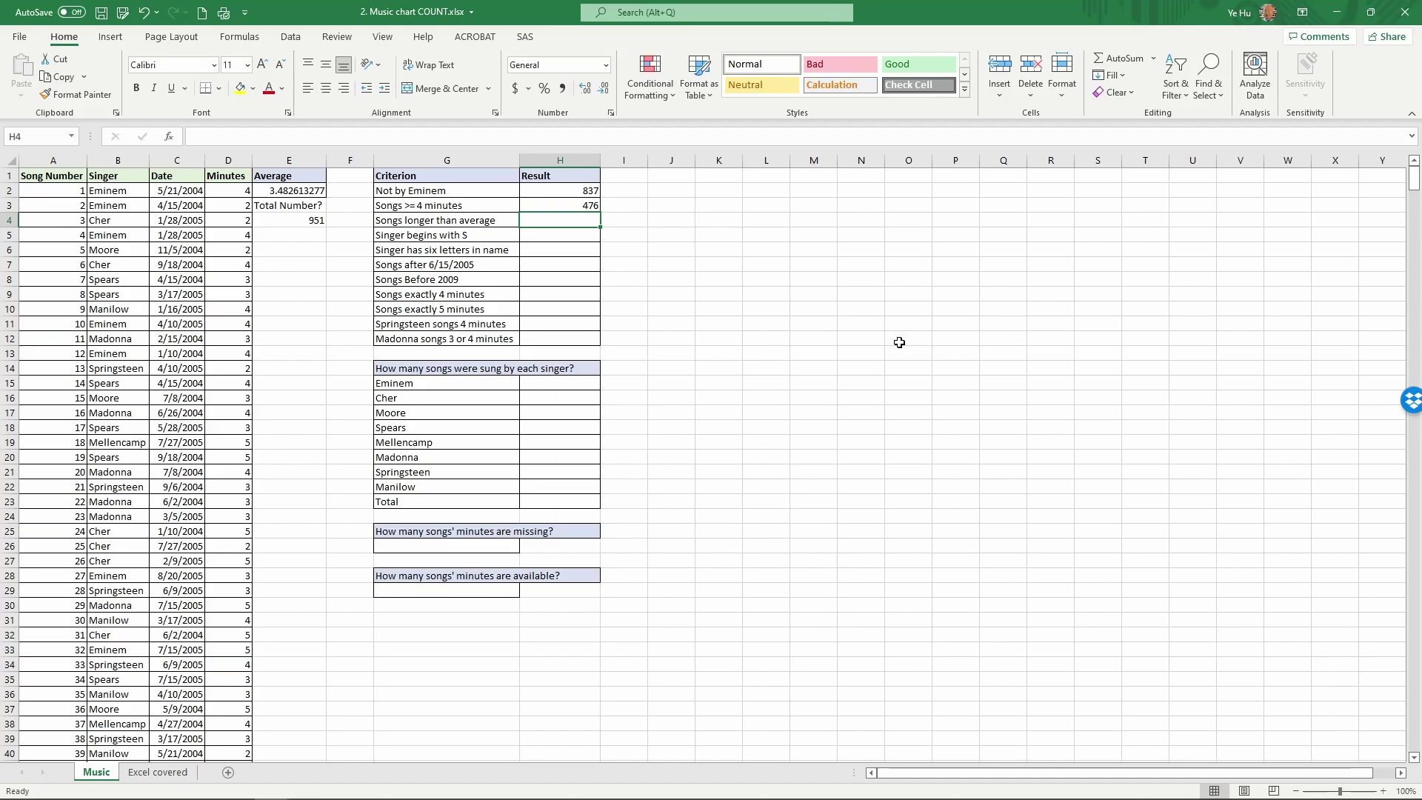
- Count the songs longer than average in cell H4 with COUNTIF over Minutes and the criterion ">"&E2
text(=)
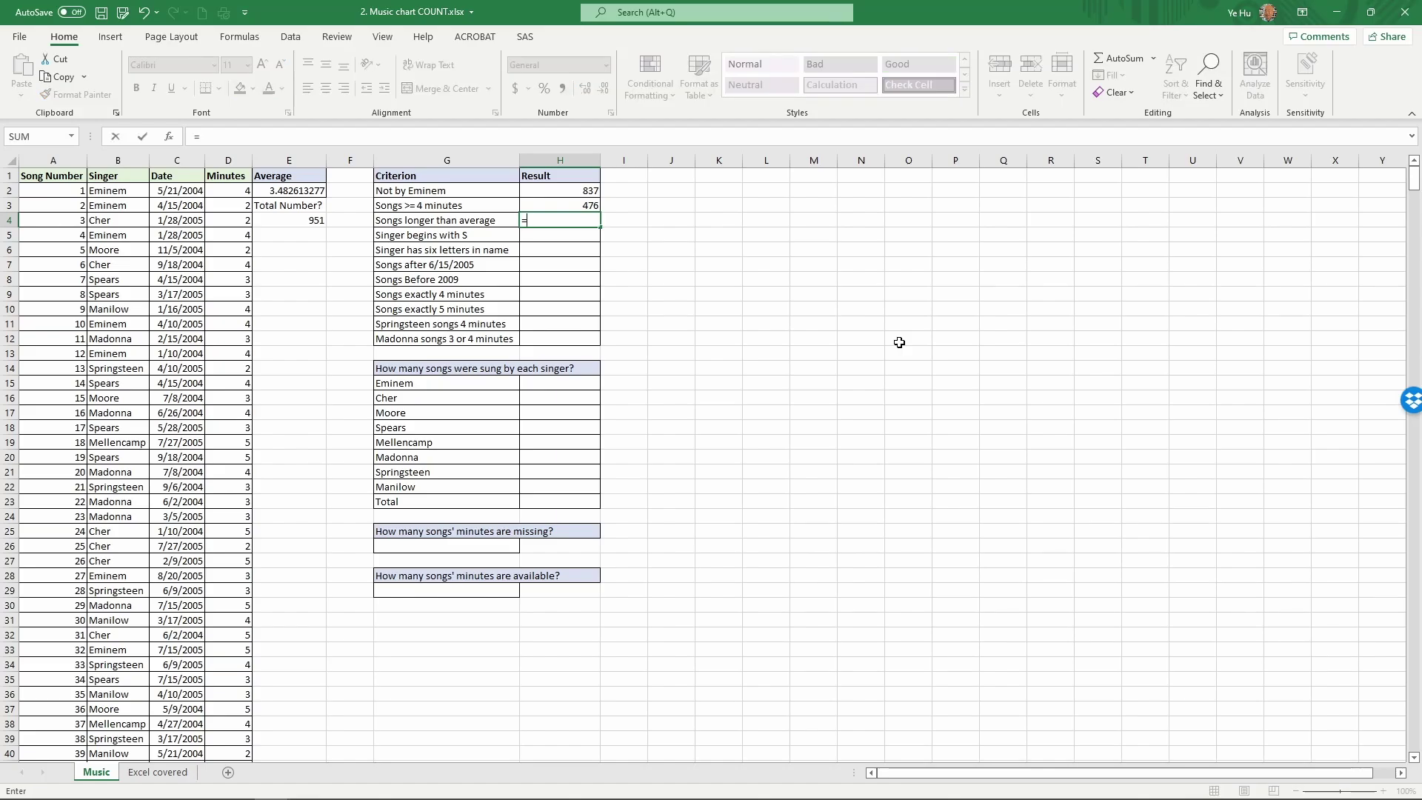
text(countif)
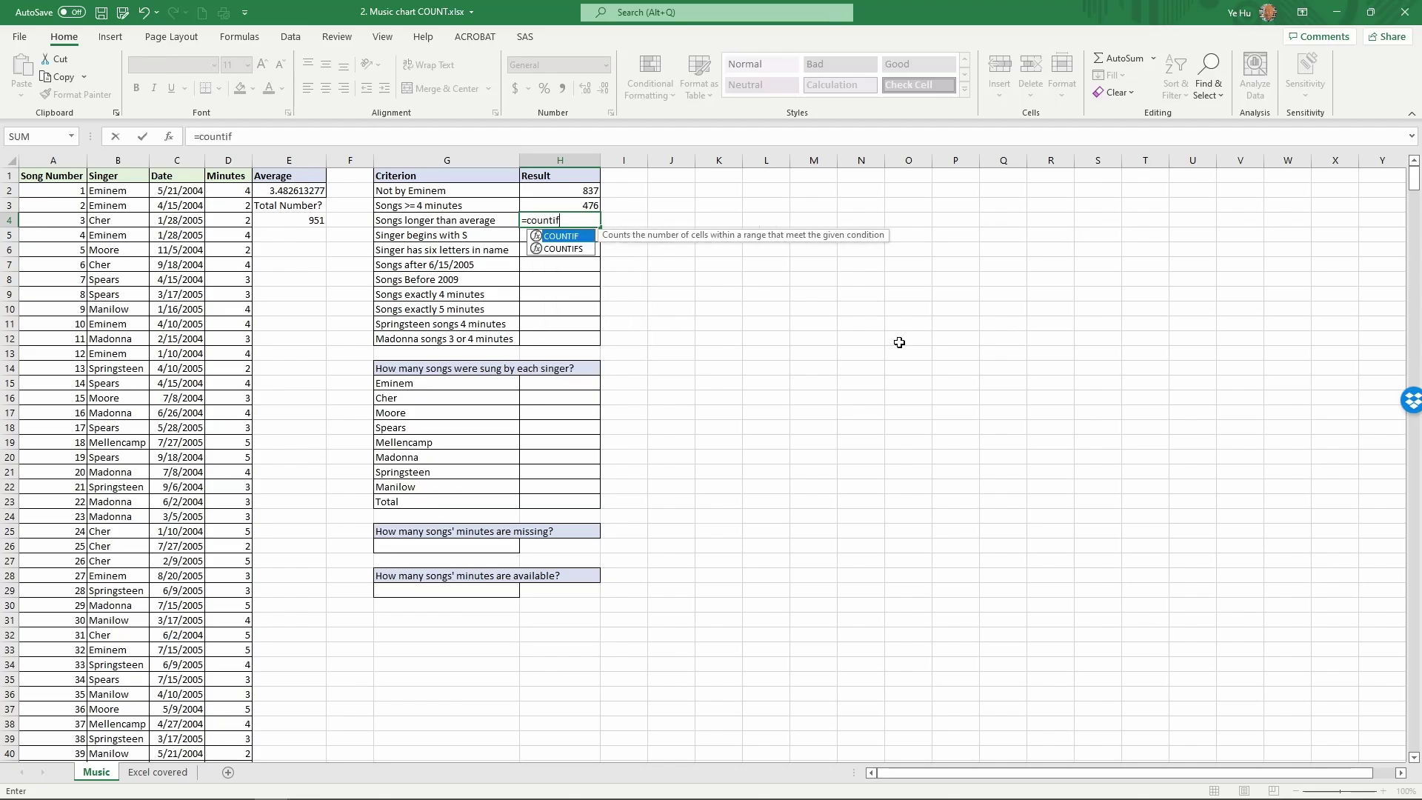
text((minutes,)
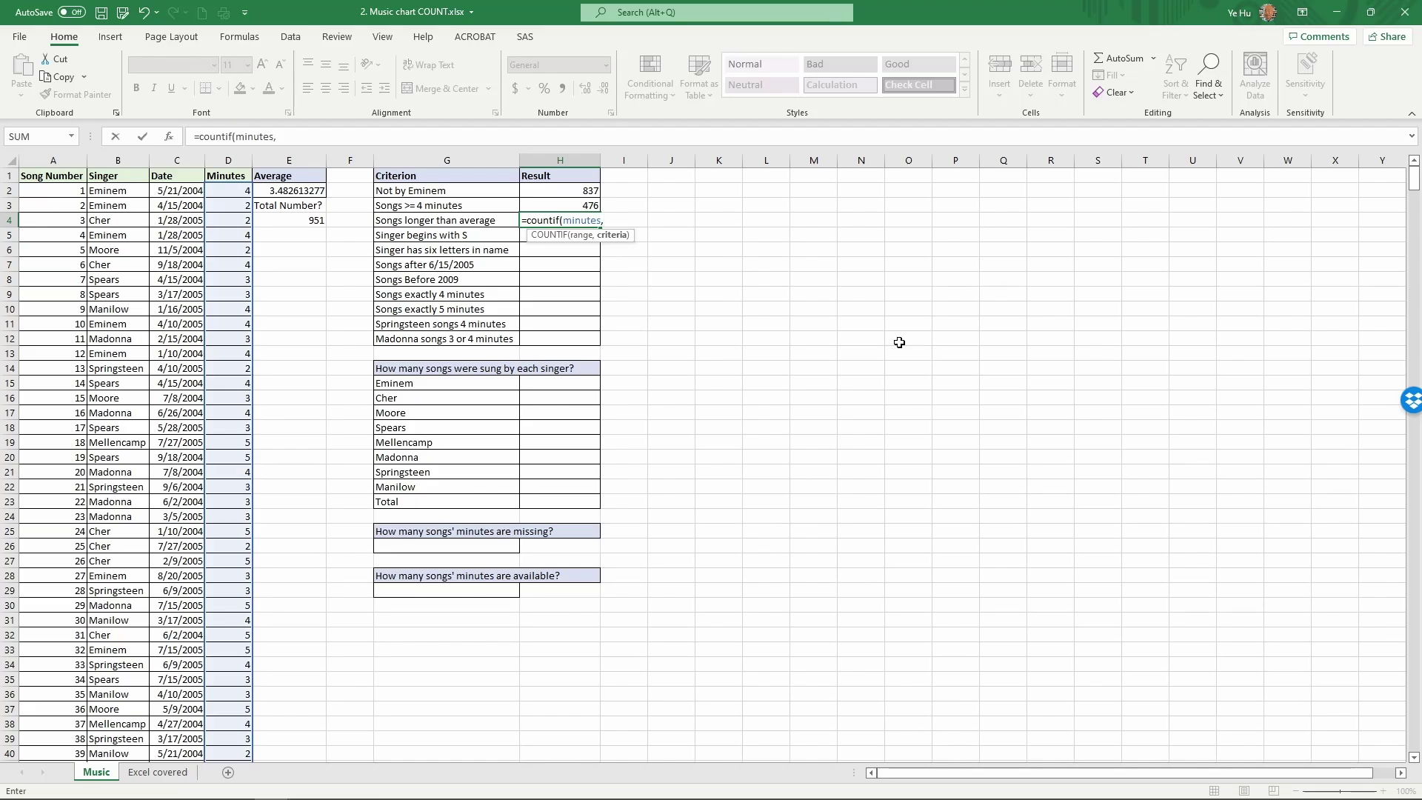
text(">"&)
text(E2)
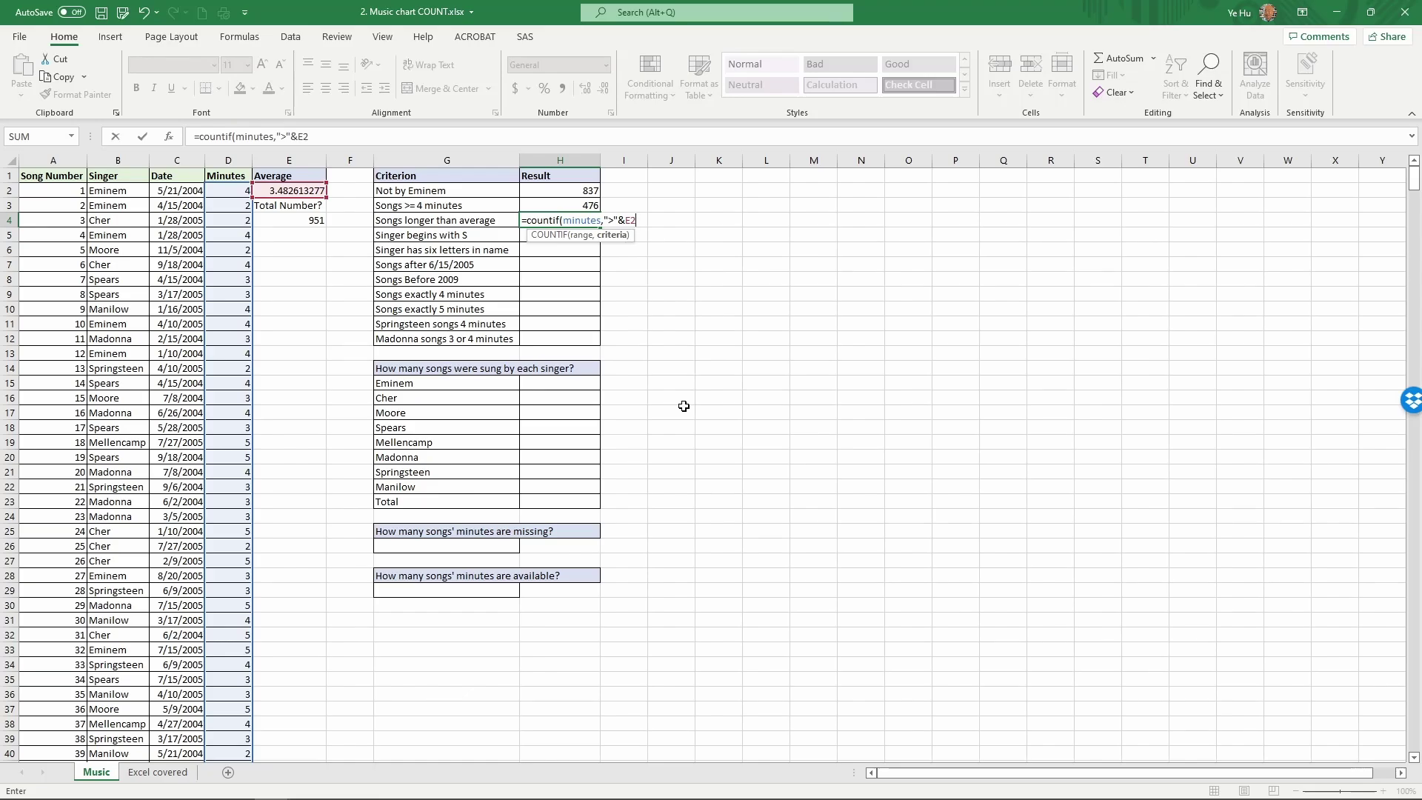
text())
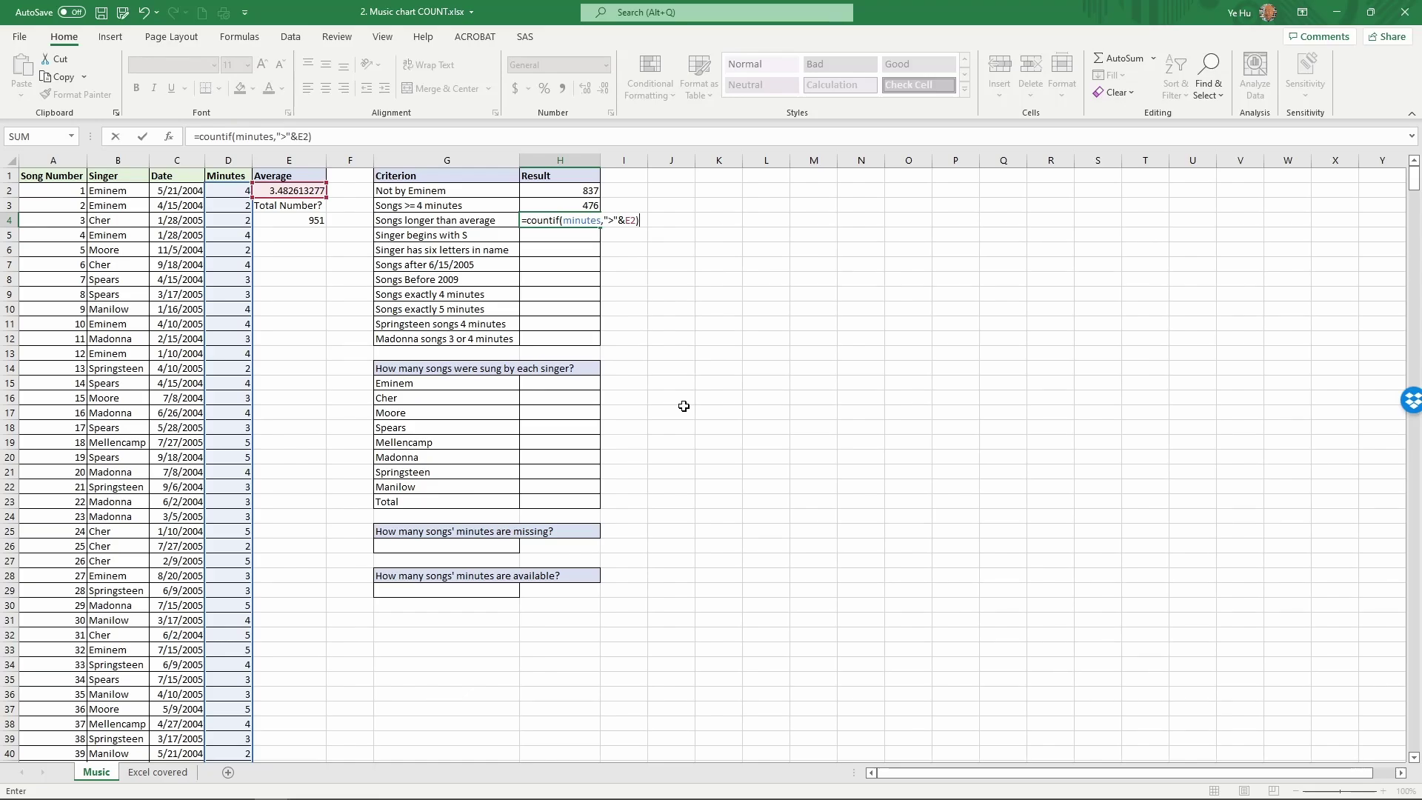
key(Return)
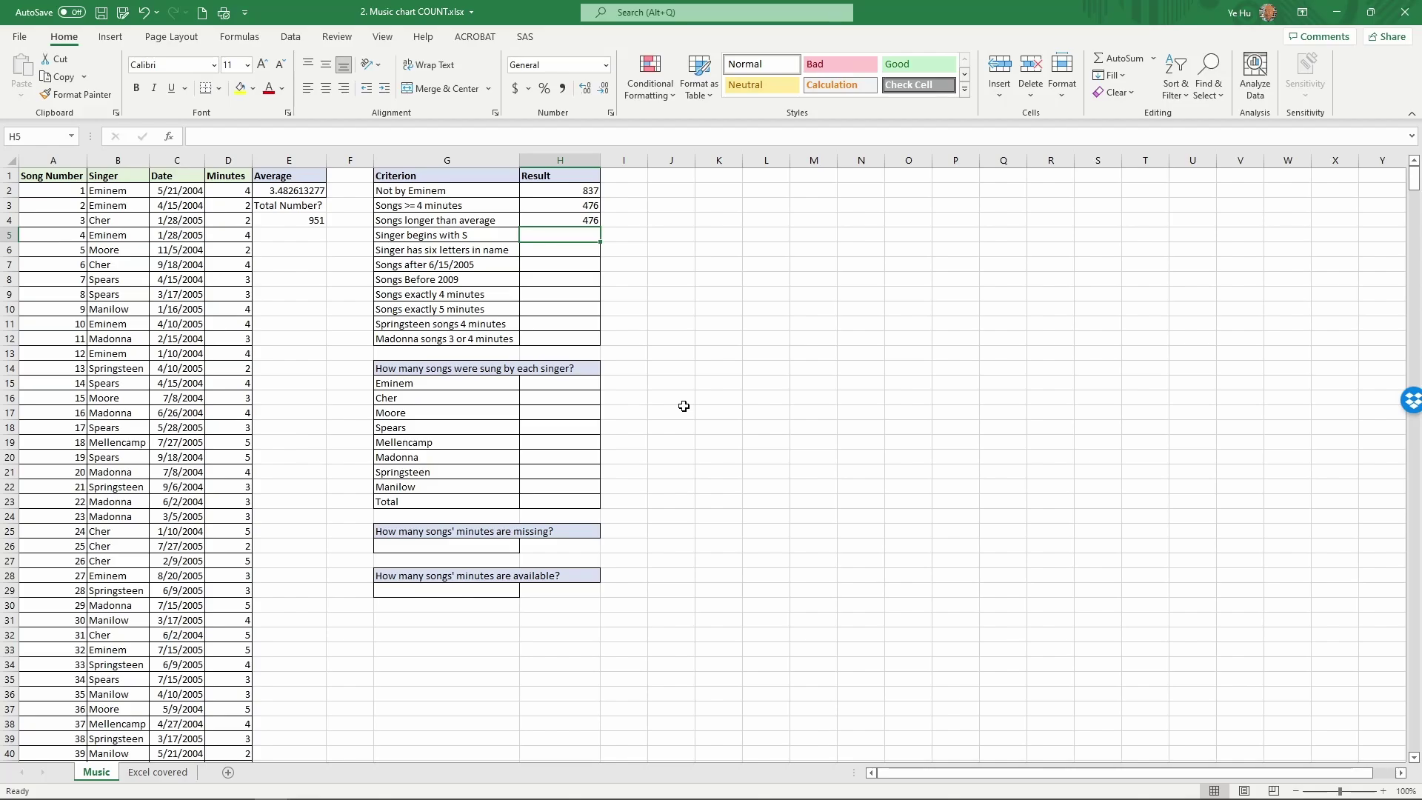
- Count the songs whose singer begins with S in cell H5 with COUNTIF over Singer and the wildcard criterion "S*"
text(=c)
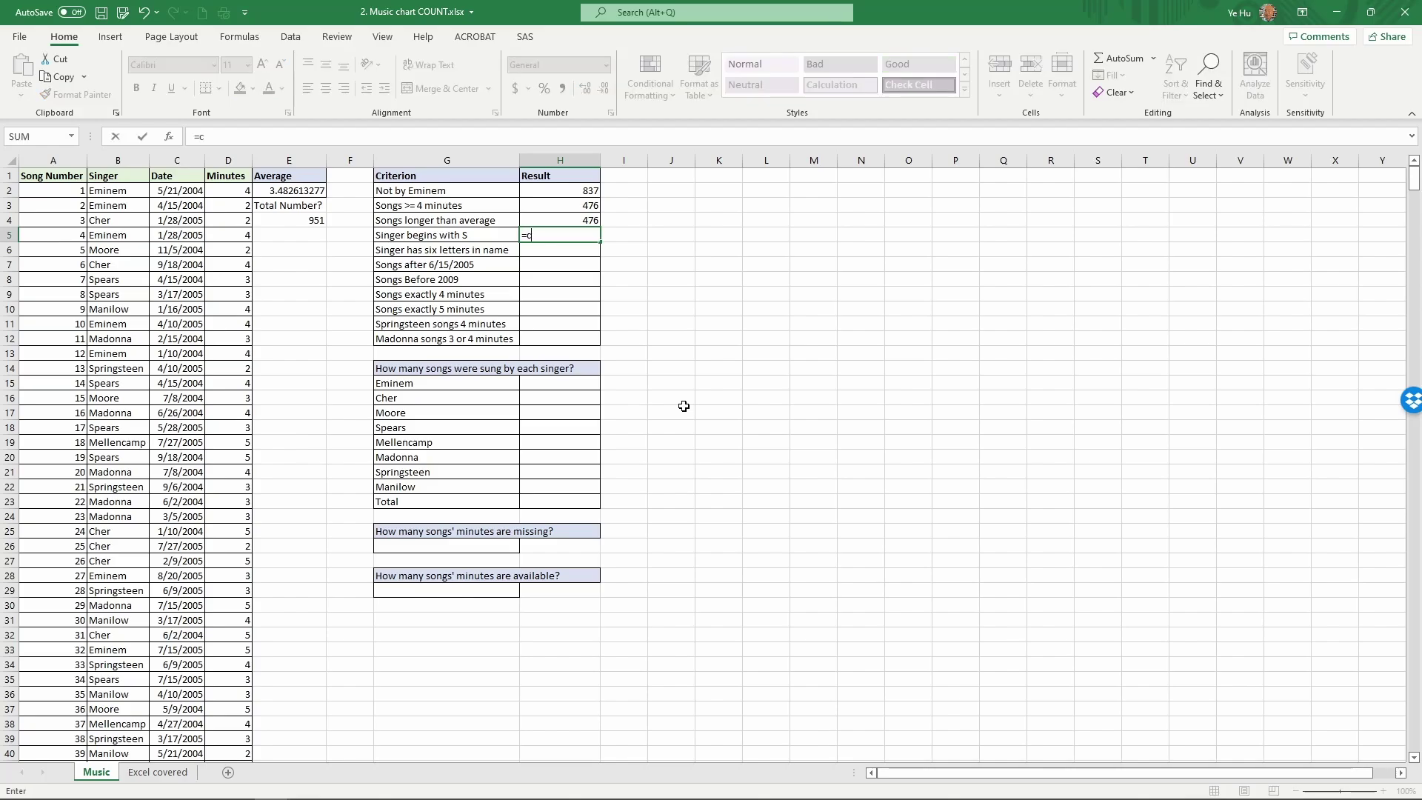
text(ountif )
text(singer,)
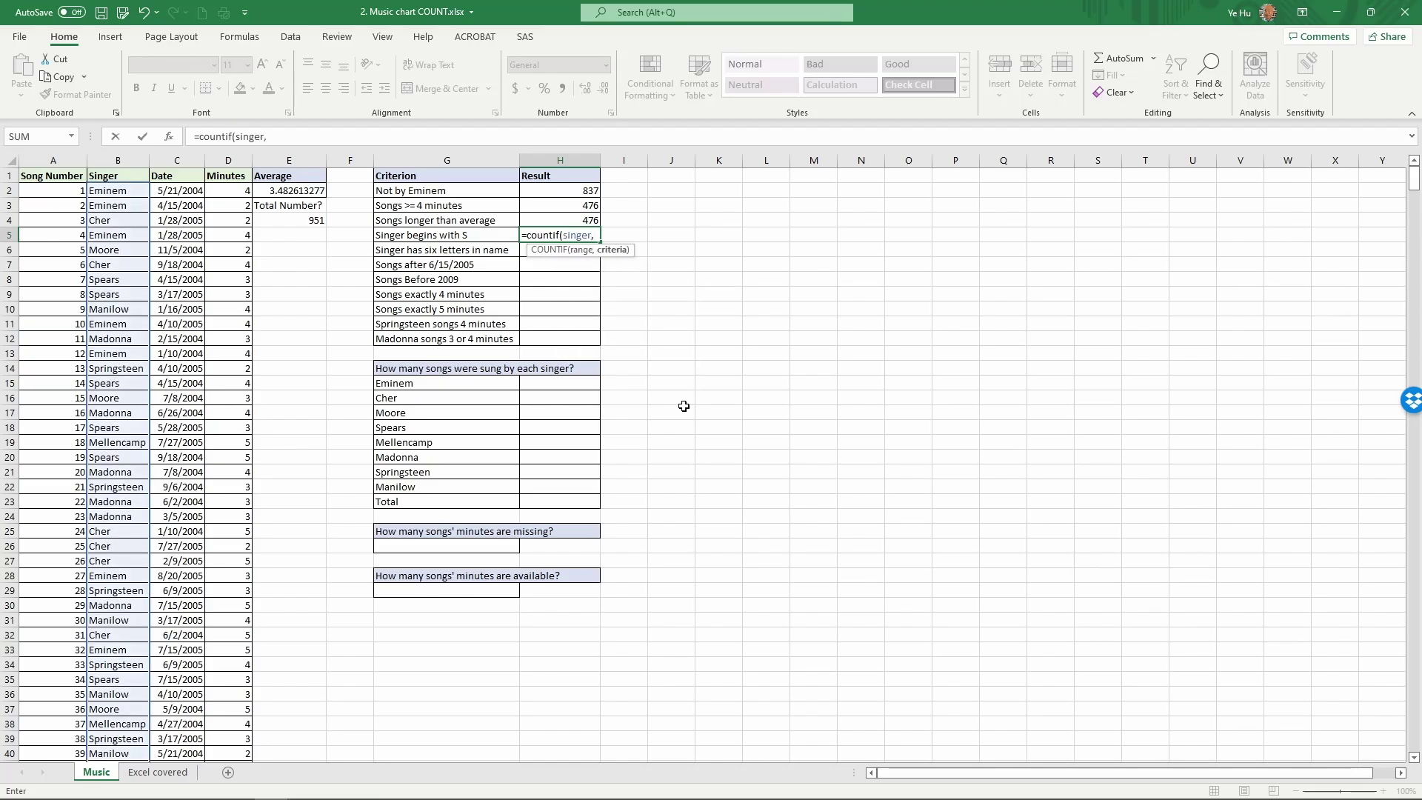
text("S)
text())
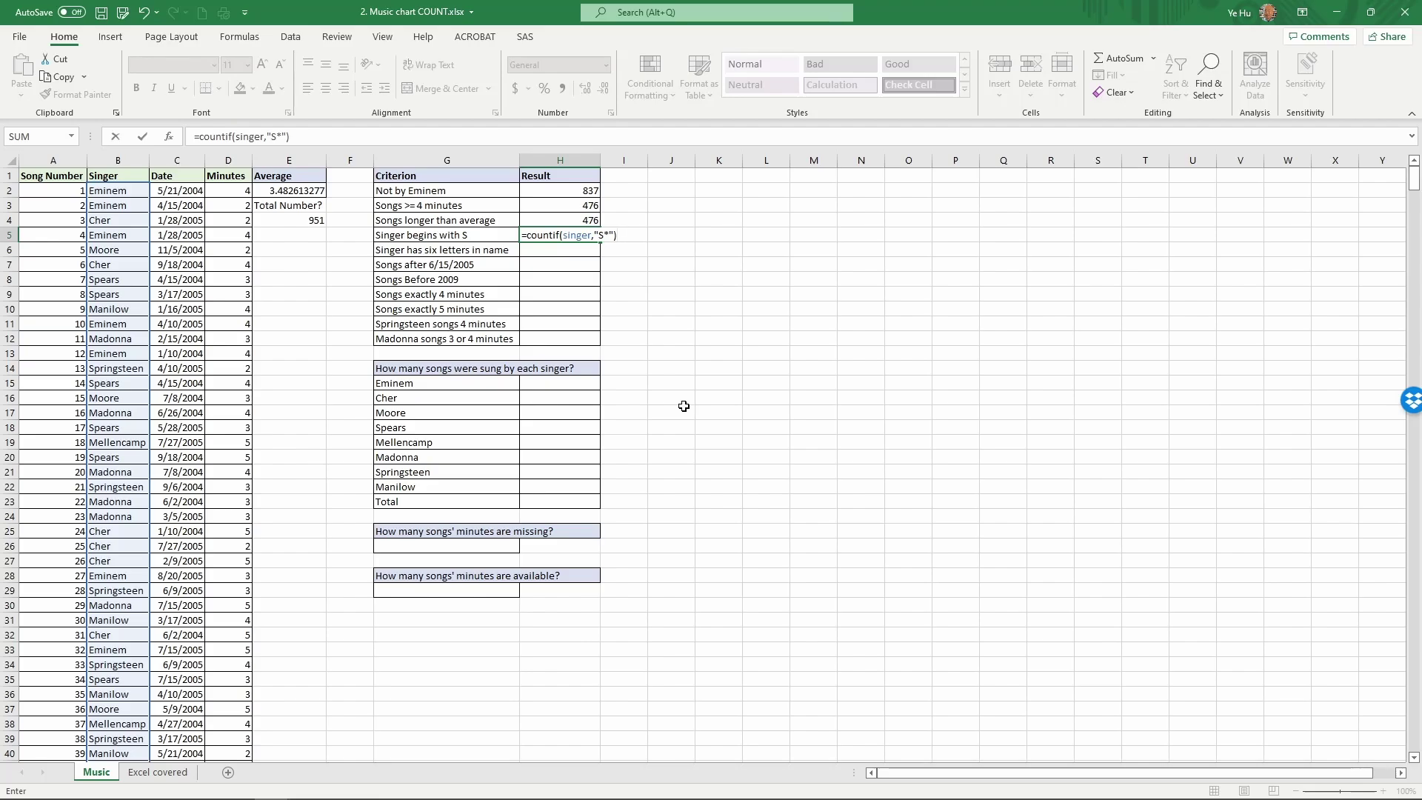
key(Return)
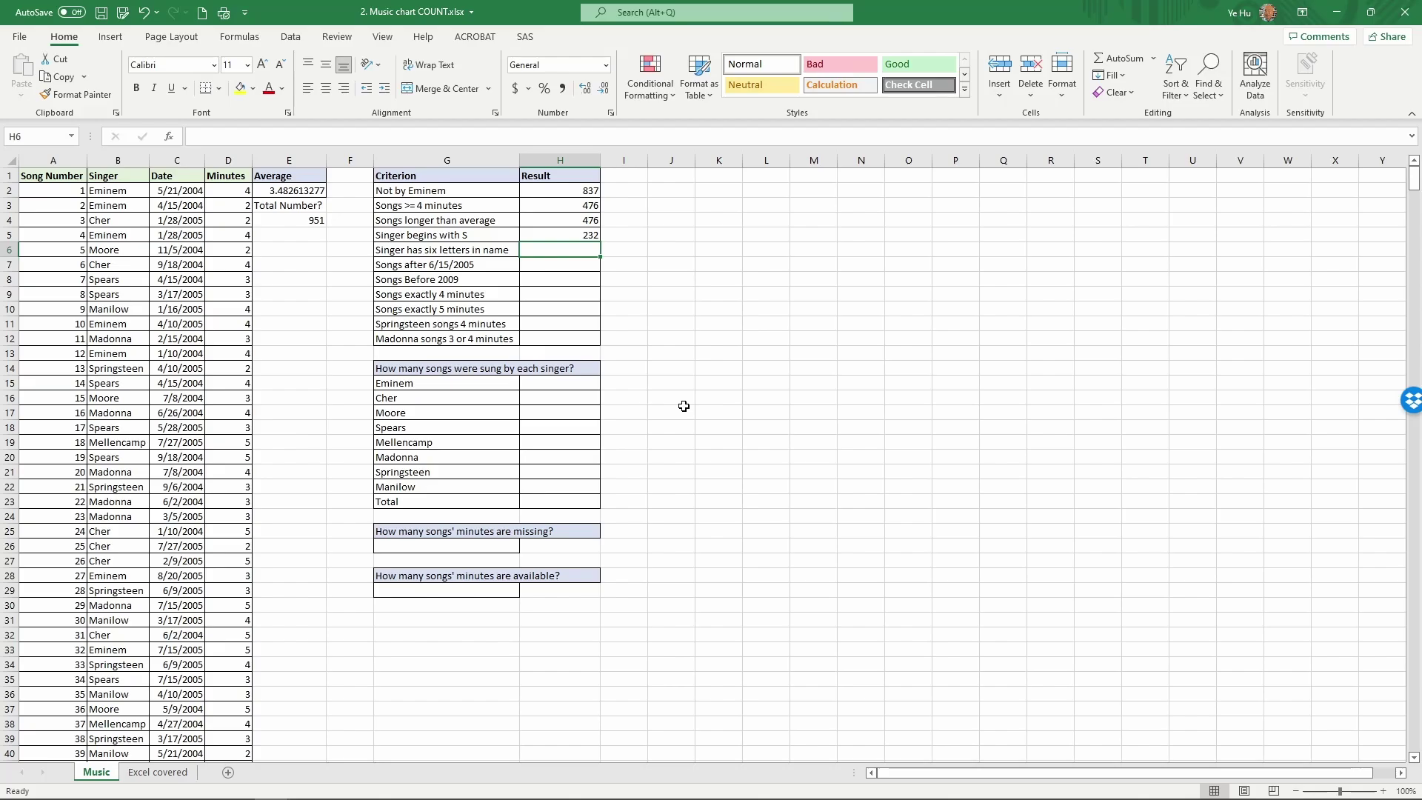
- Count the songs by singers with six-letter names in cell H6 with COUNTIF over Singer and the criterion "??????"
key(Left)
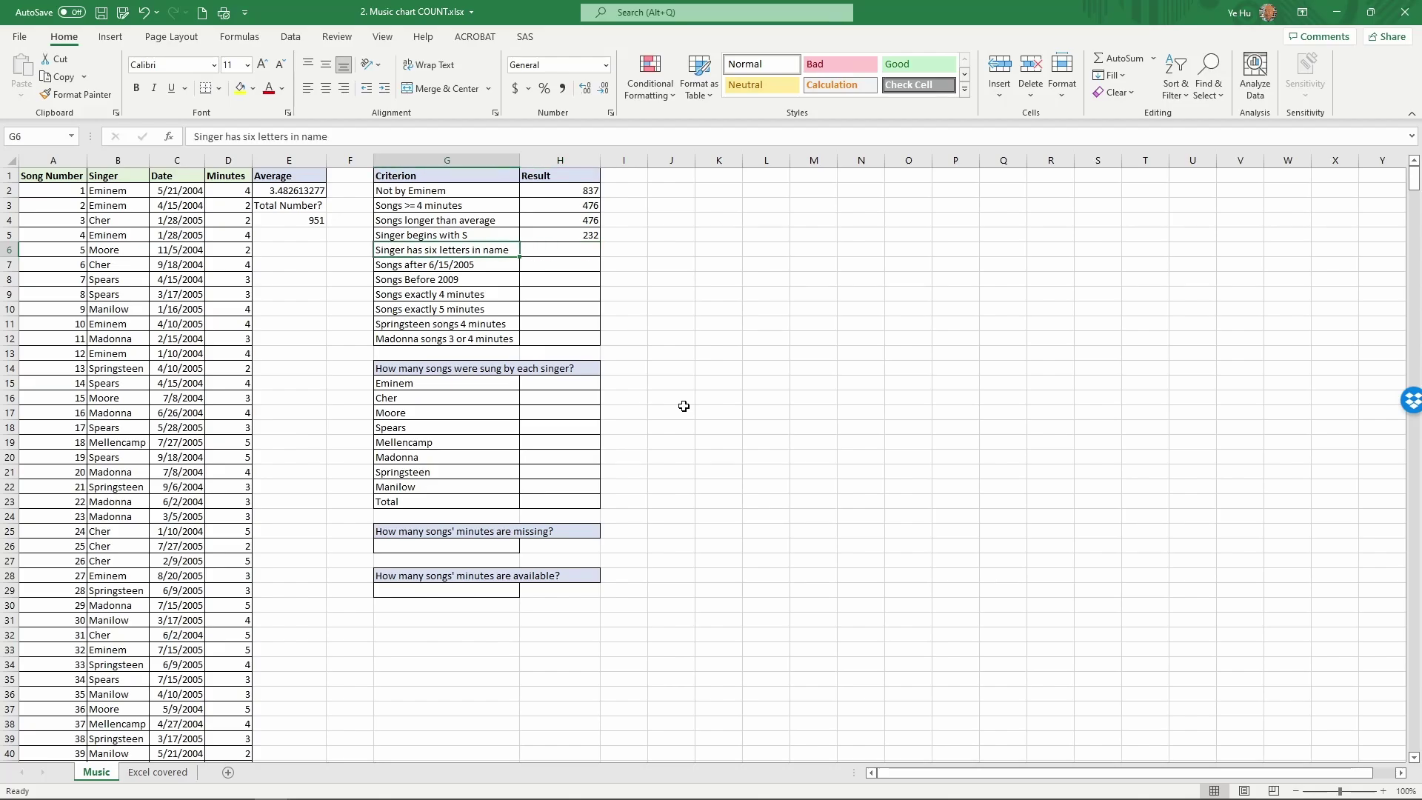
key(Right)
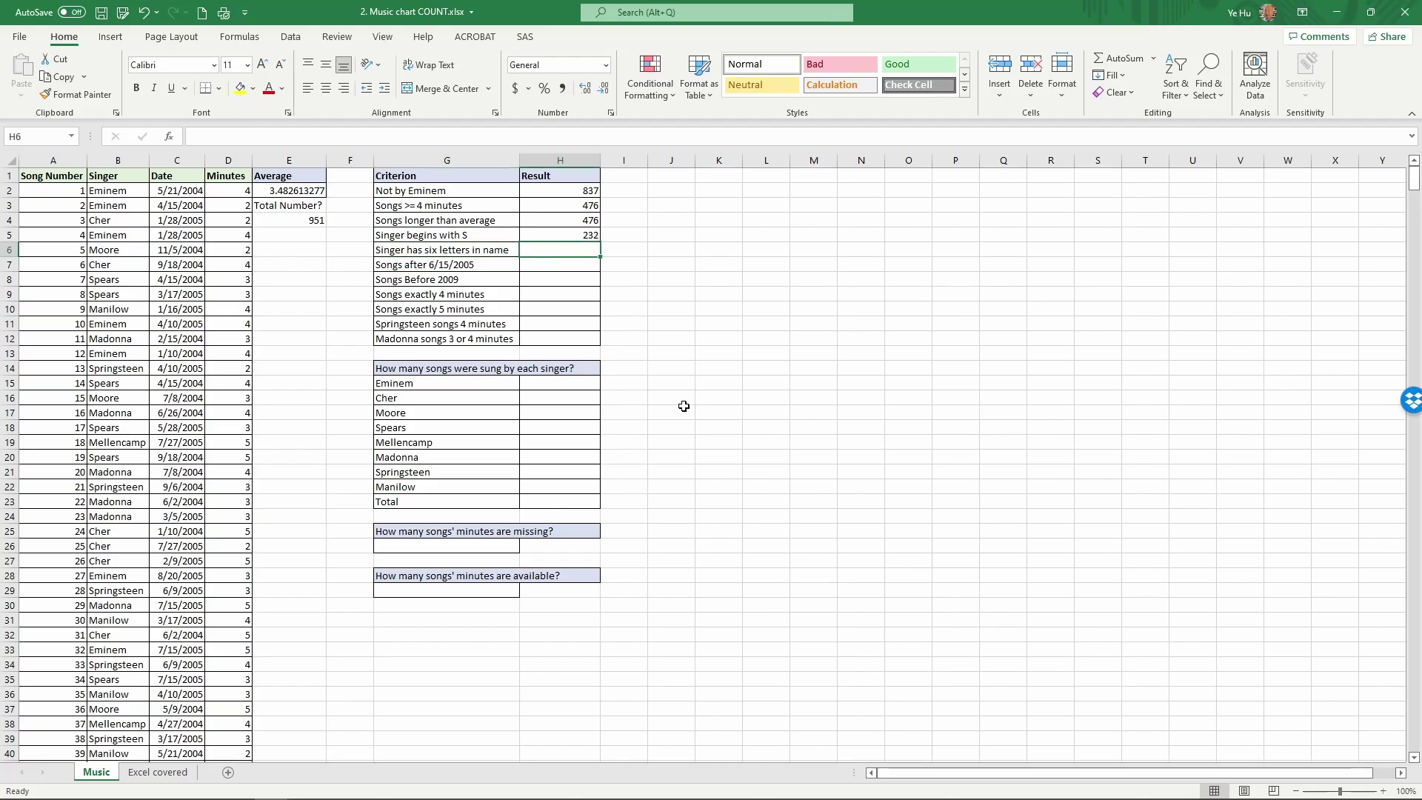
text(=cou)
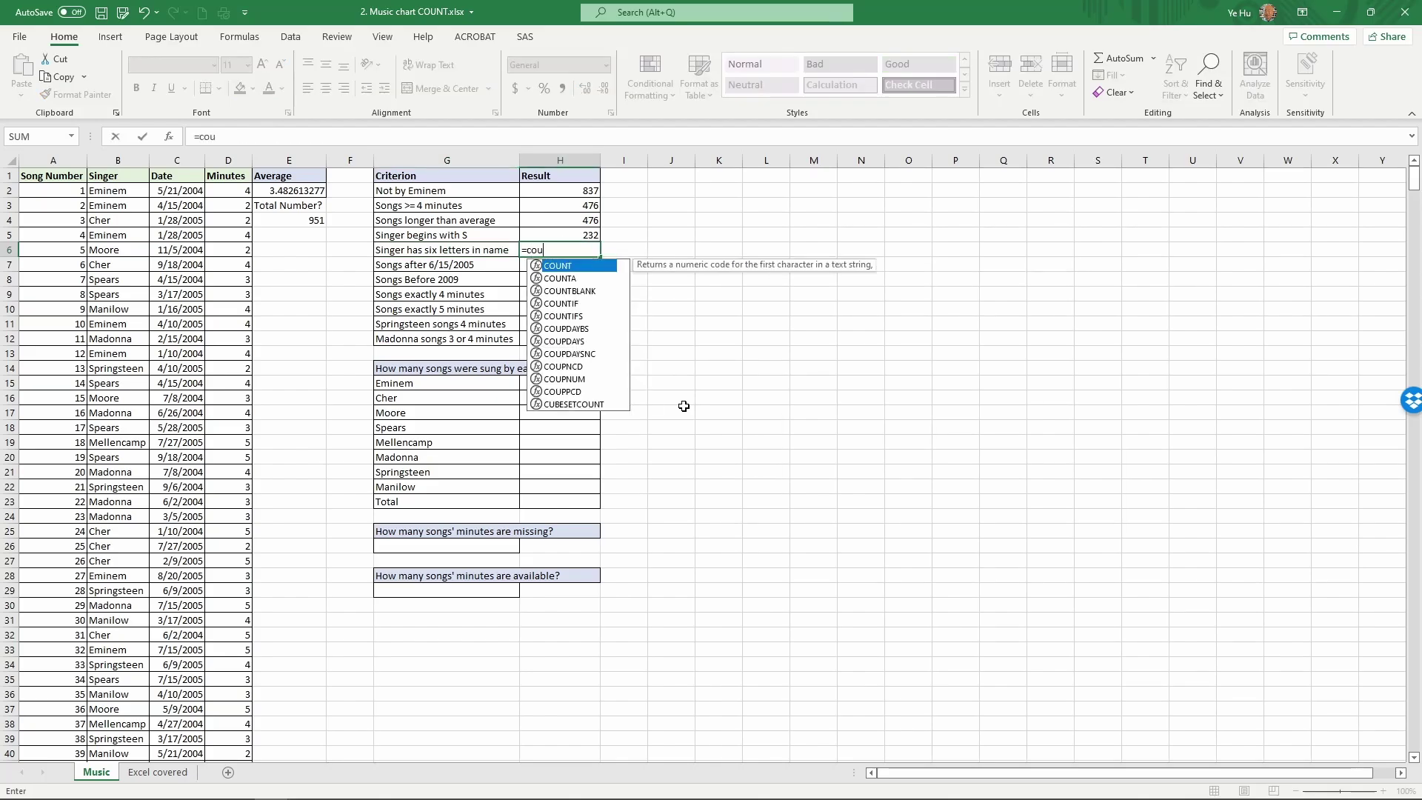
text(ntif()
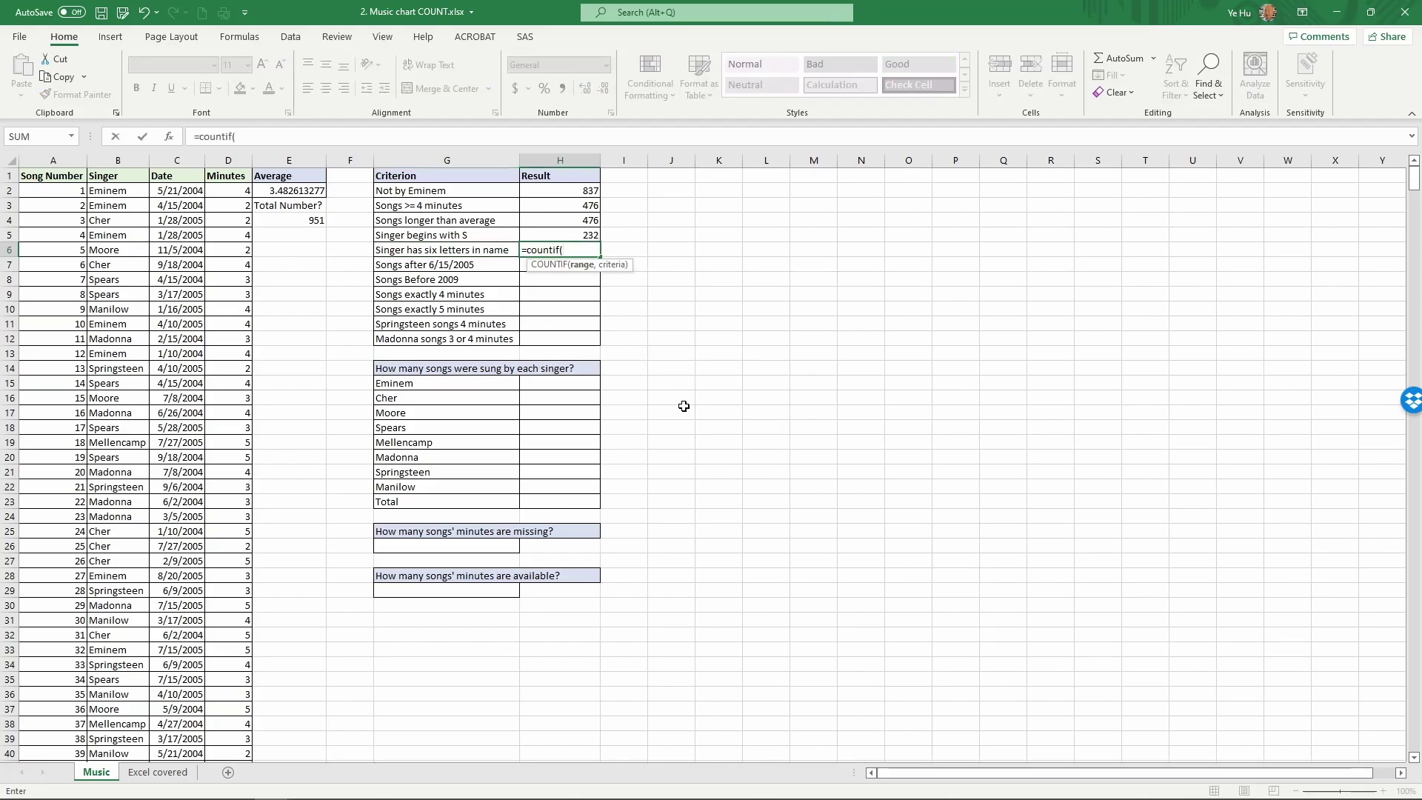
text(singer)
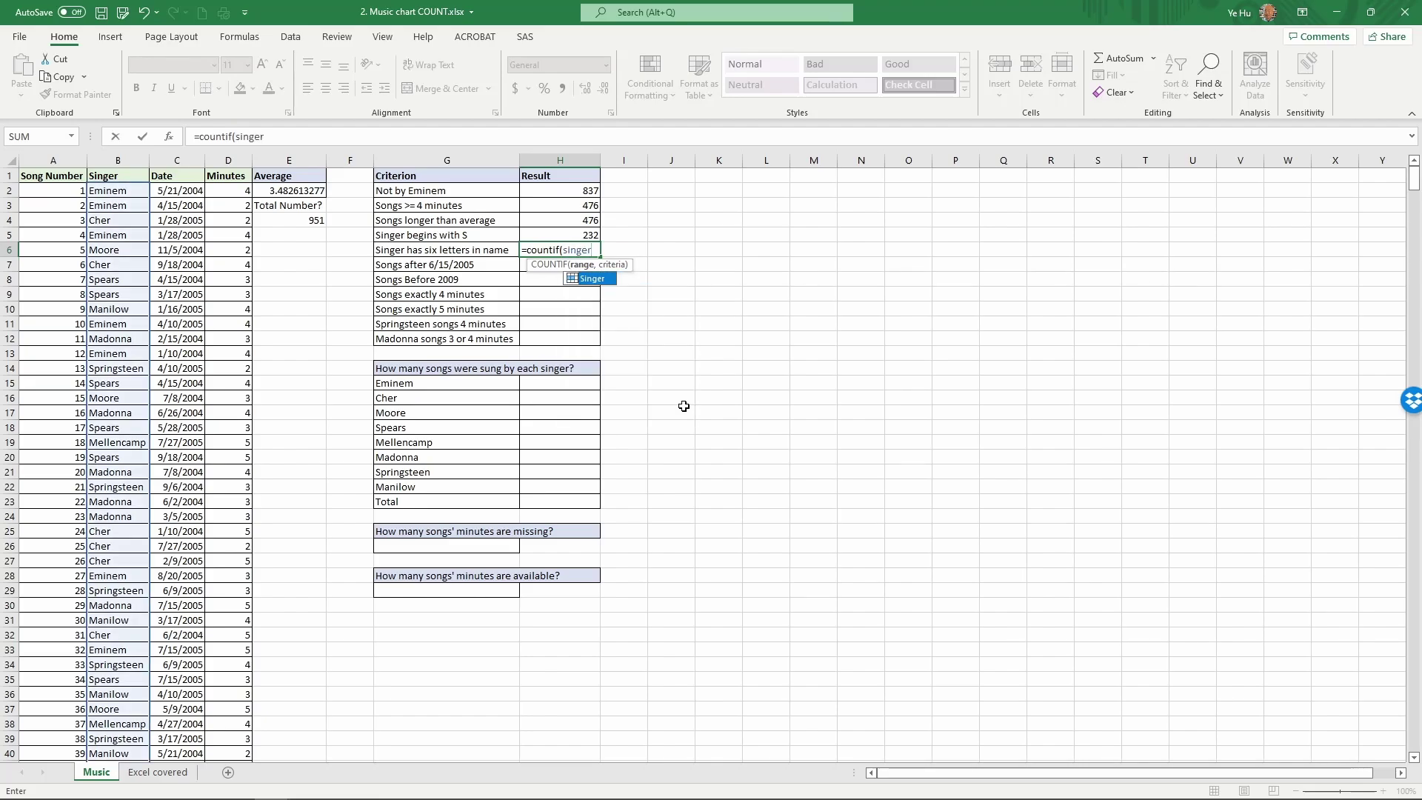
text(,")
text(???)
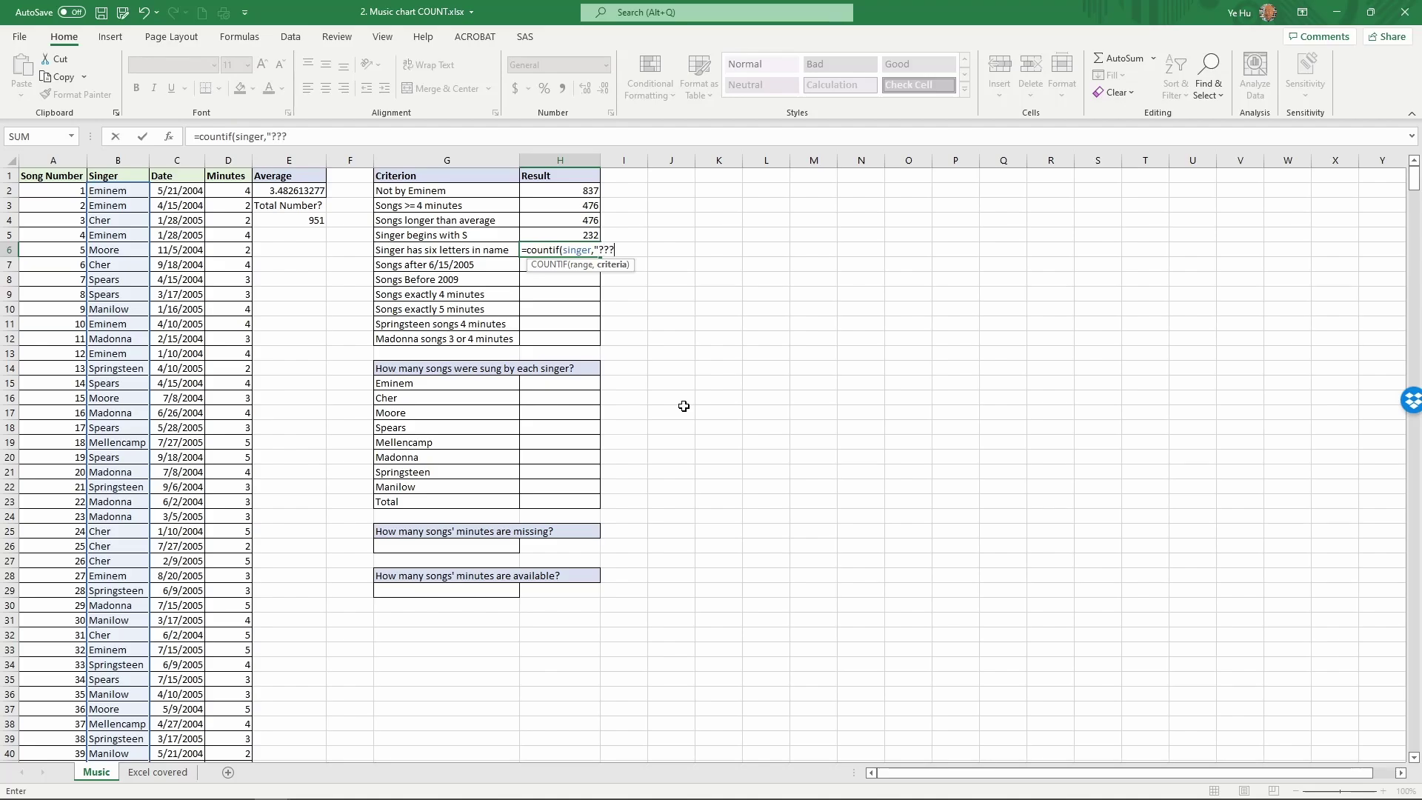
text(???"))
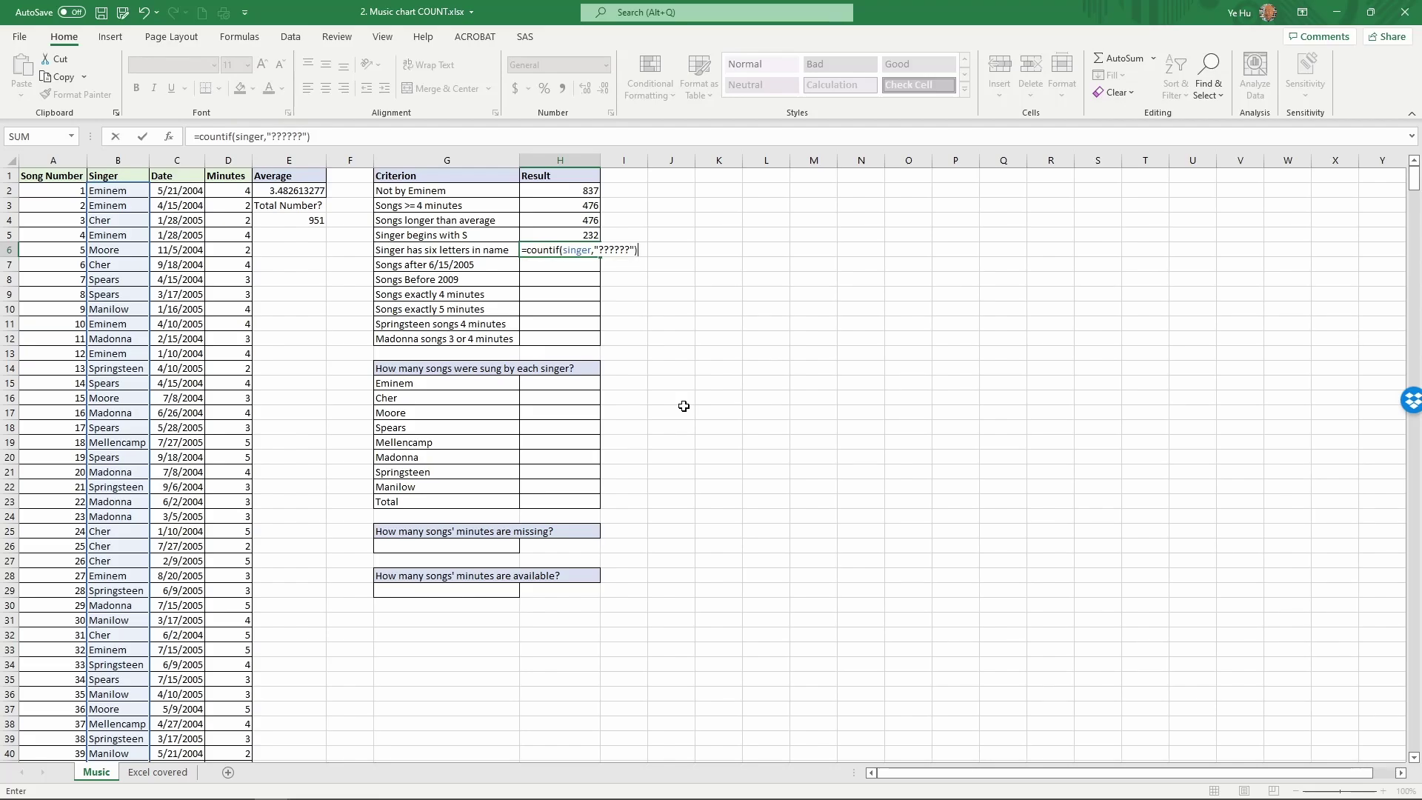
key(Return)
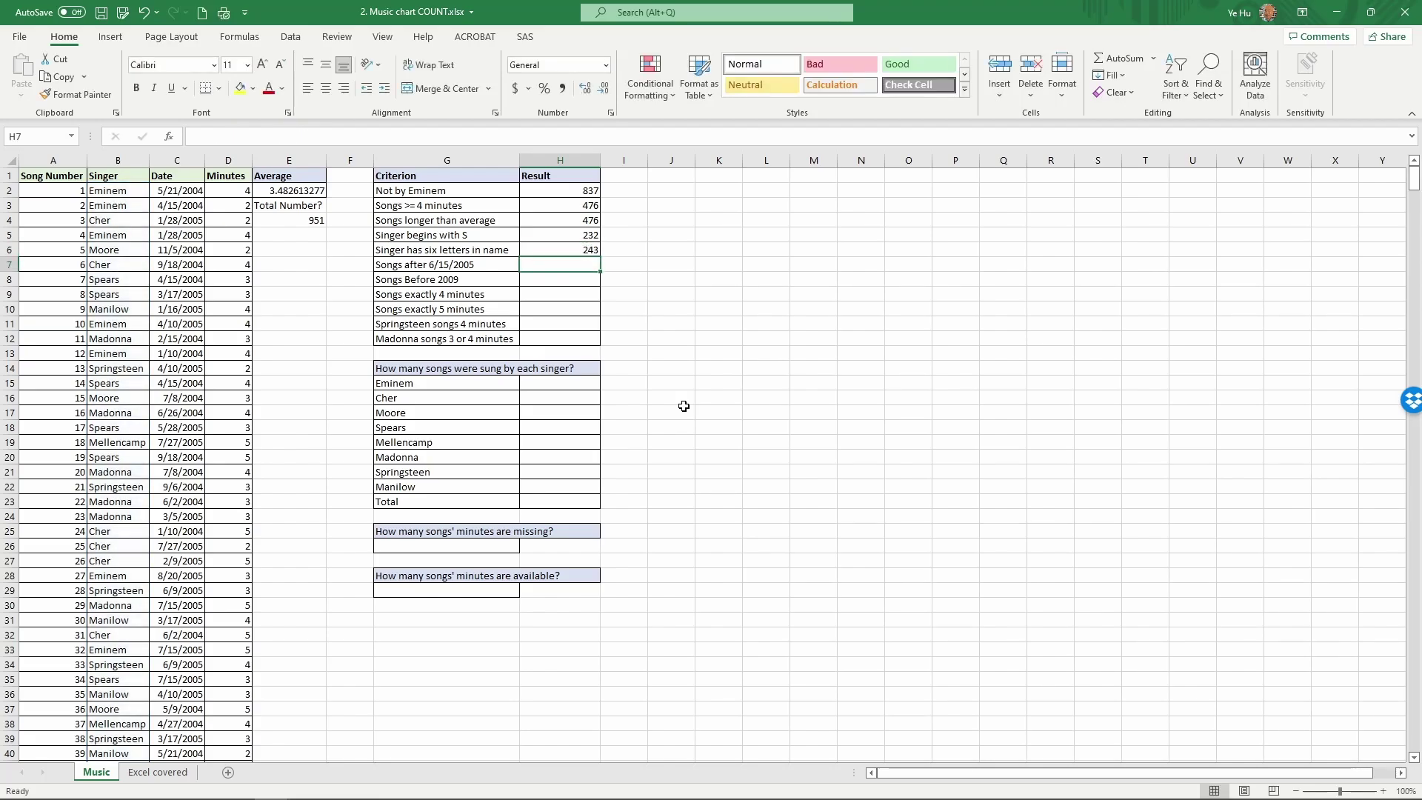
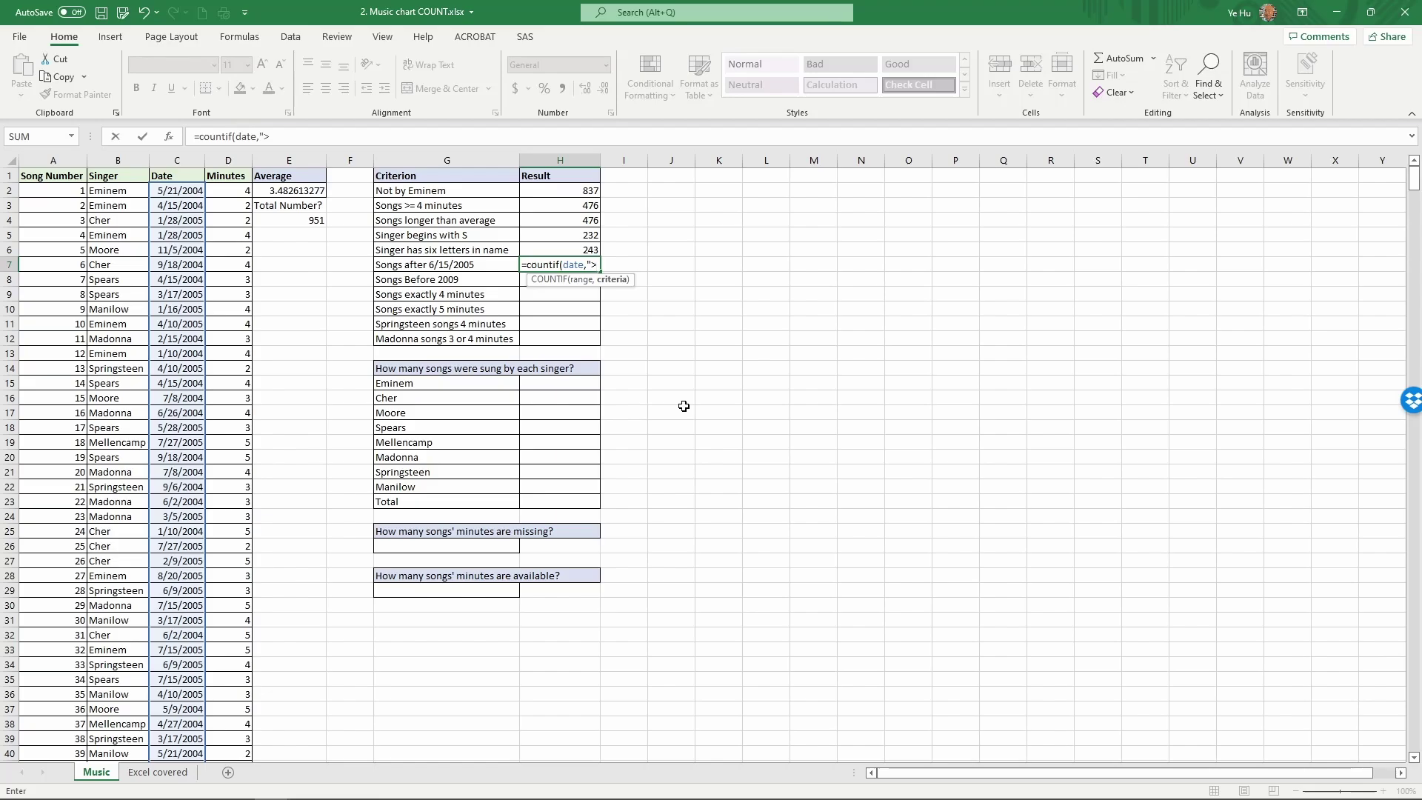
- Count the songs after 6/15/2005 in cell H7 with COUNTIF over the named range Date and the criterion ">6/15/2005"
text(">6/15/2005"))
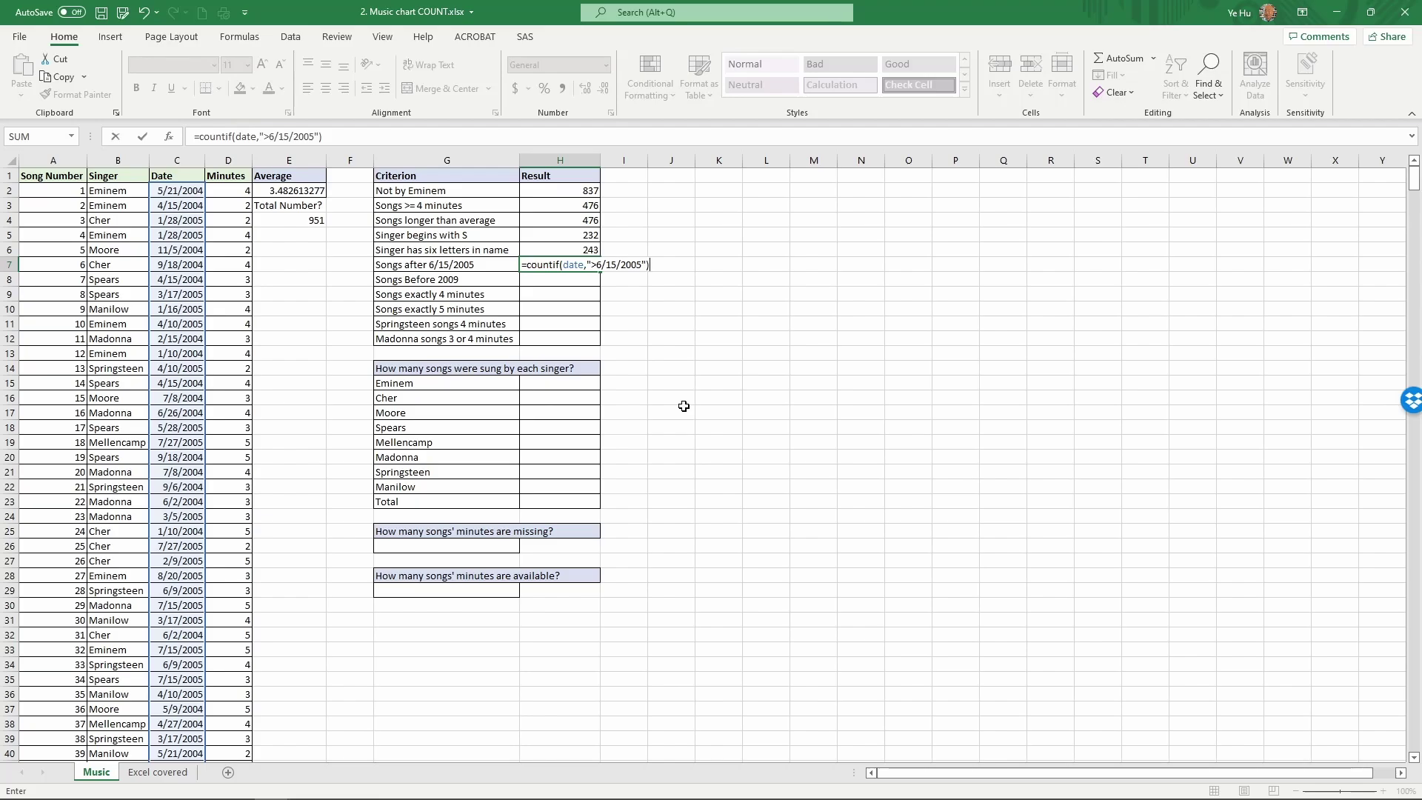
key(Return)
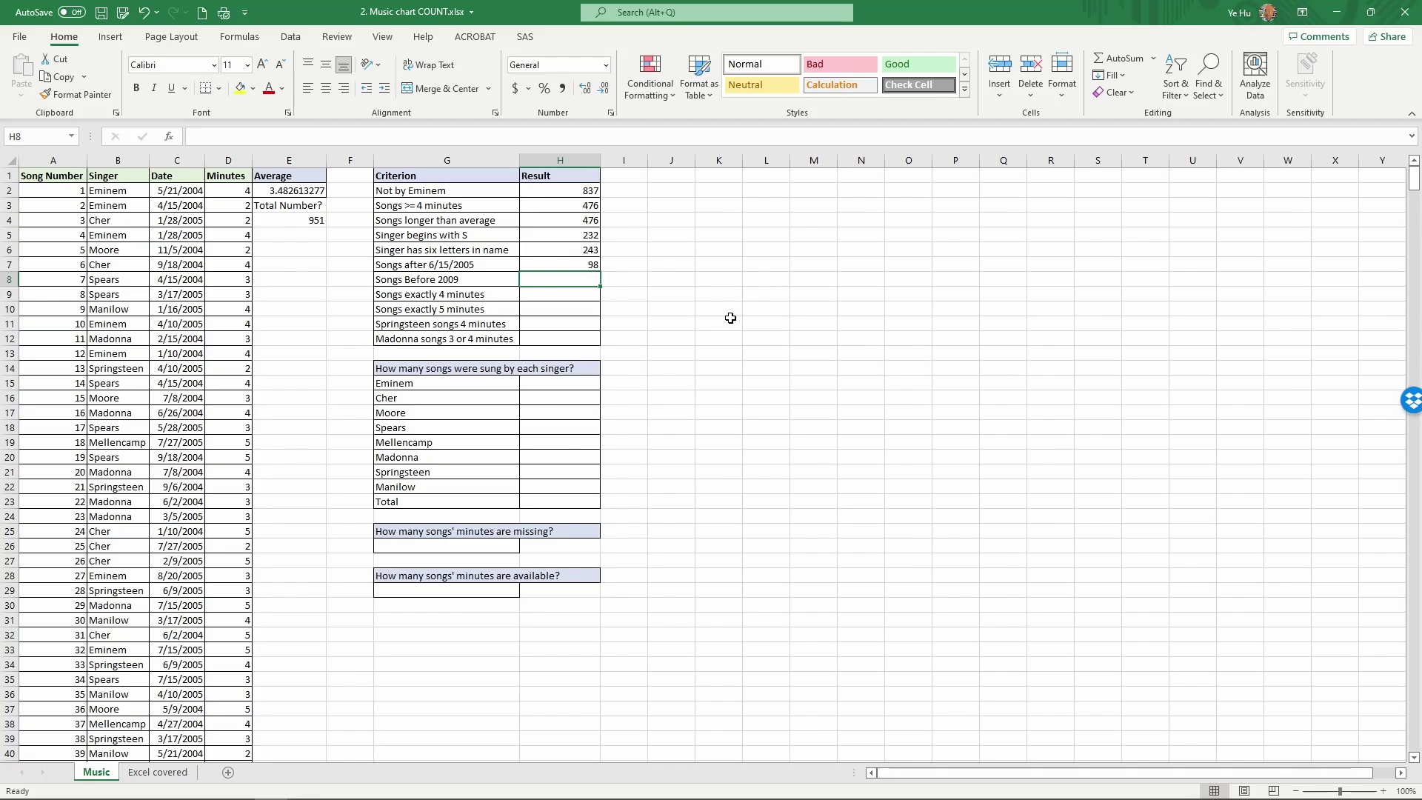
- Count the songs before 2009 in cell H8 with COUNTIF over Date and the criterion "<1/1/2009"
text(=count)
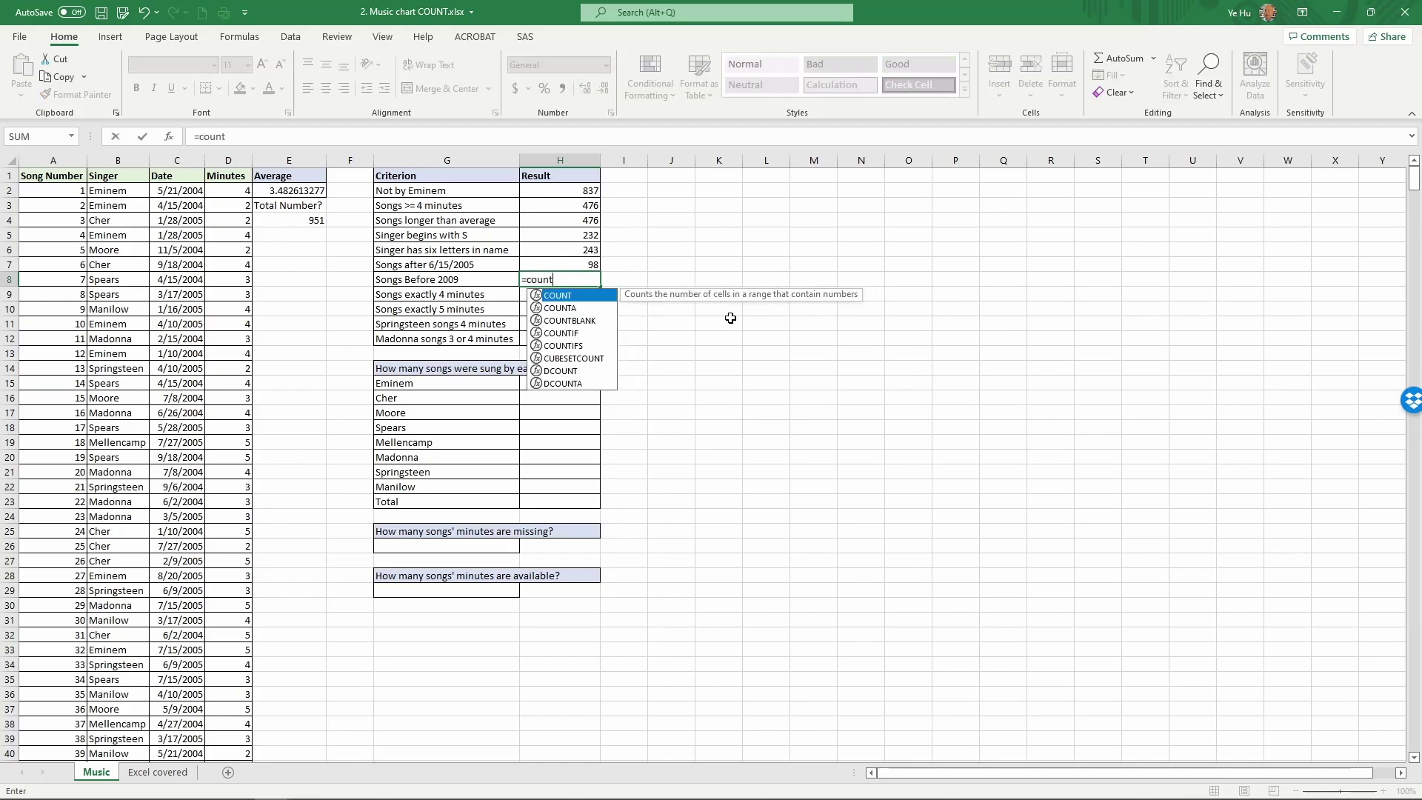
text(if(d)
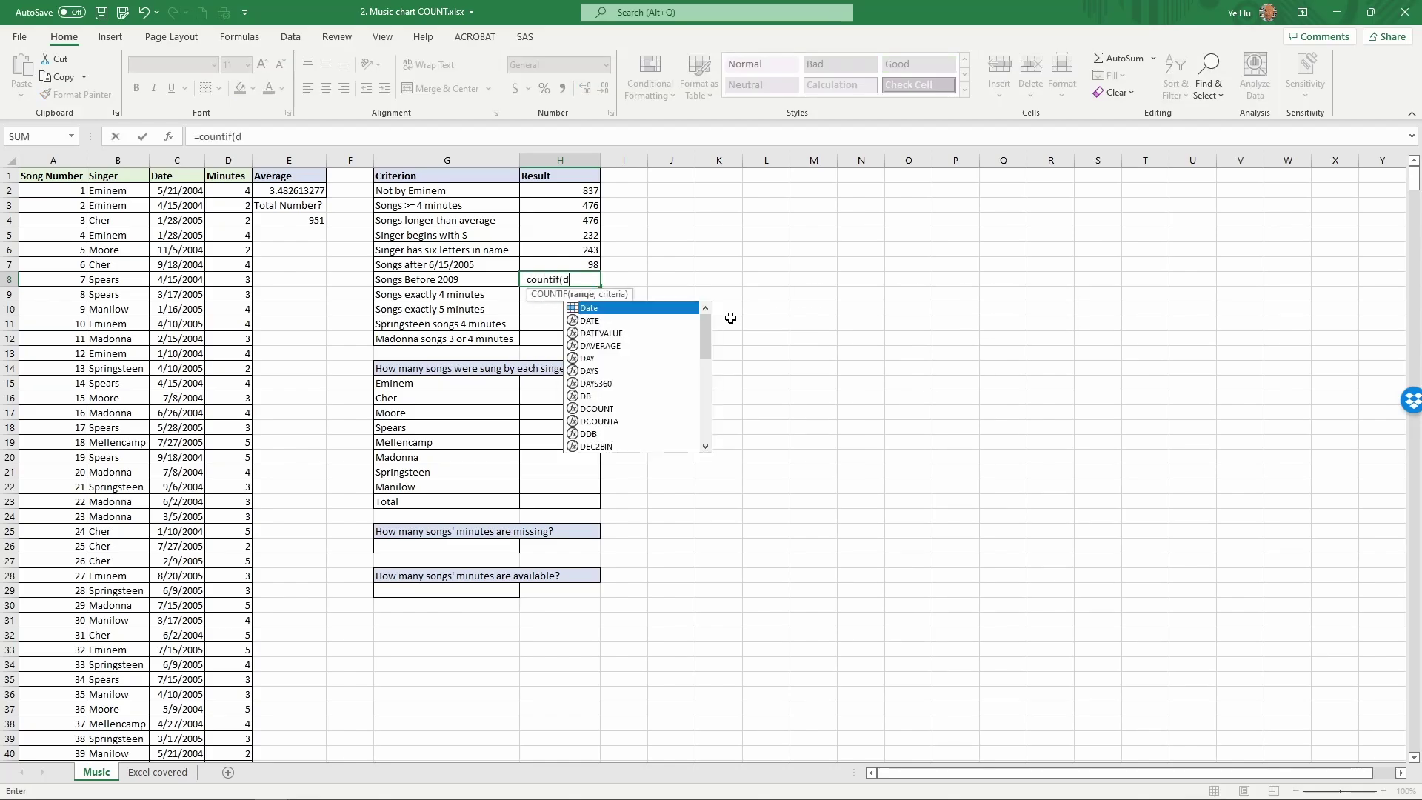
text(ate,"<)
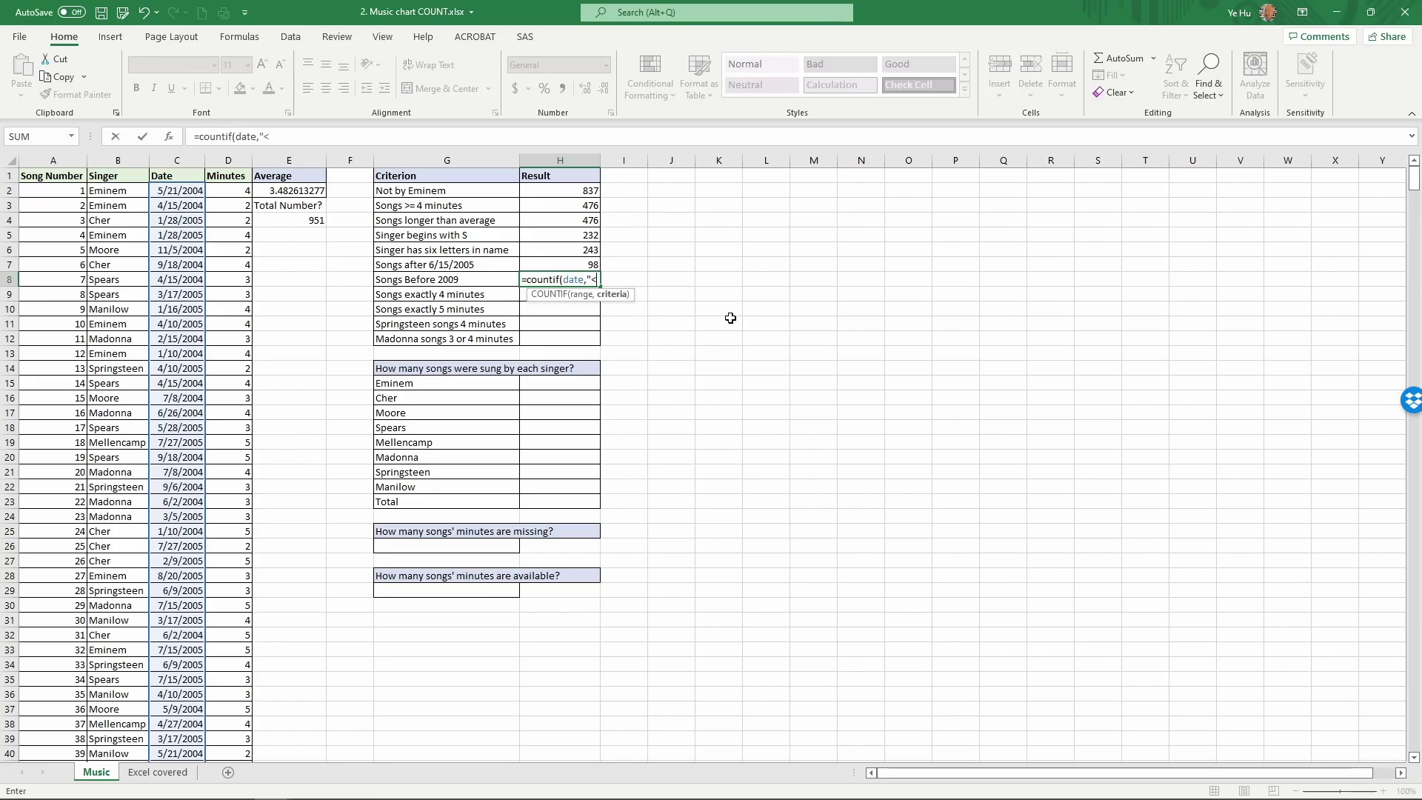
text(1/1/2009"))
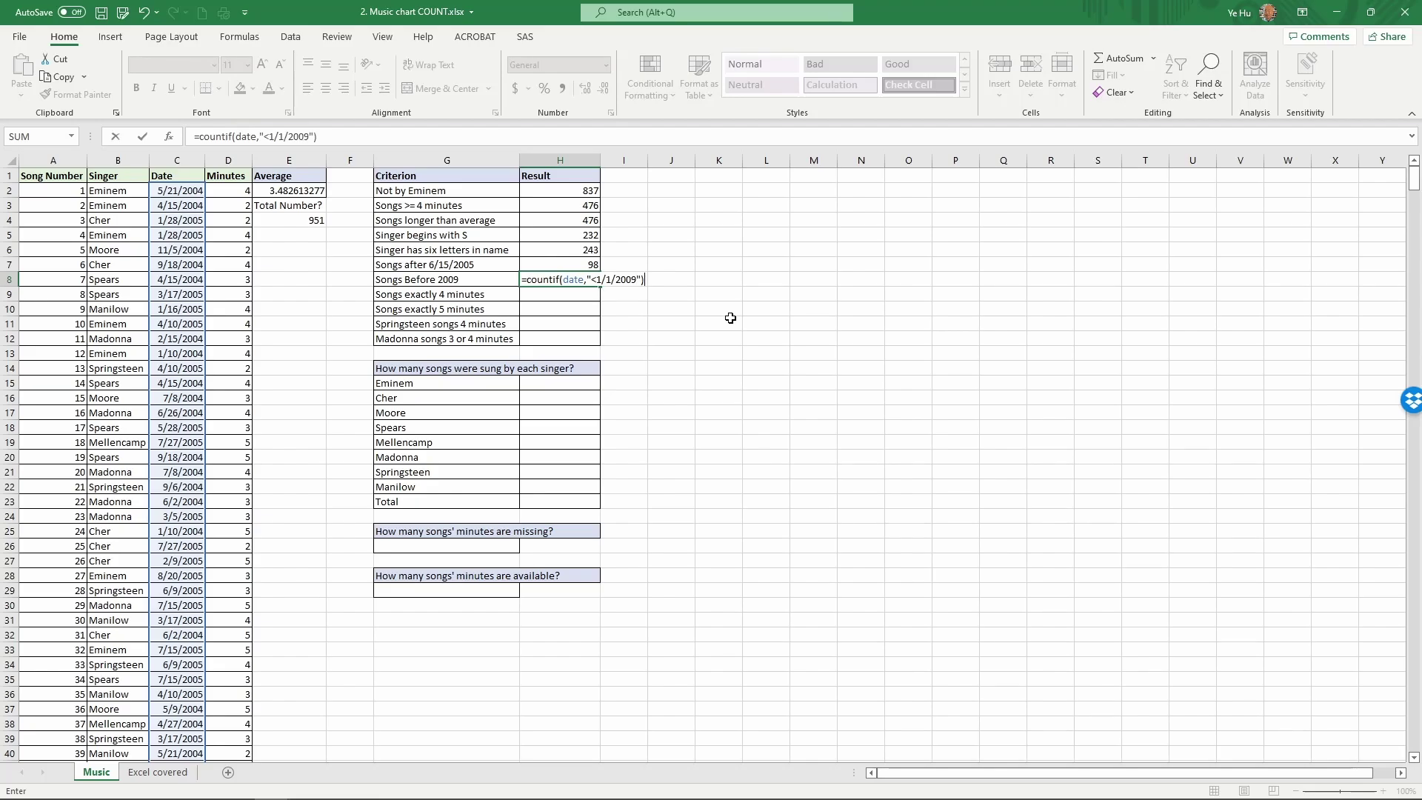
key(Return)
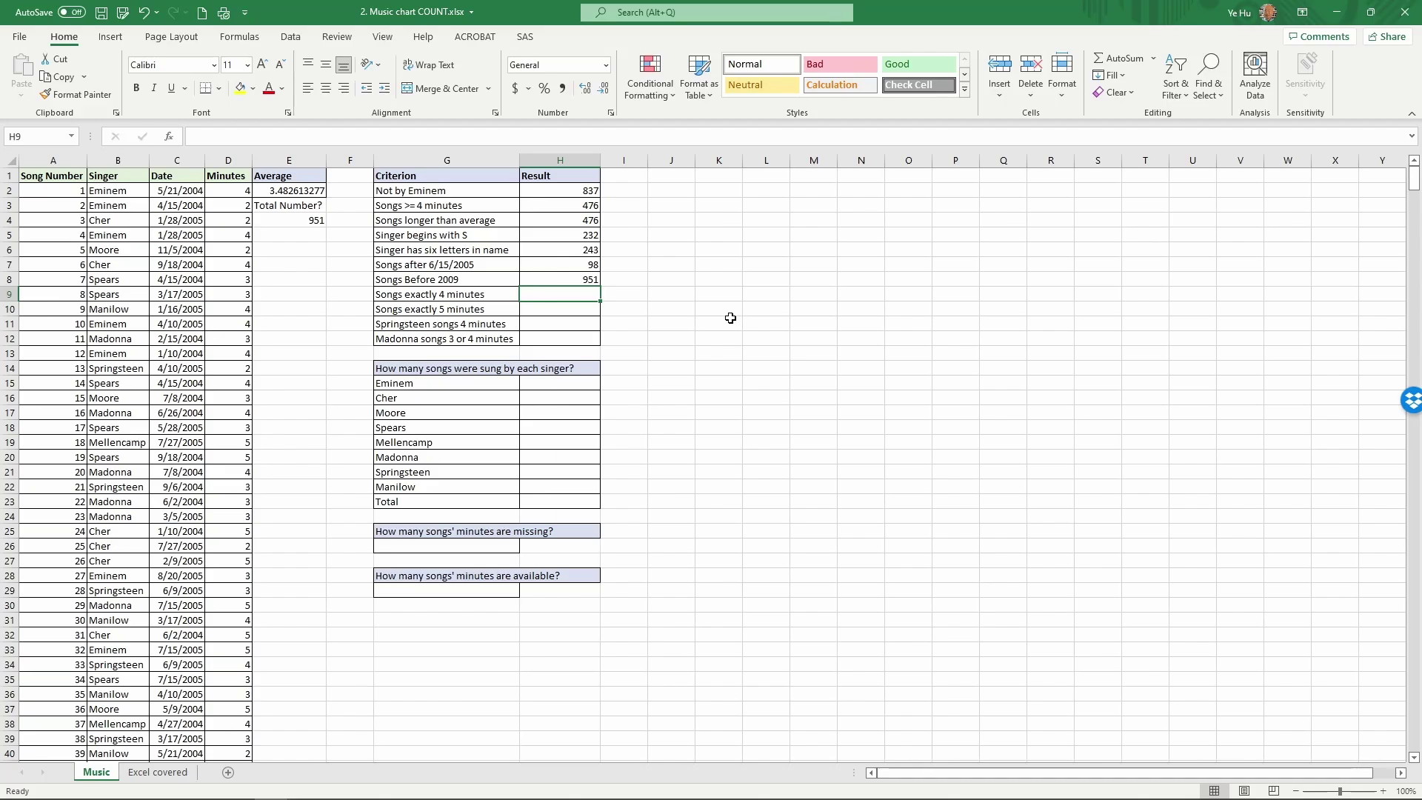
- Count the songs lasting exactly 4 minutes in cell H9 with COUNTIF over the named range Minutes and the criterion 4
text(=countif)
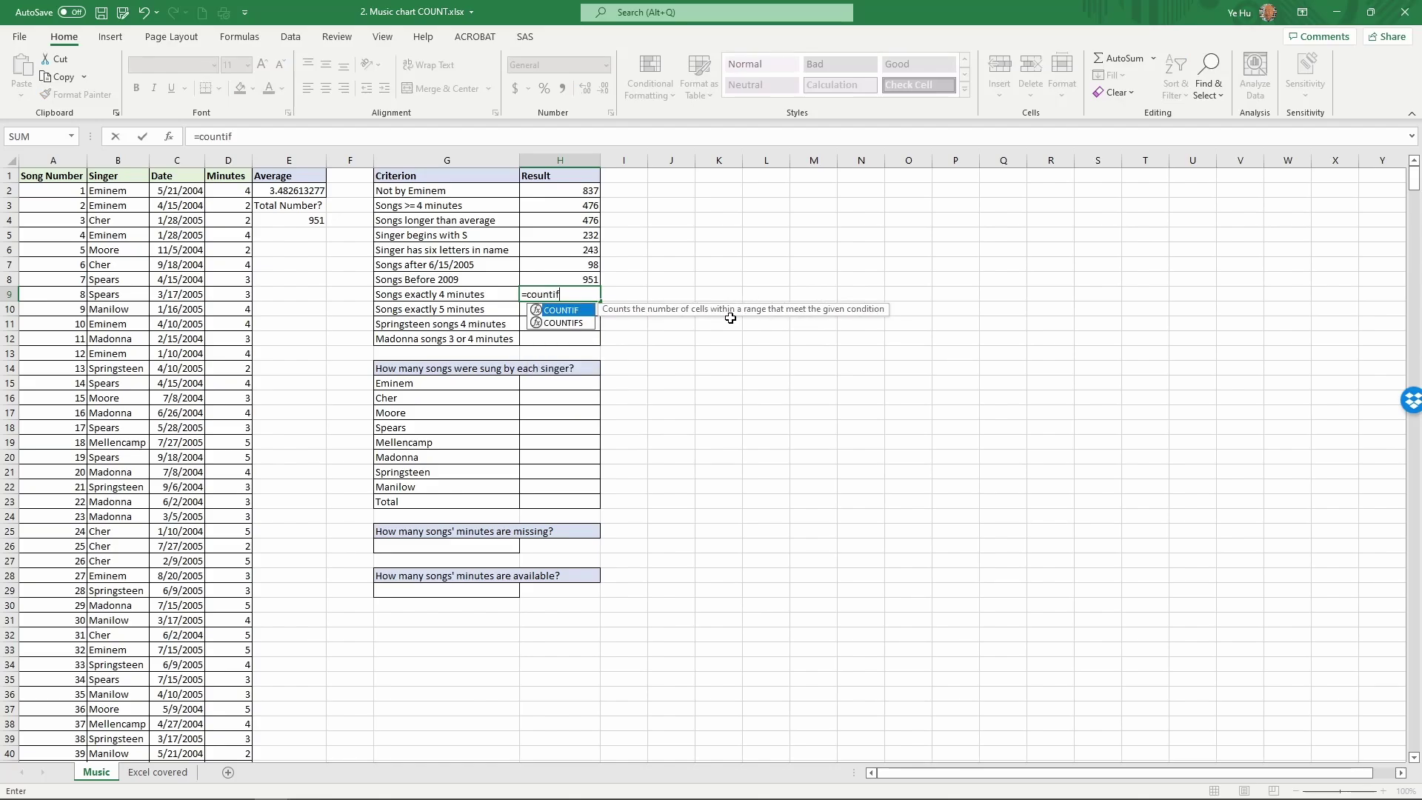
text((minut)
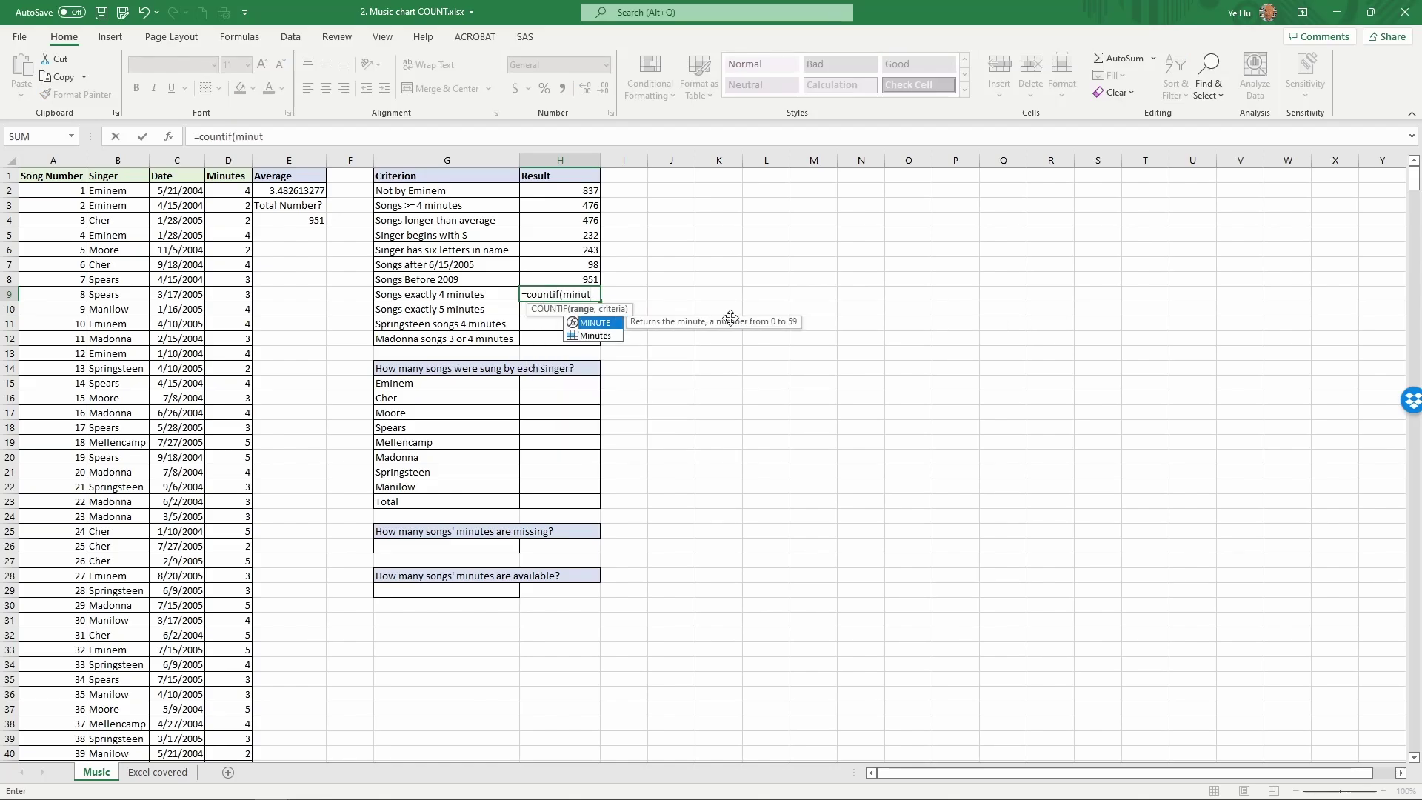
text(es,)
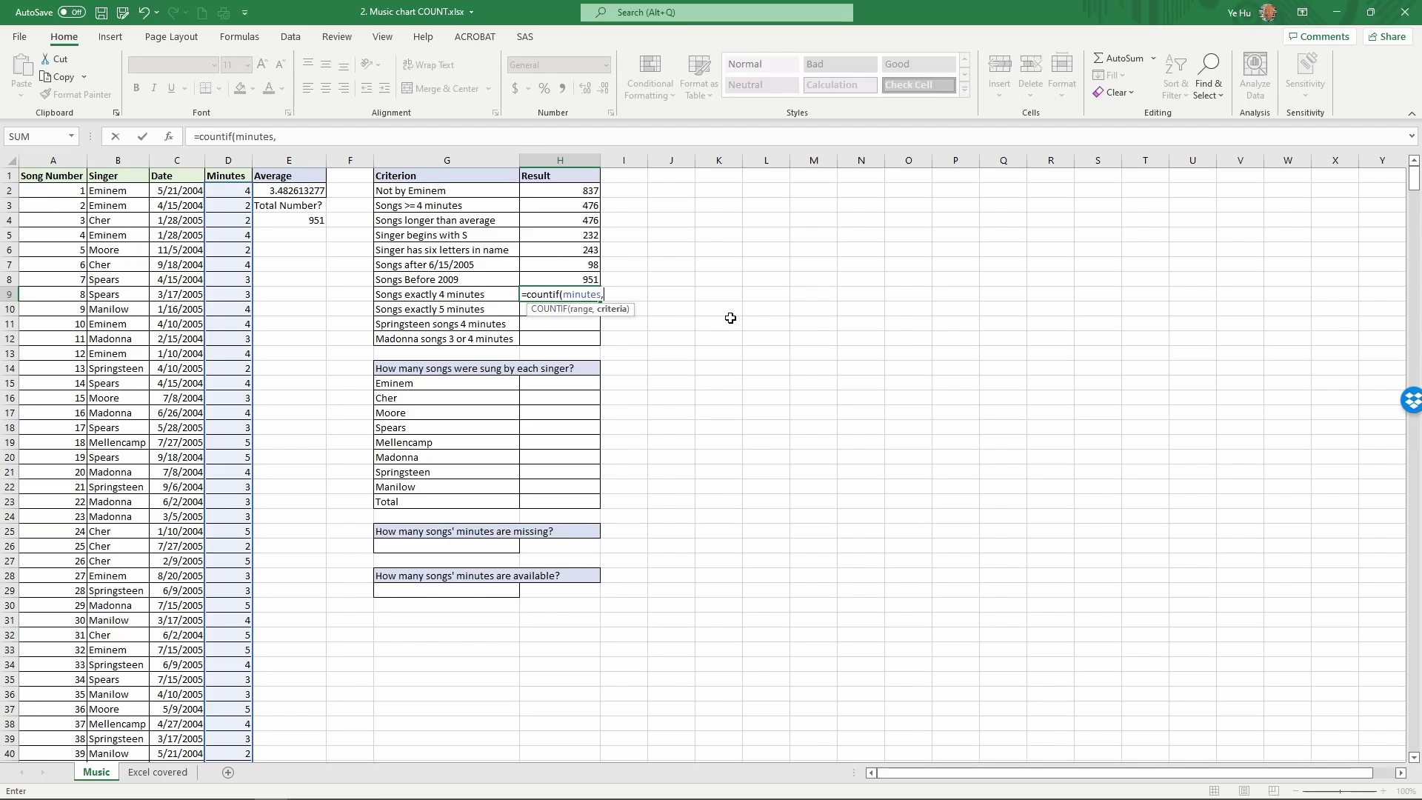
text(4))
key(Return)
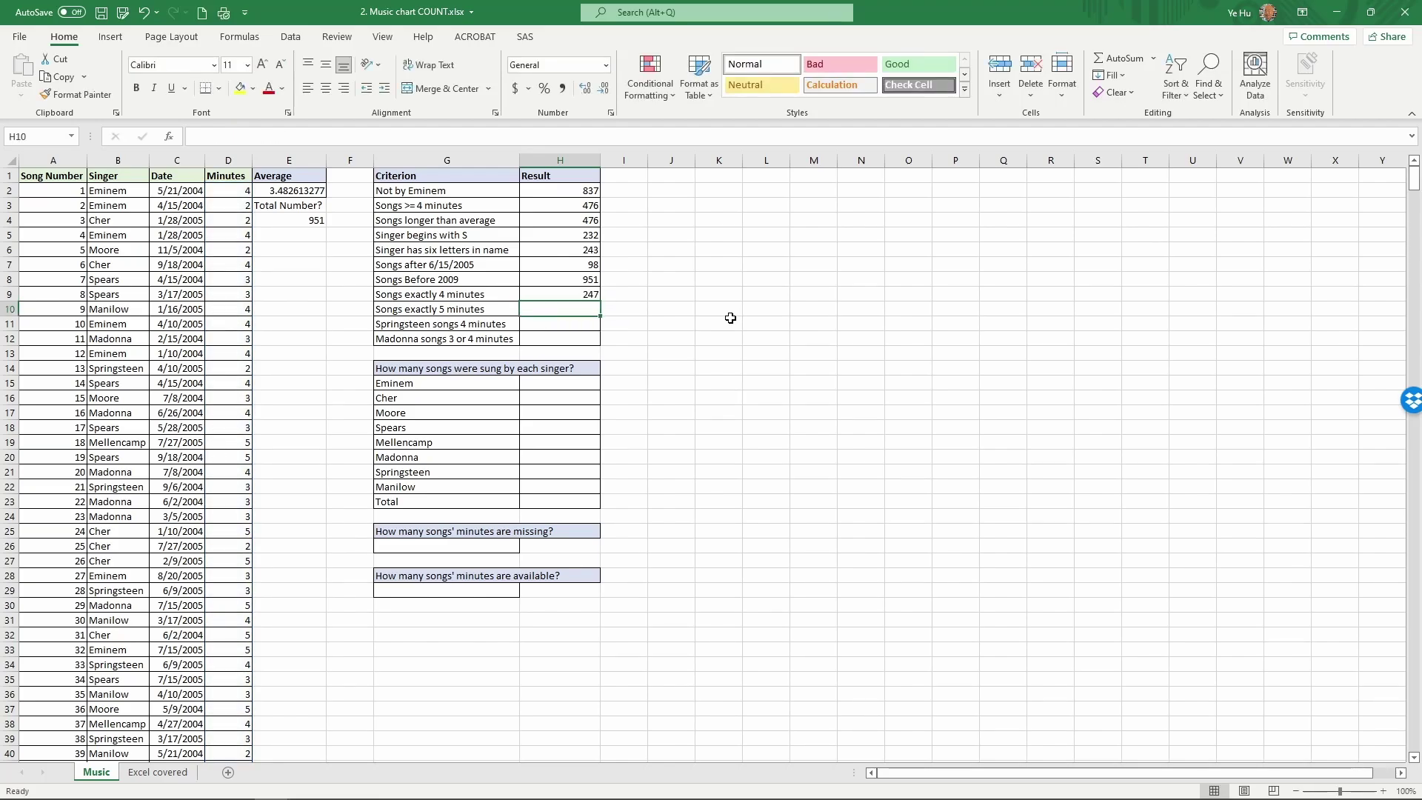
- Count the songs lasting exactly 5 minutes in cell H10 with COUNTIF over Minutes and the criterion 5
text(=)
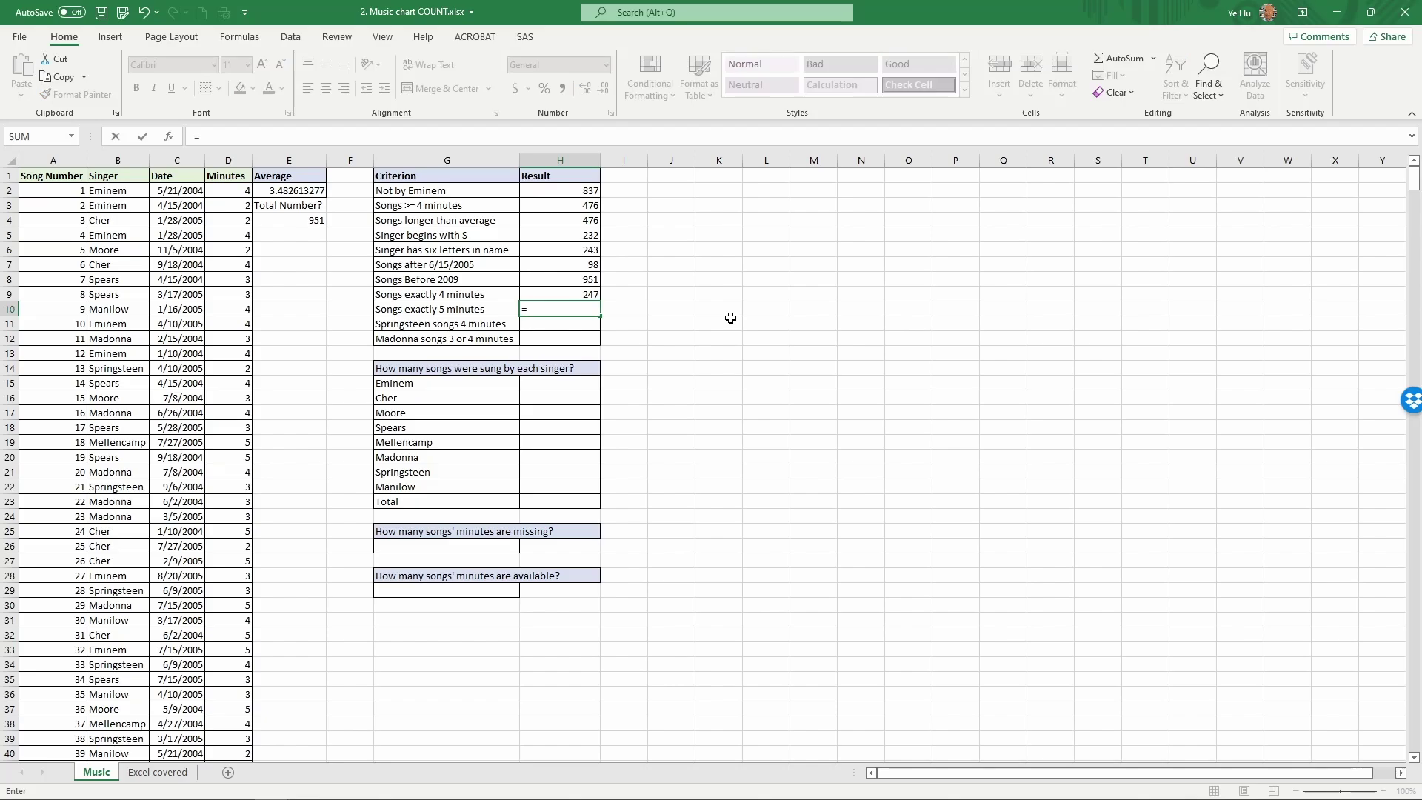
text(countif)
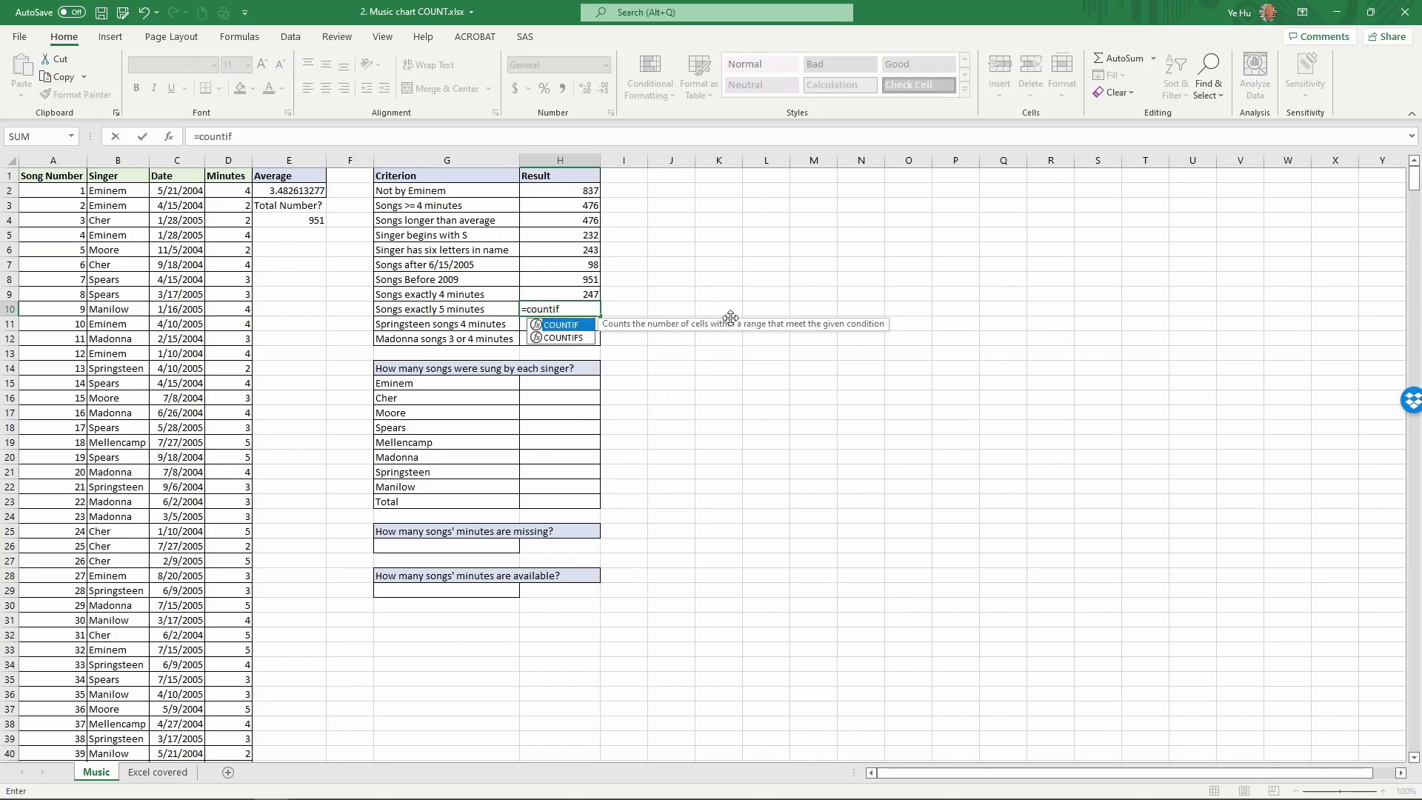
text(()
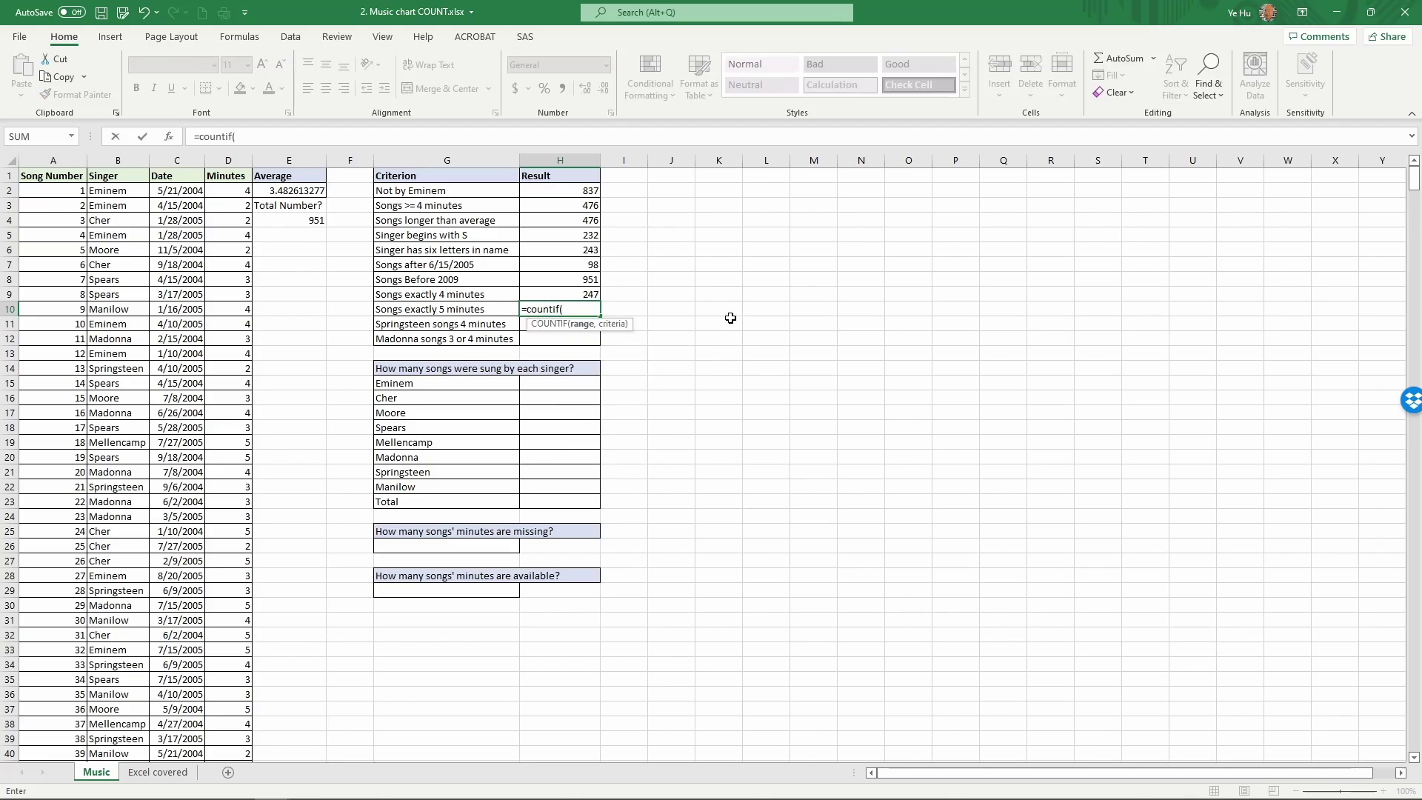
text(minutes,5)
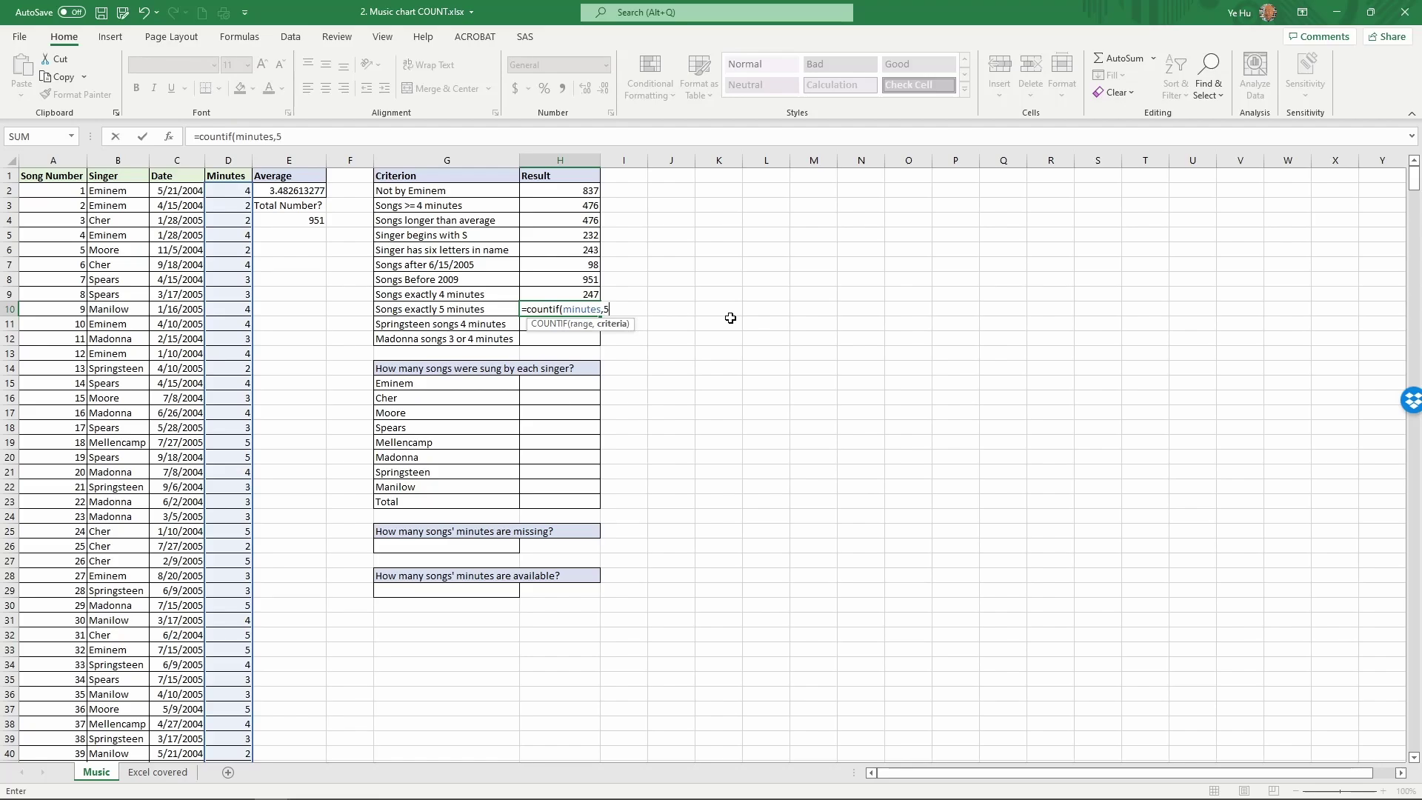
key(Return)
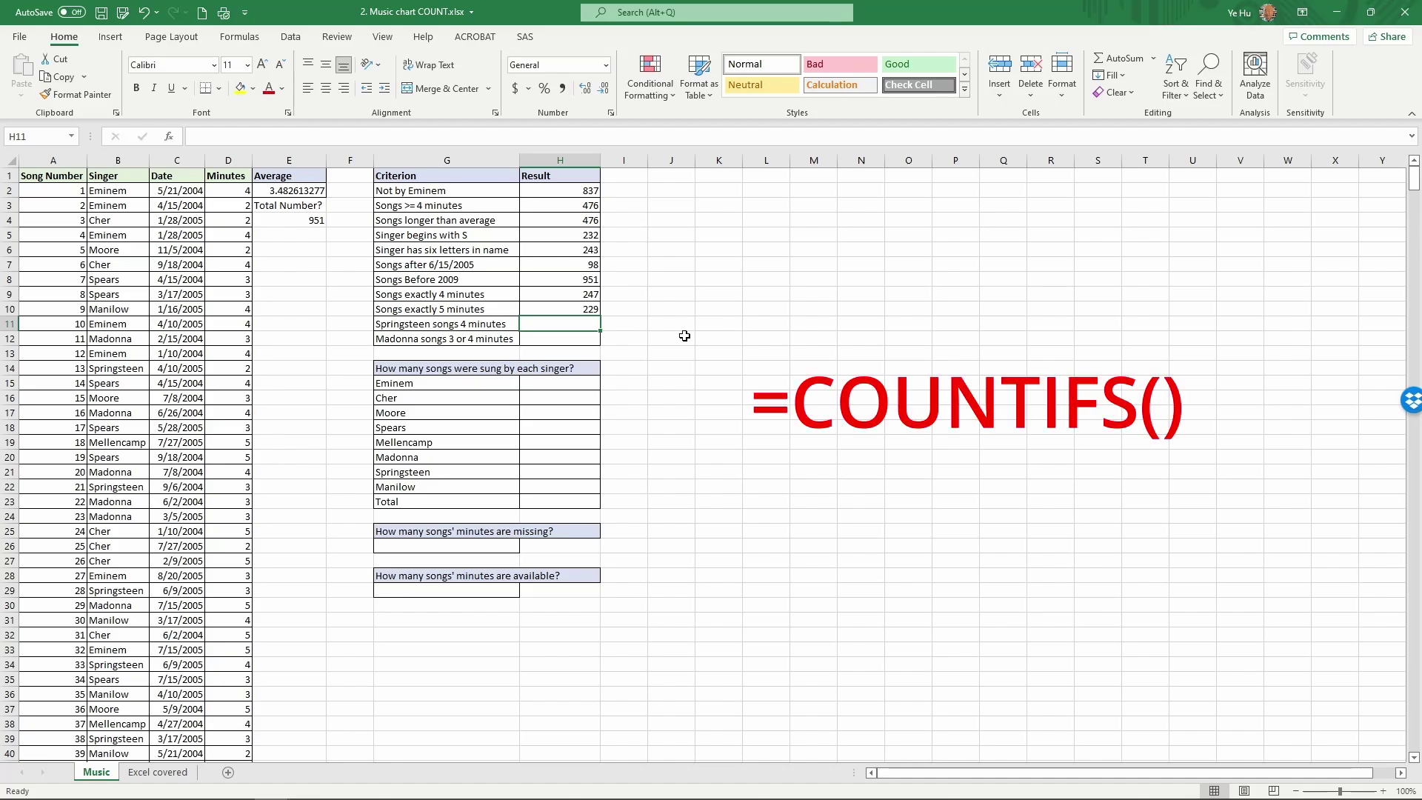
- Count the 4-minute Springsteen songs in cell H11 with COUNTIFS, matching Singer to "Springsteen" and Minutes to 4
text(=cou)
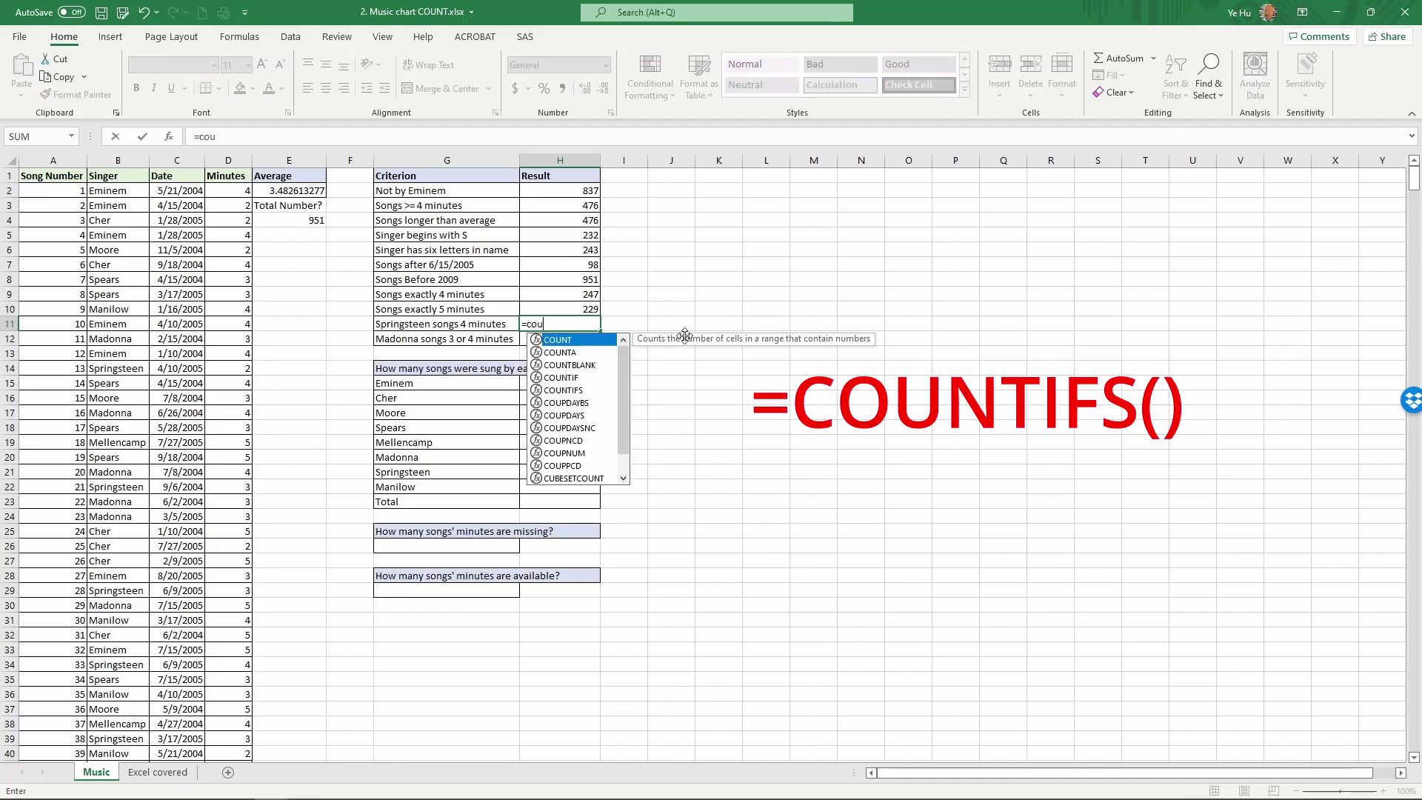
text(ntifs)
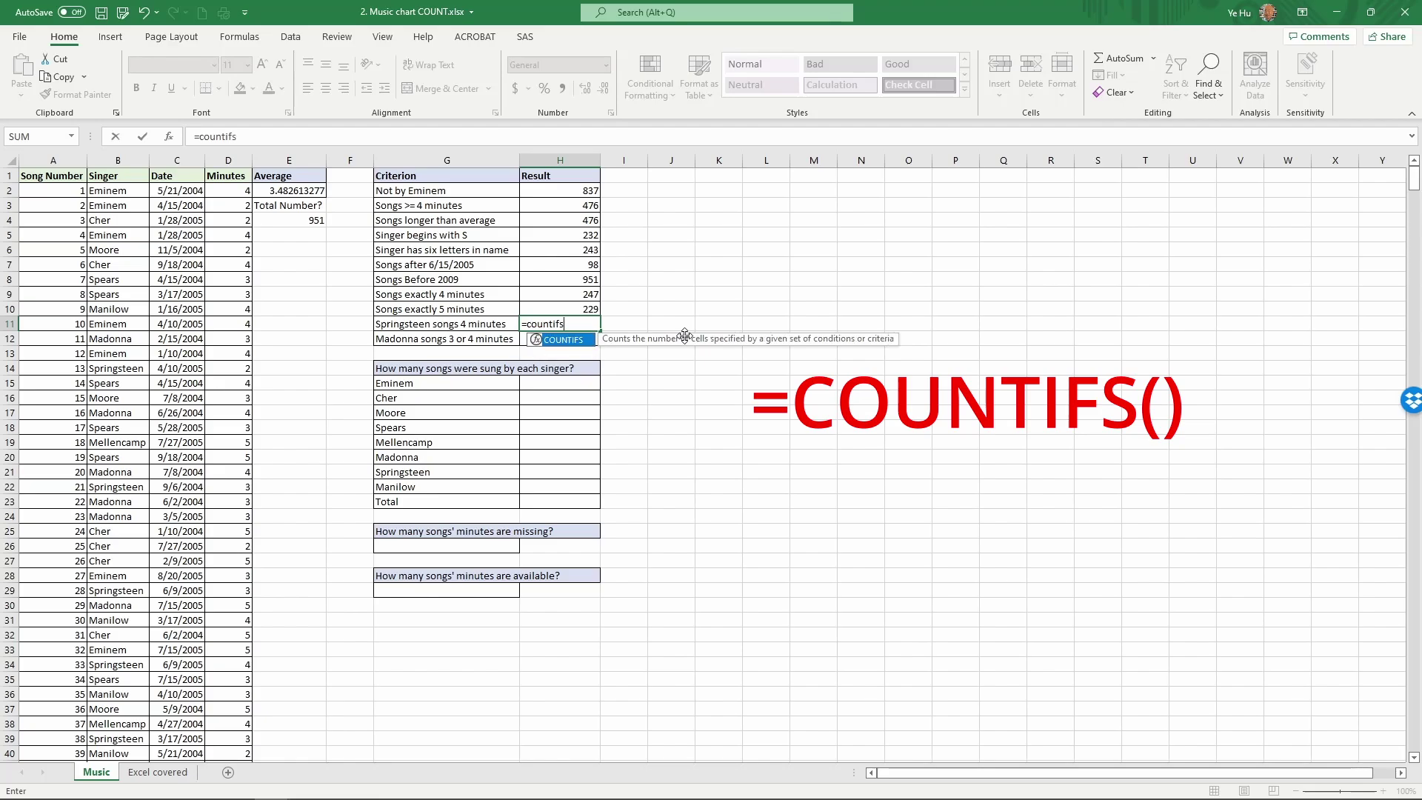
text(()
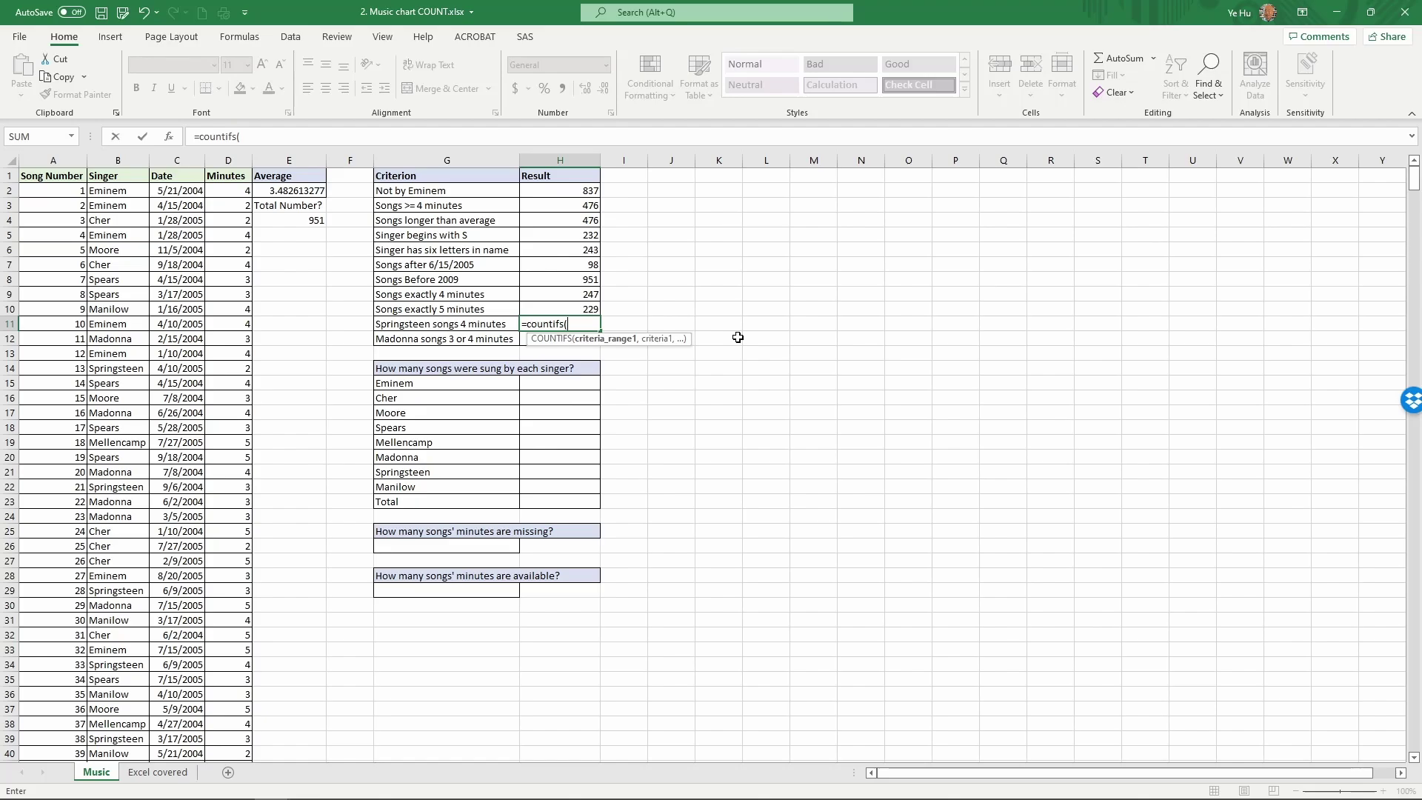
text(singer,)
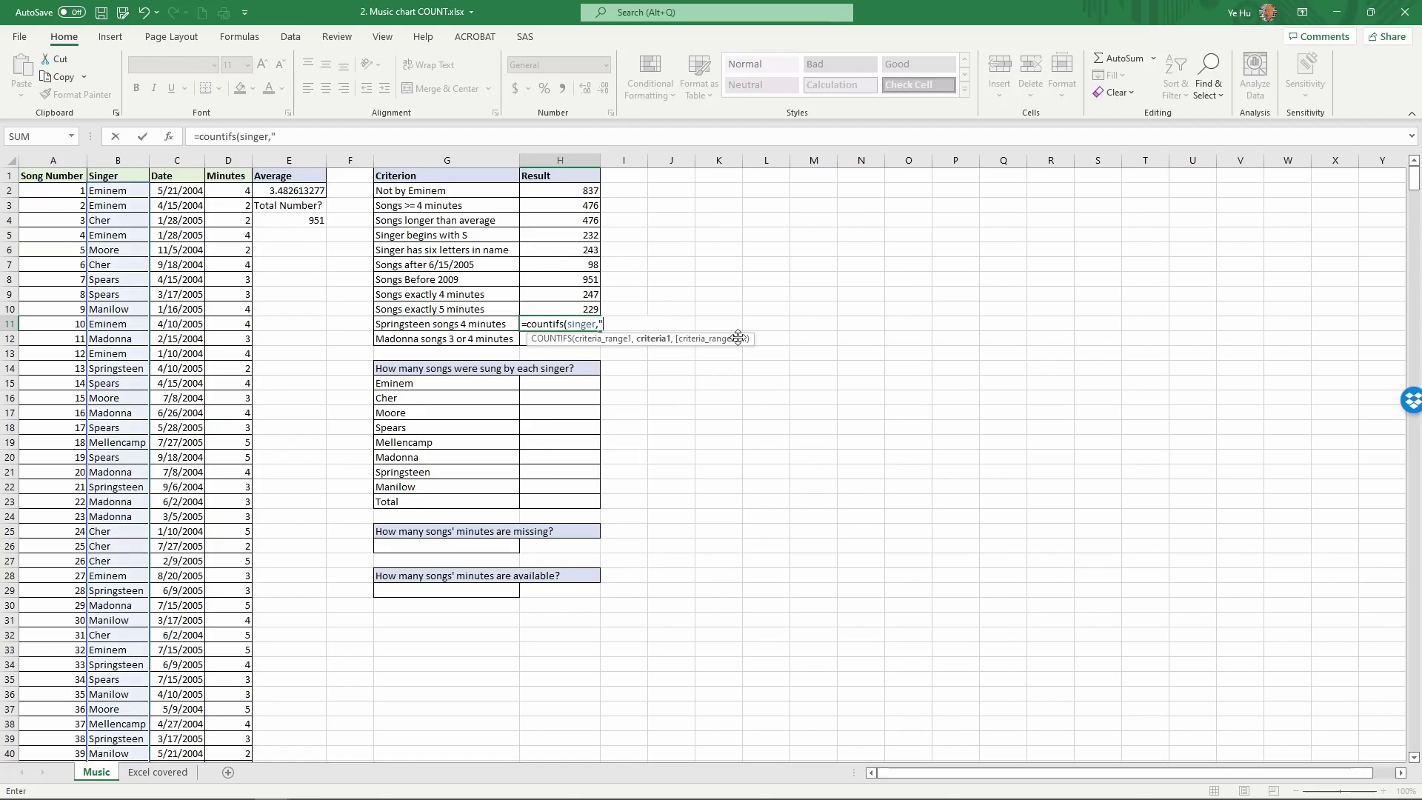
text("Springsteen",)
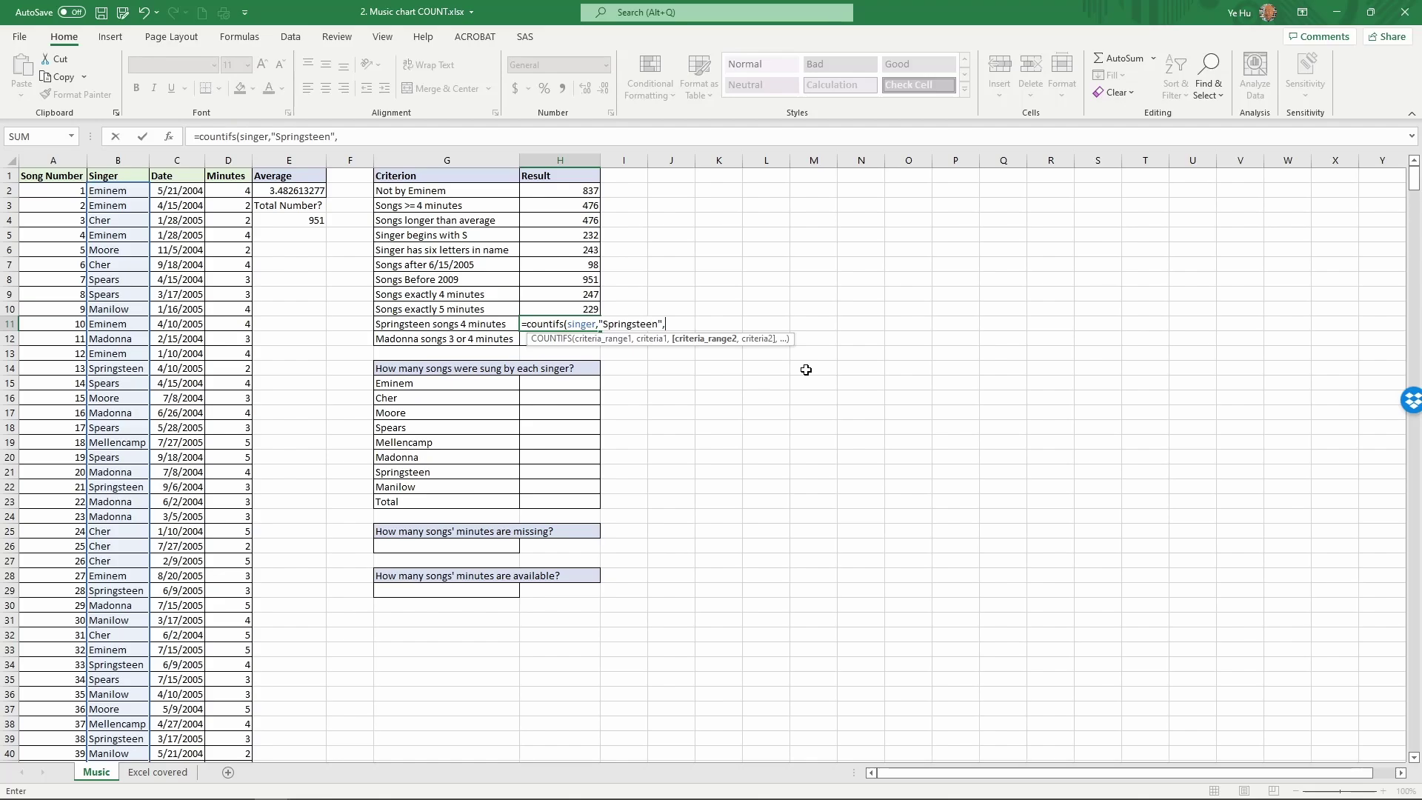
text(minut)
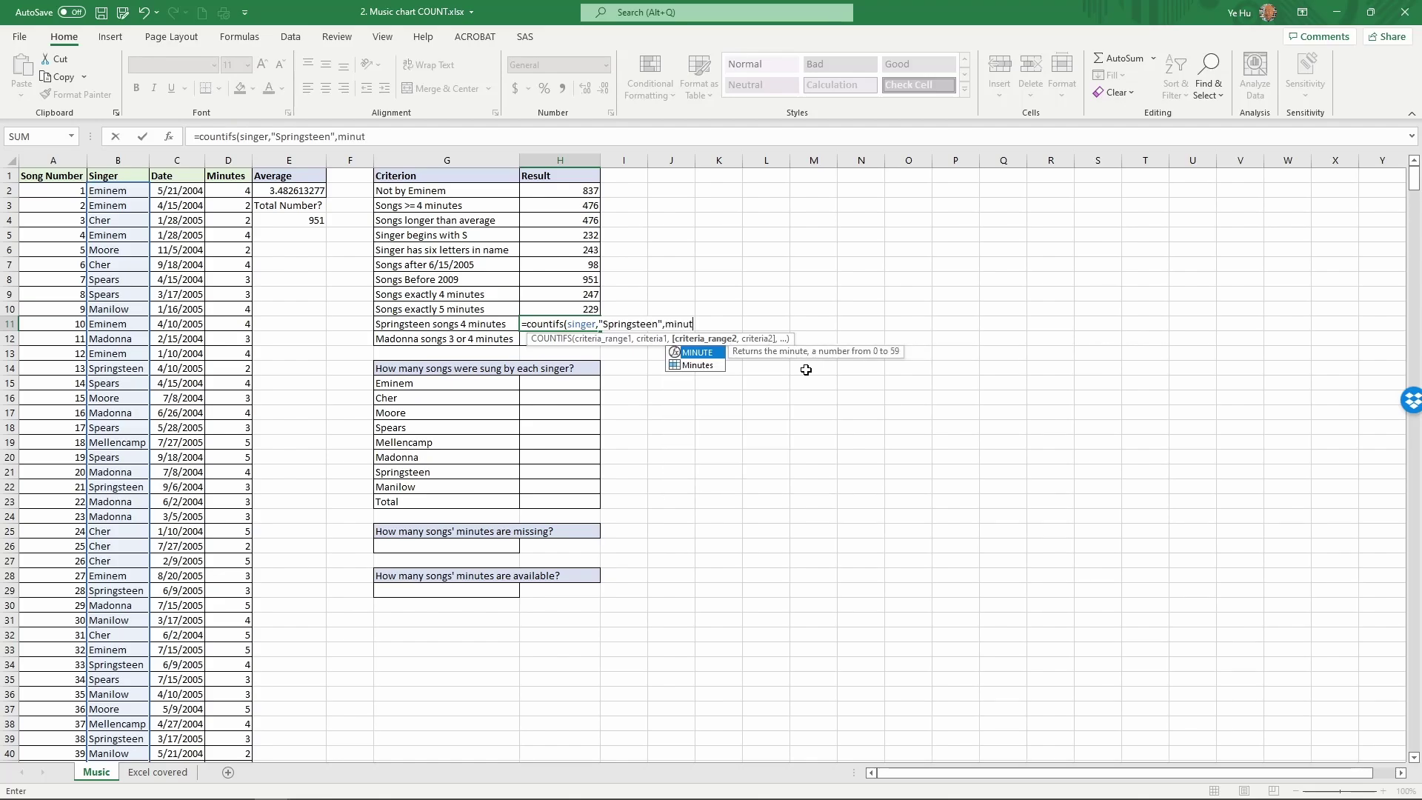
text(es)
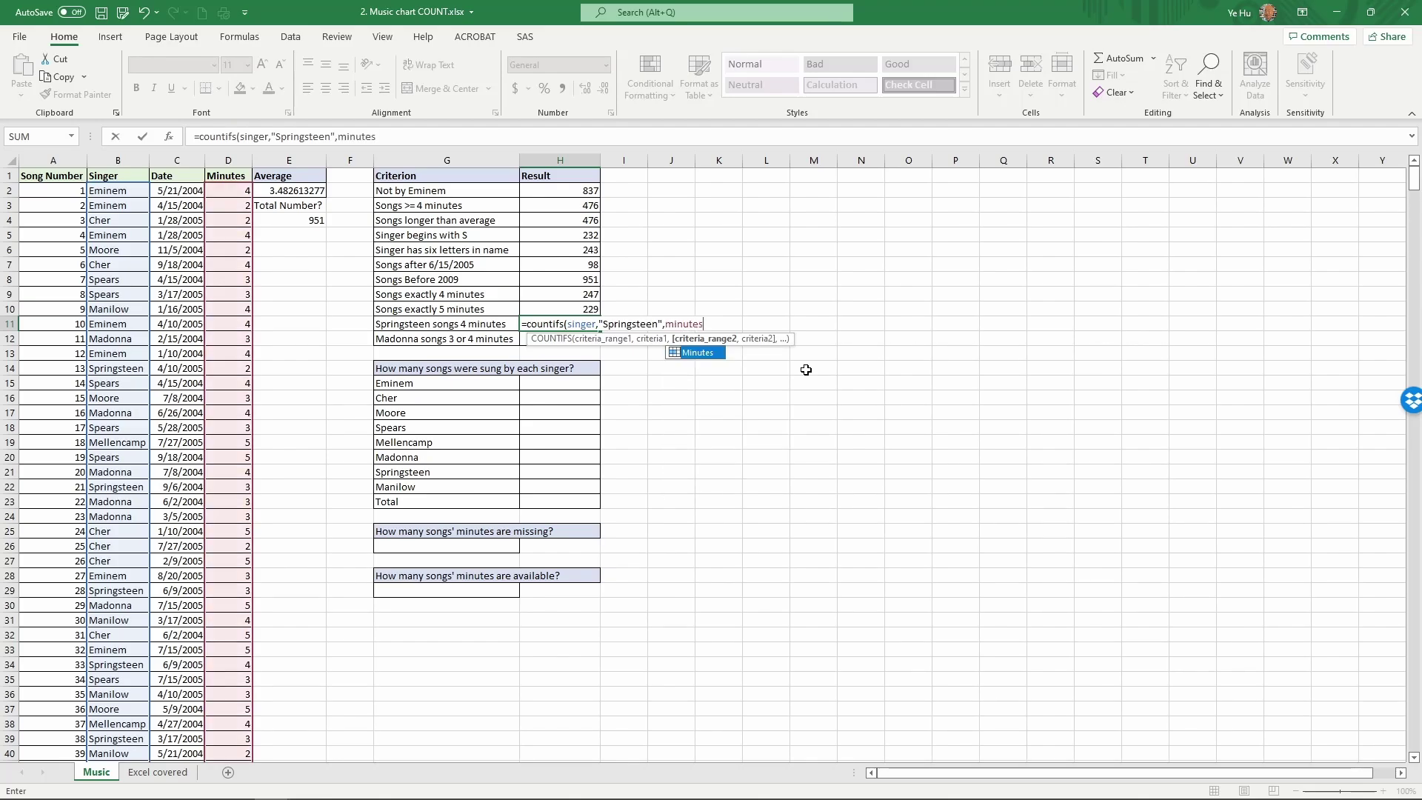
text(,)
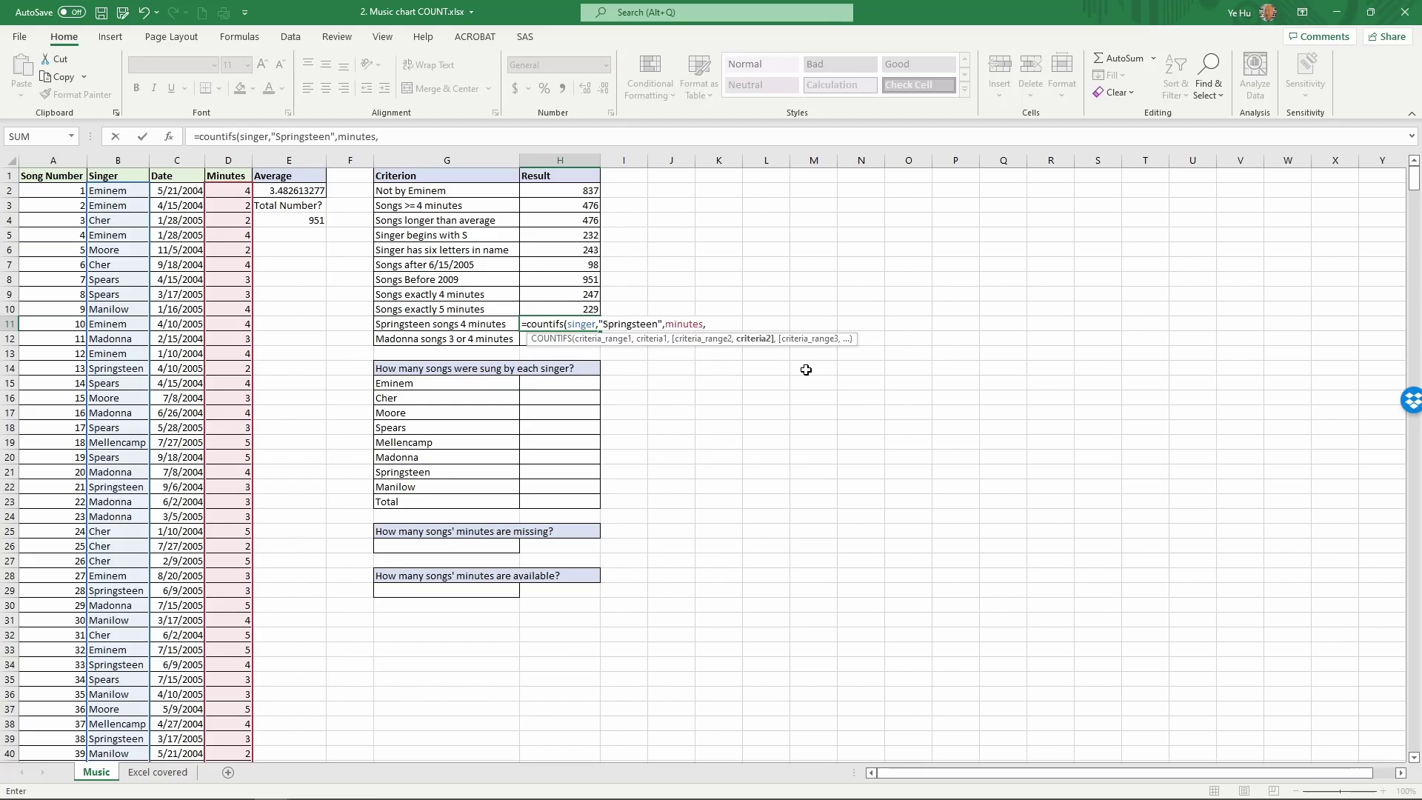
text(4))
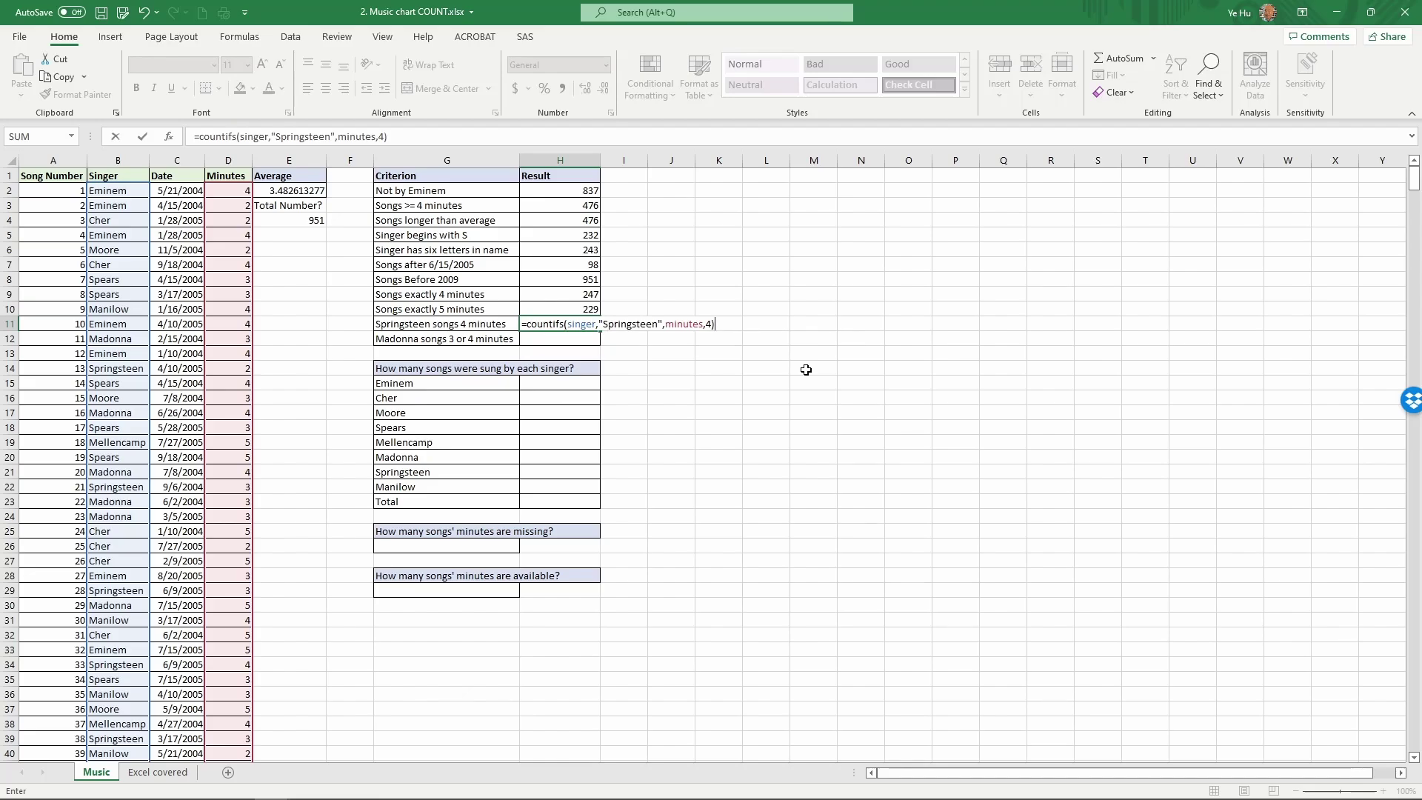
key(Return)
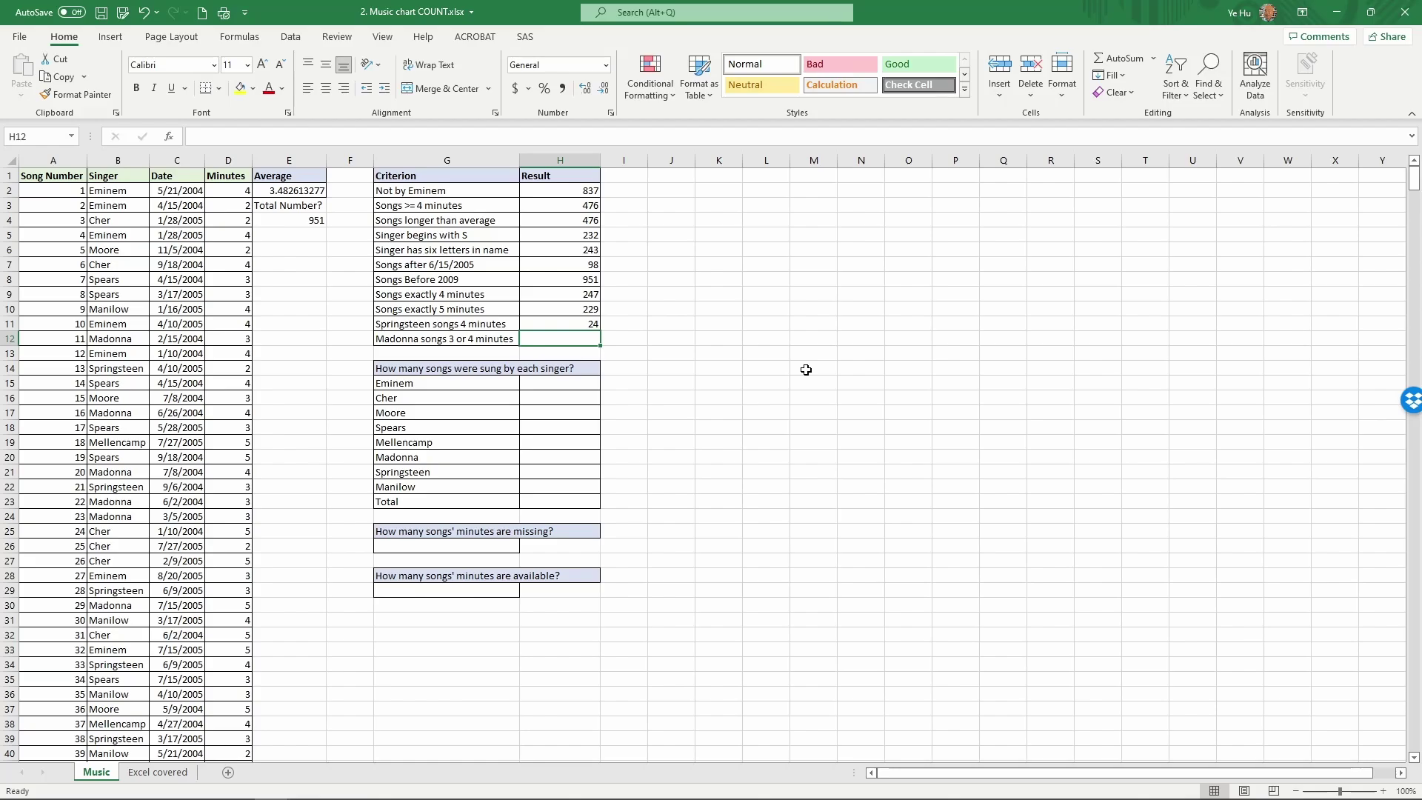
- Count Madonna's 3- or 4-minute songs in cell H12 with COUNTIFS over Singer "Madonna", Minutes ">=3" and Minutes "<=4"
text(=)
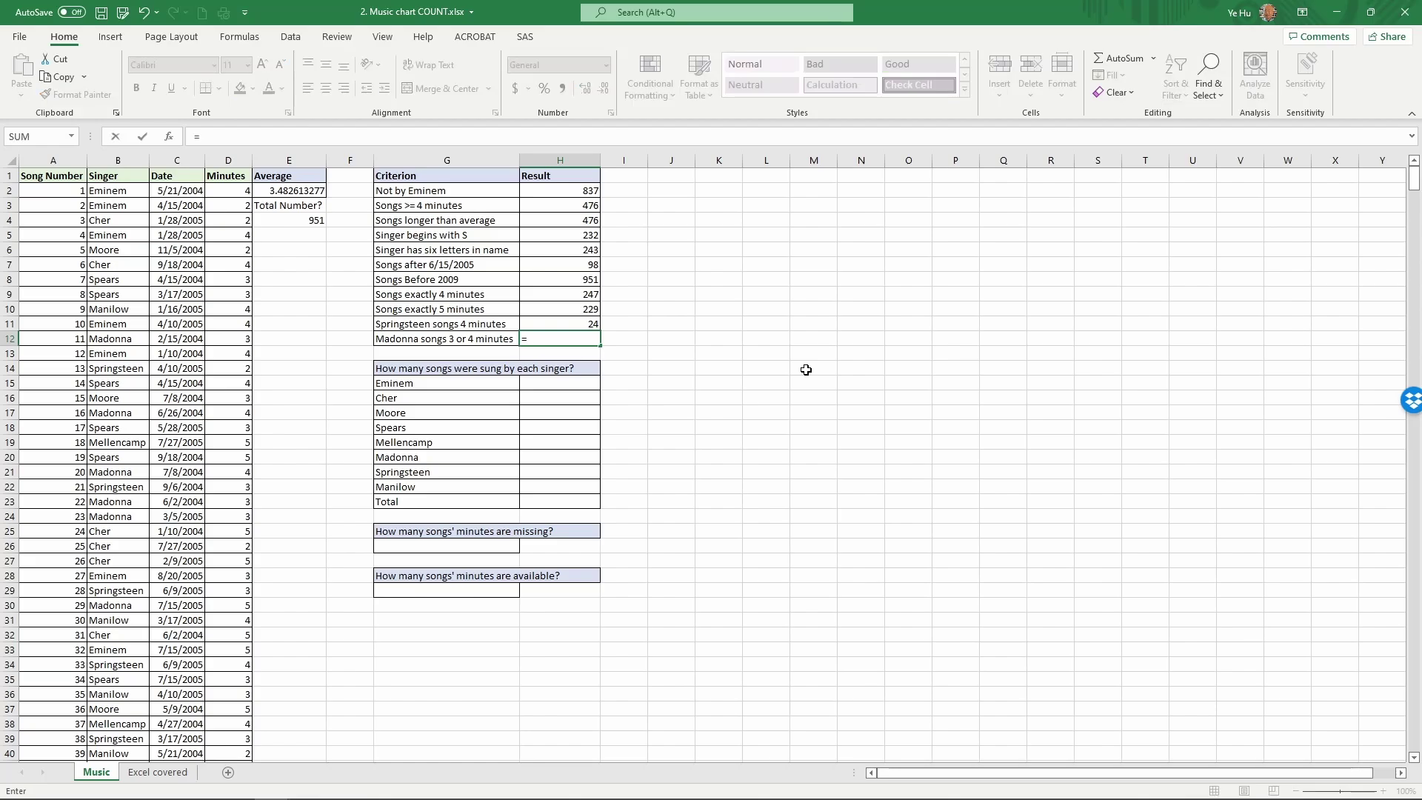
text(count)
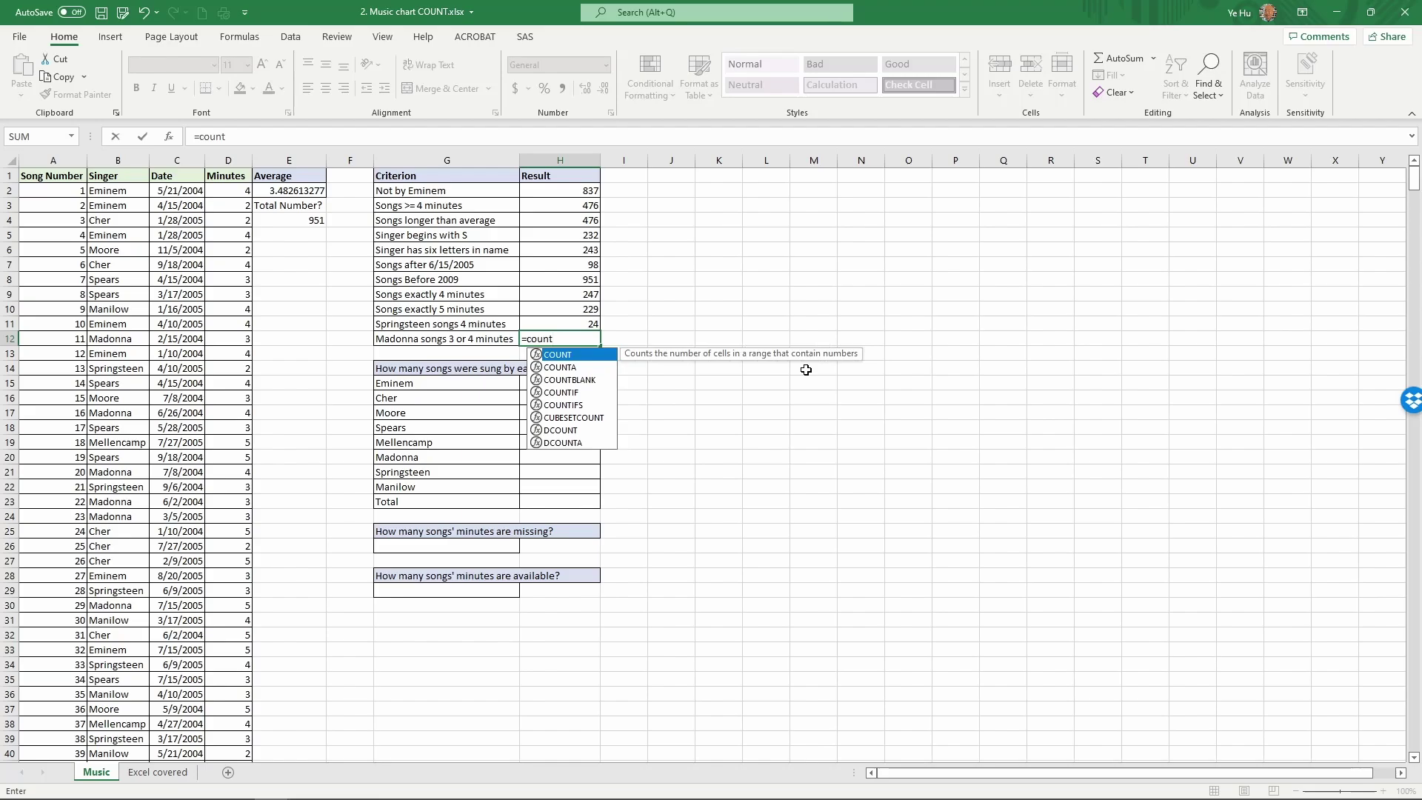
text(ifs)
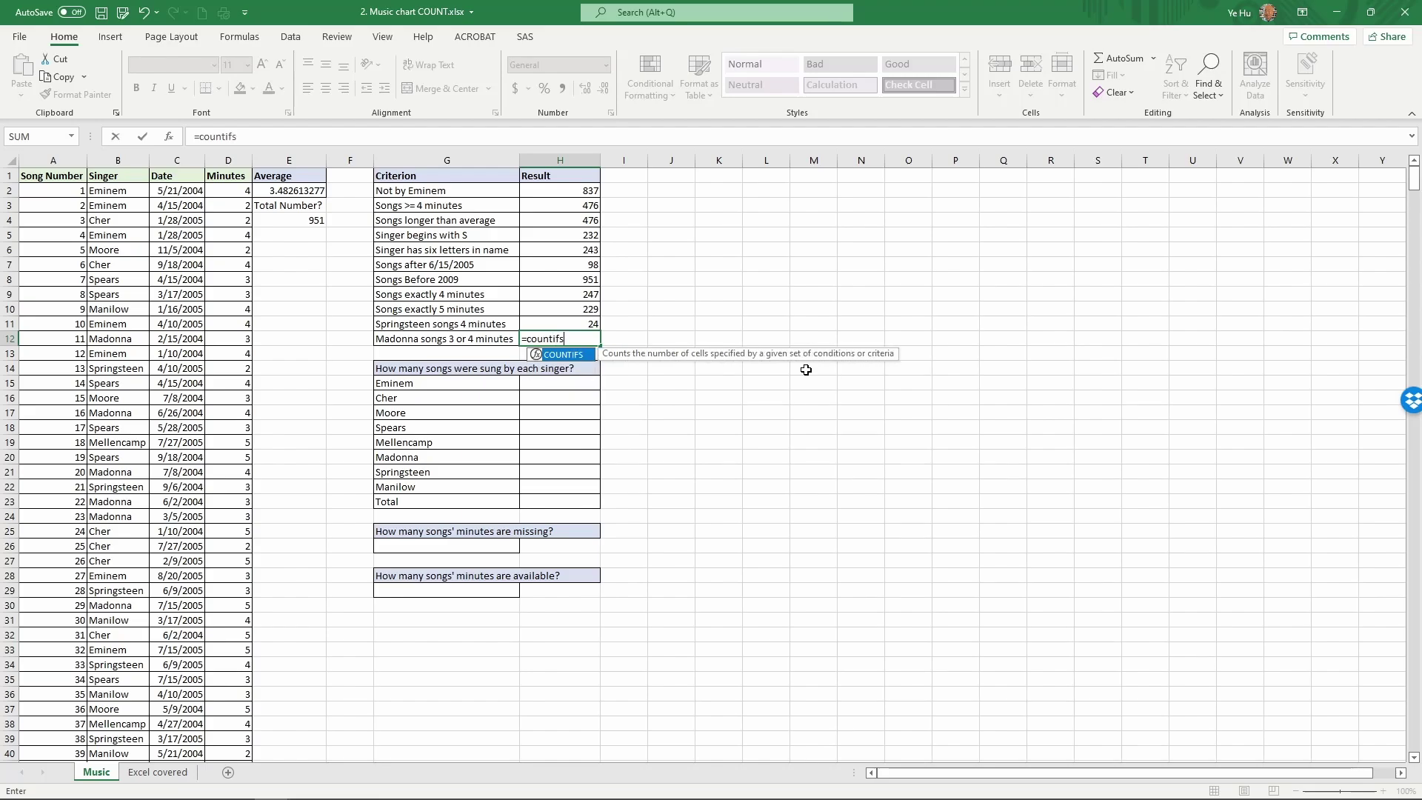
text(()
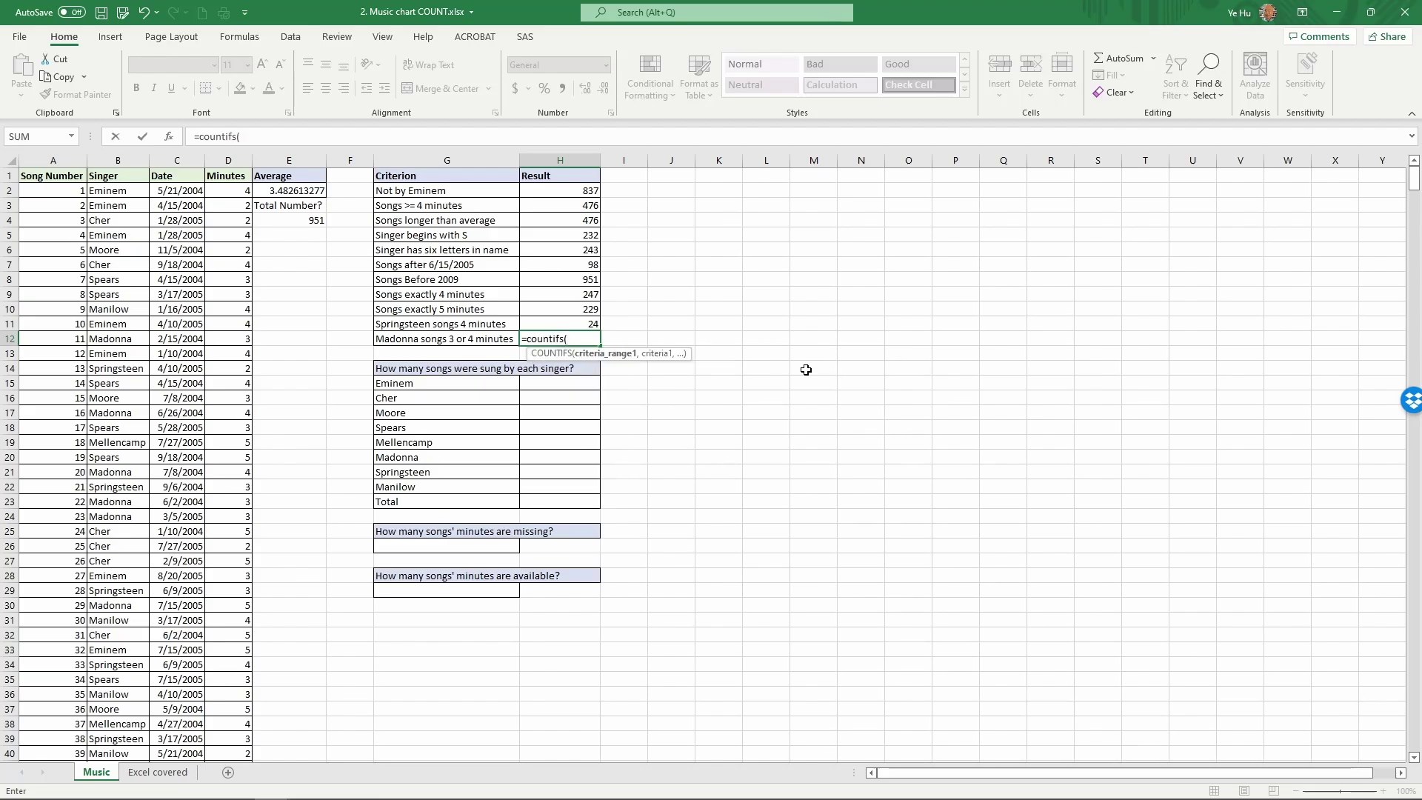
text(singer,)
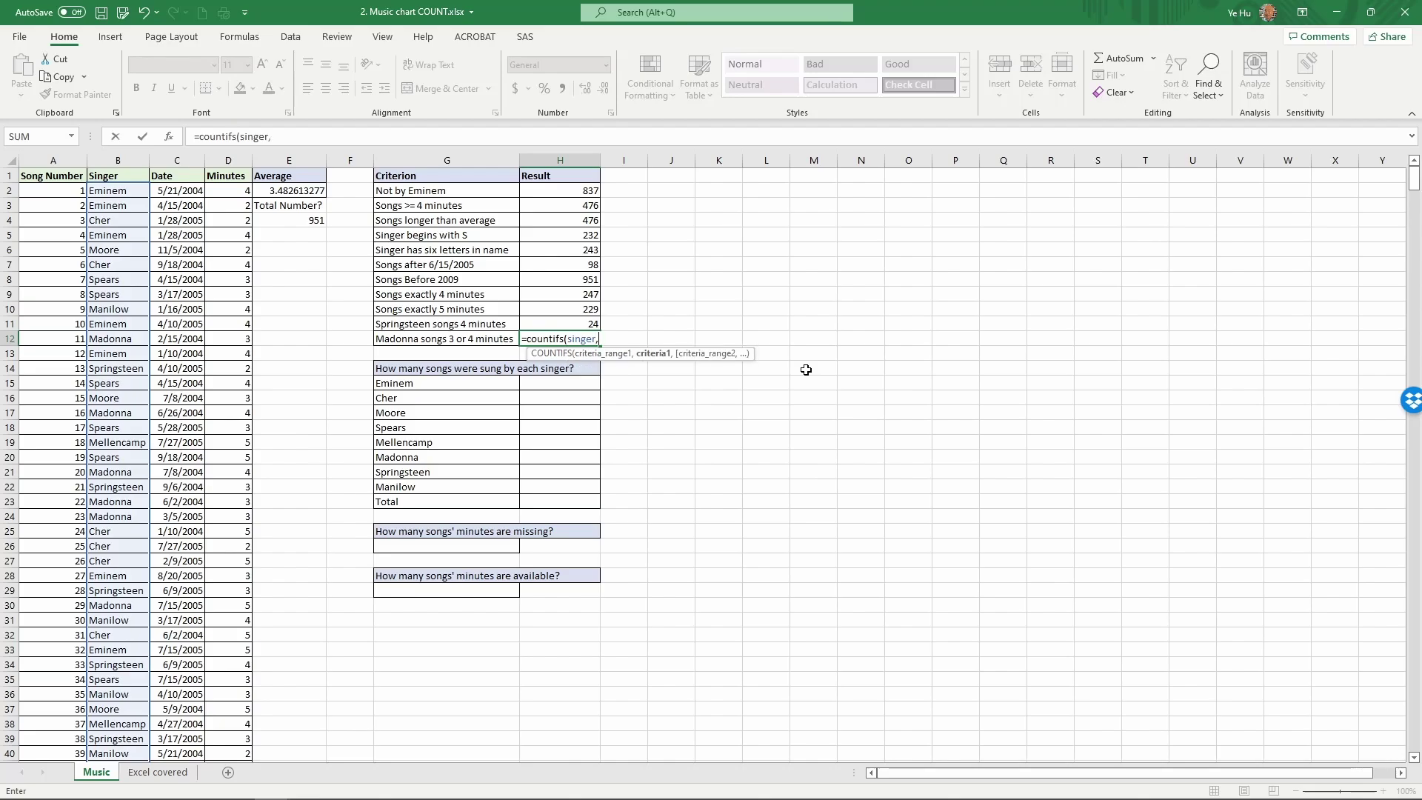
text("Madonna",)
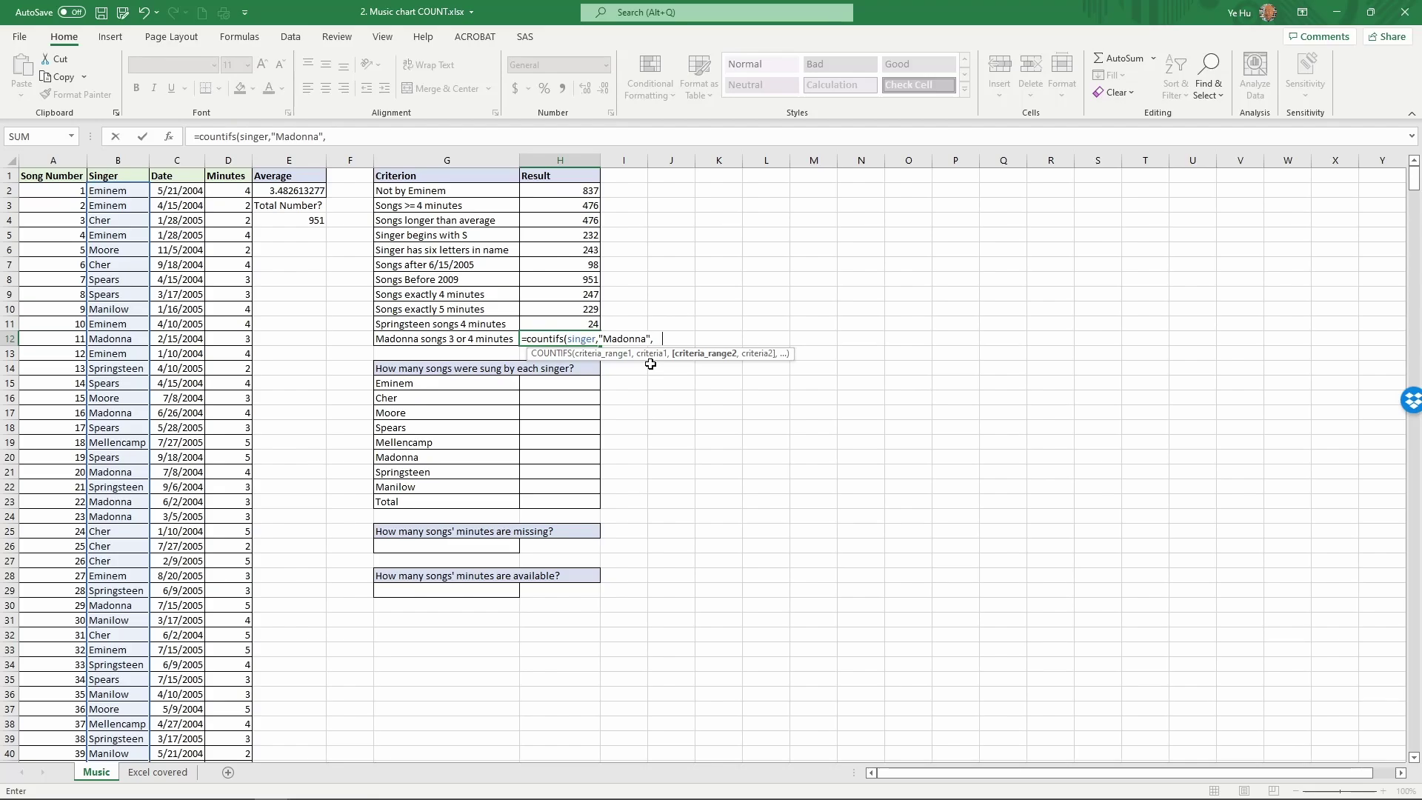
text(minutes)
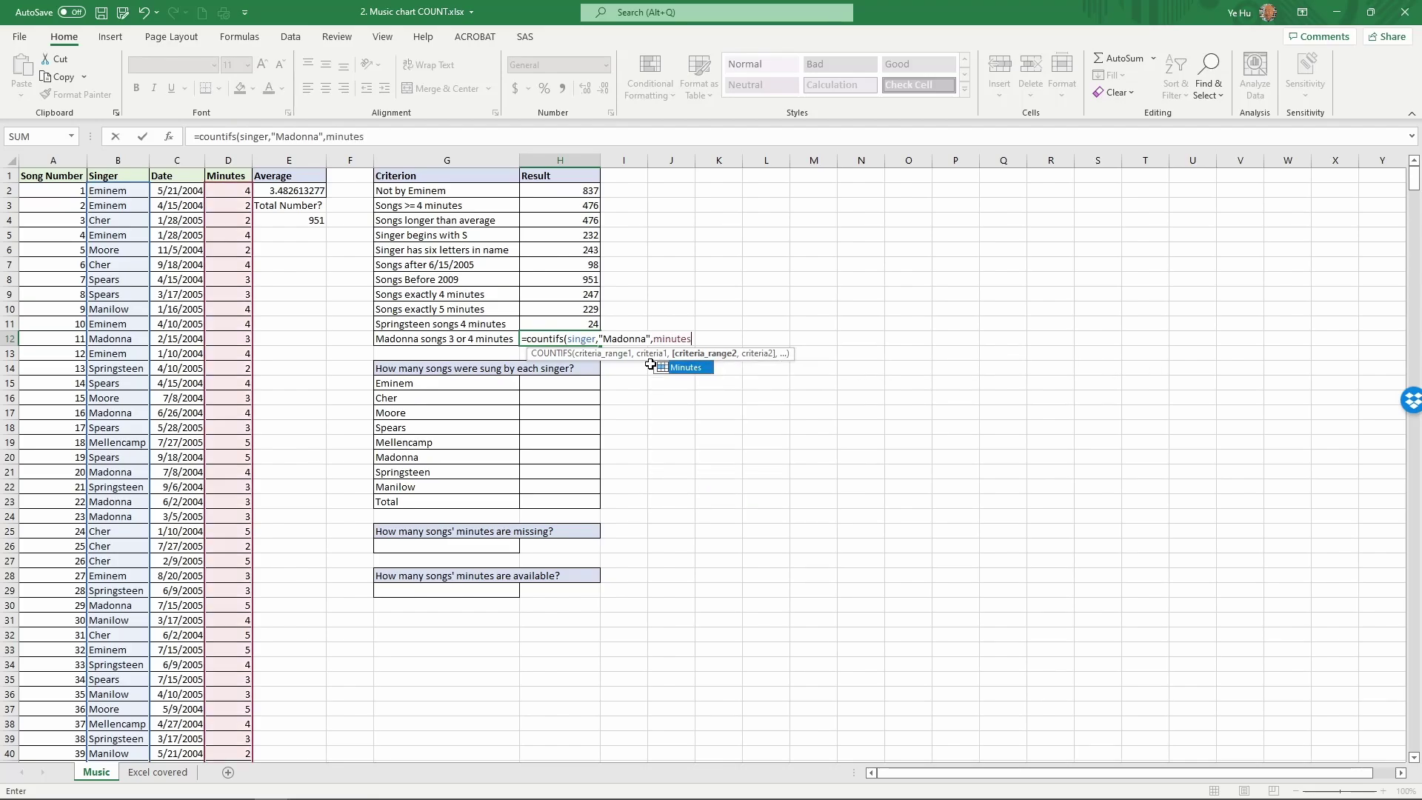
text(,")
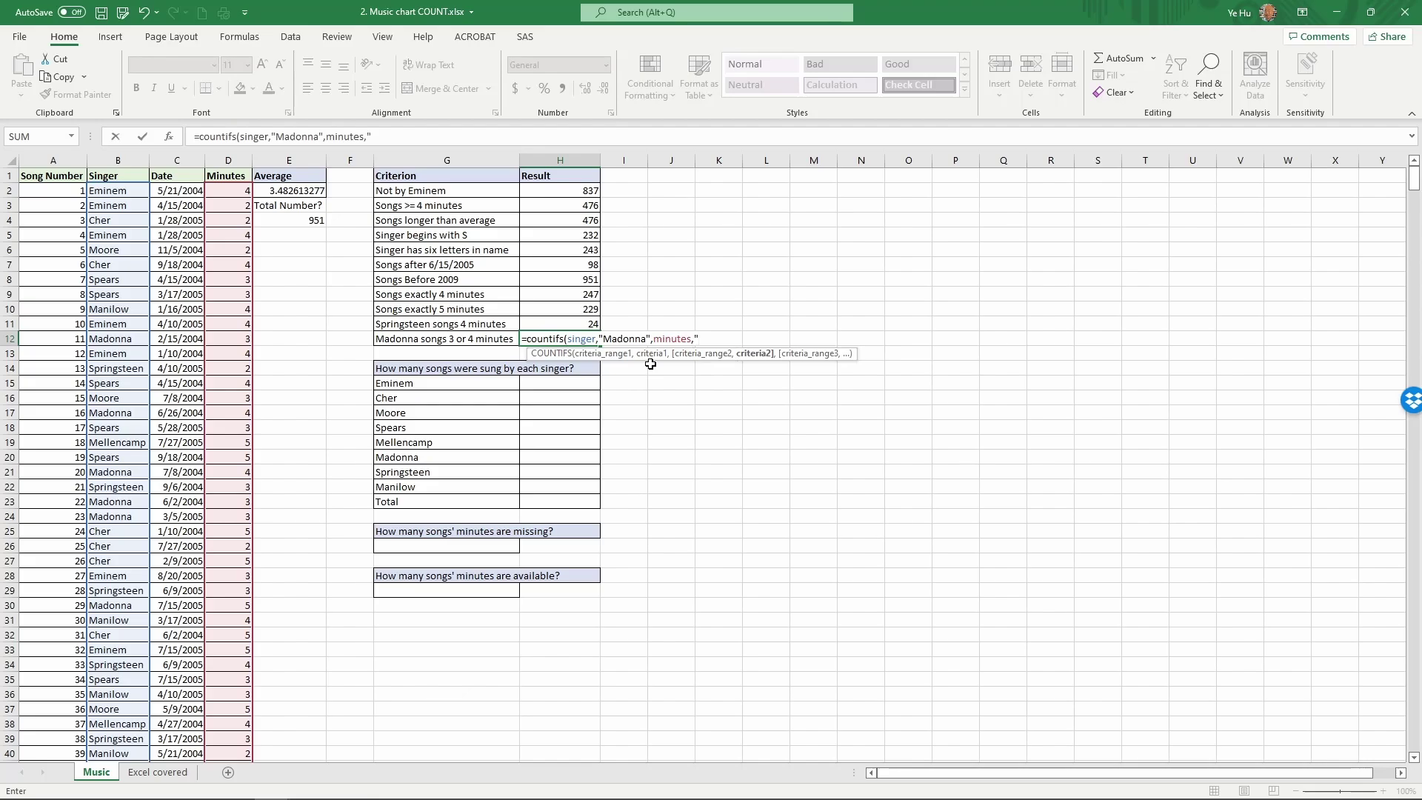
text(>=3",minutes)
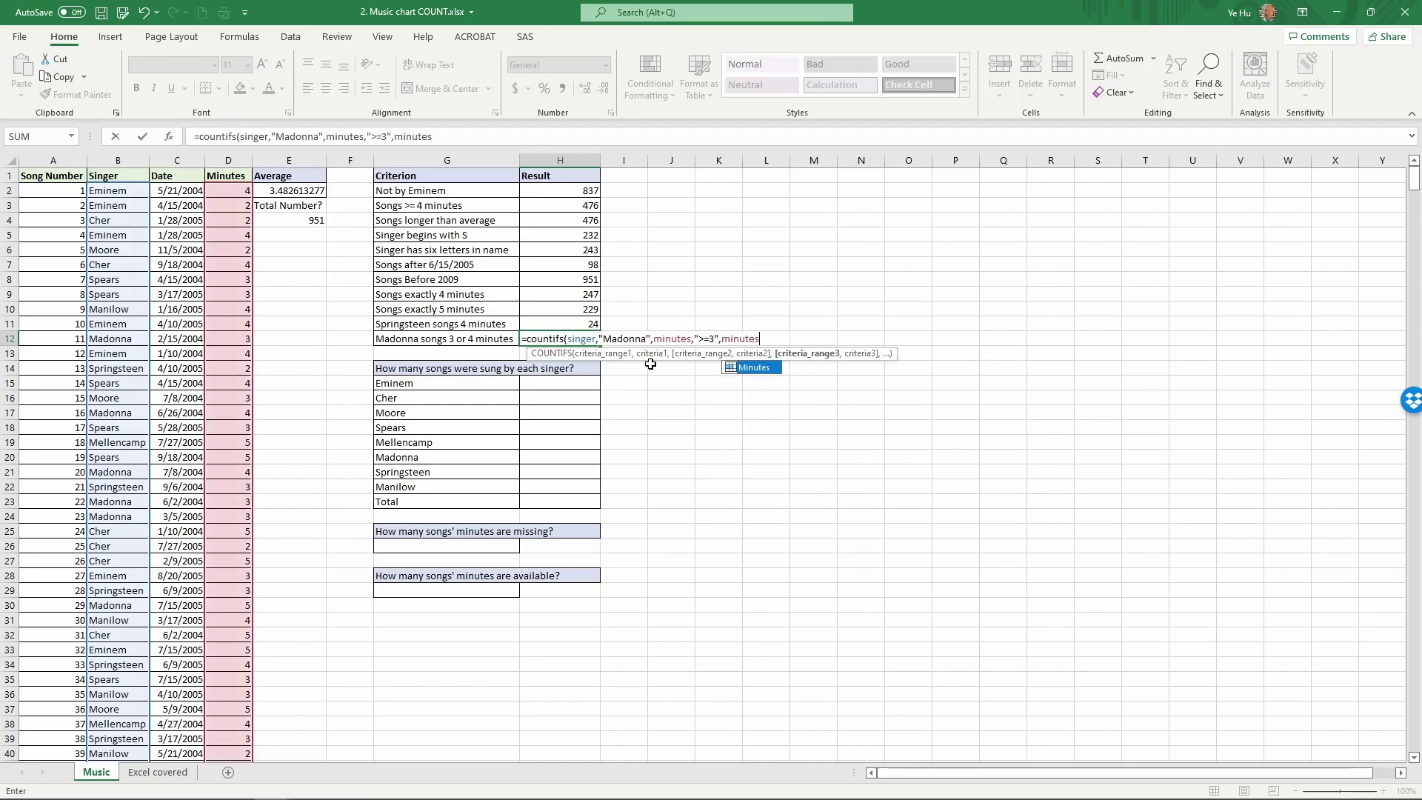
text(,)
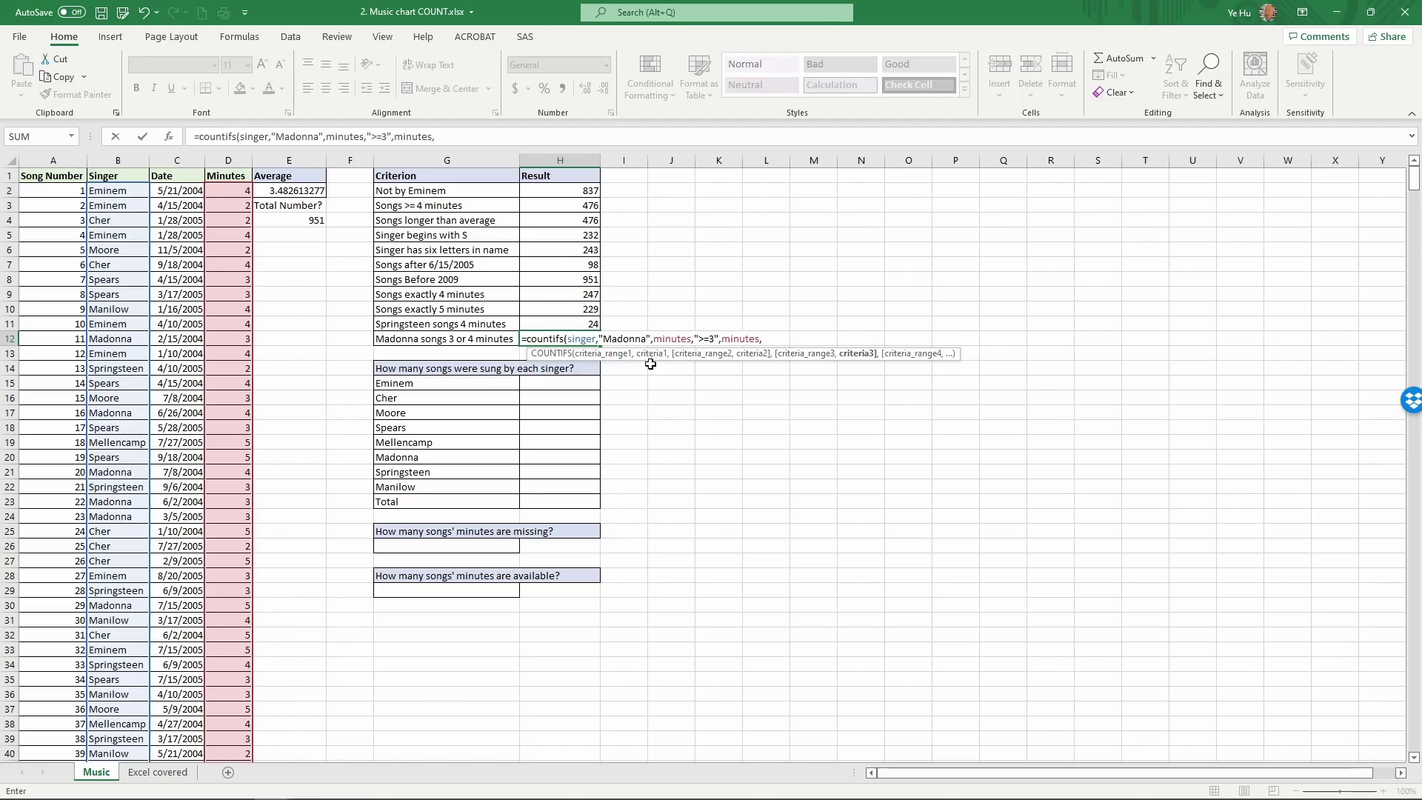
text("<=4"))
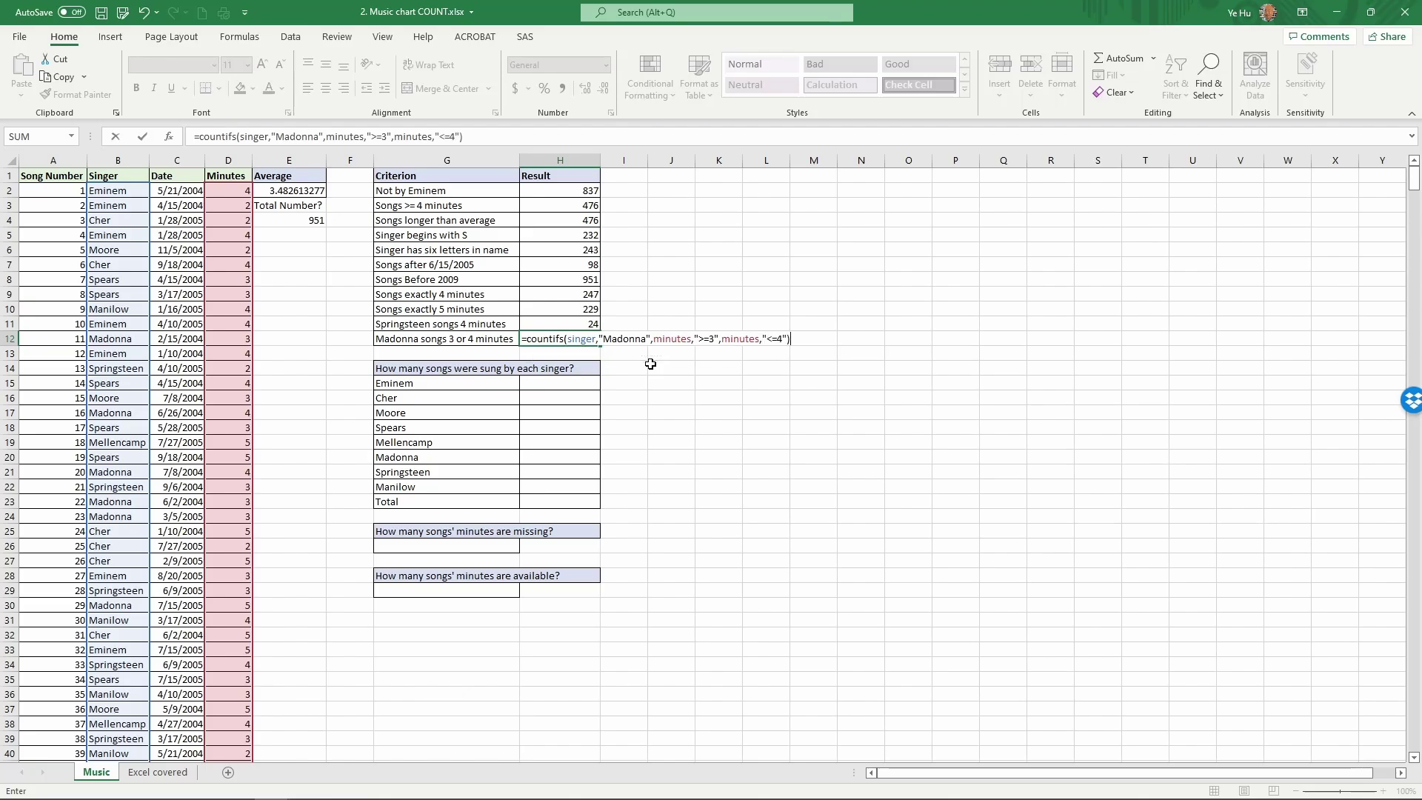
key(Return)
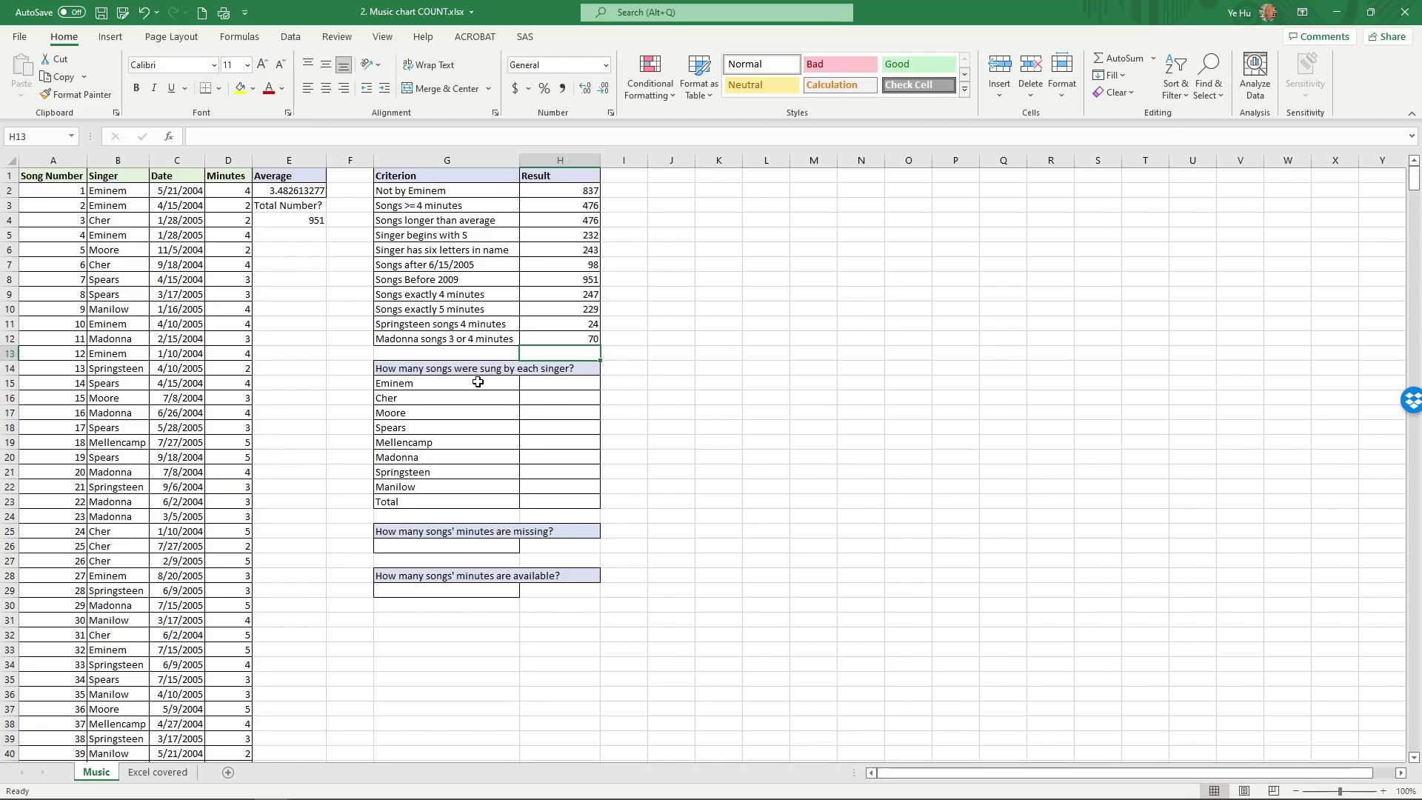
- Count each singer's songs in H15:H22 with COUNTIF over the named range Singer, using the adjacent name starting at G15 as criterion
click(438, 371)
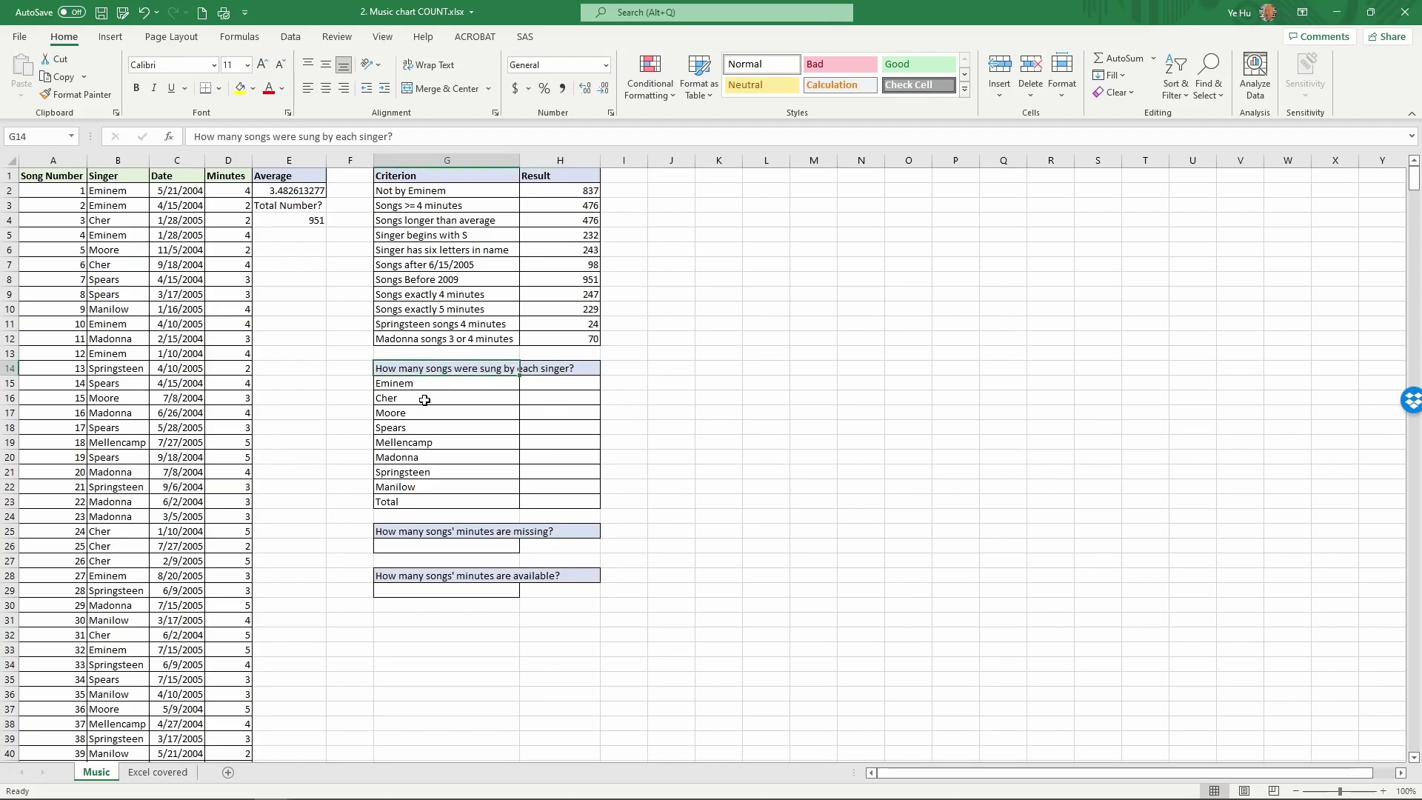
drag(419, 362, 555, 488)
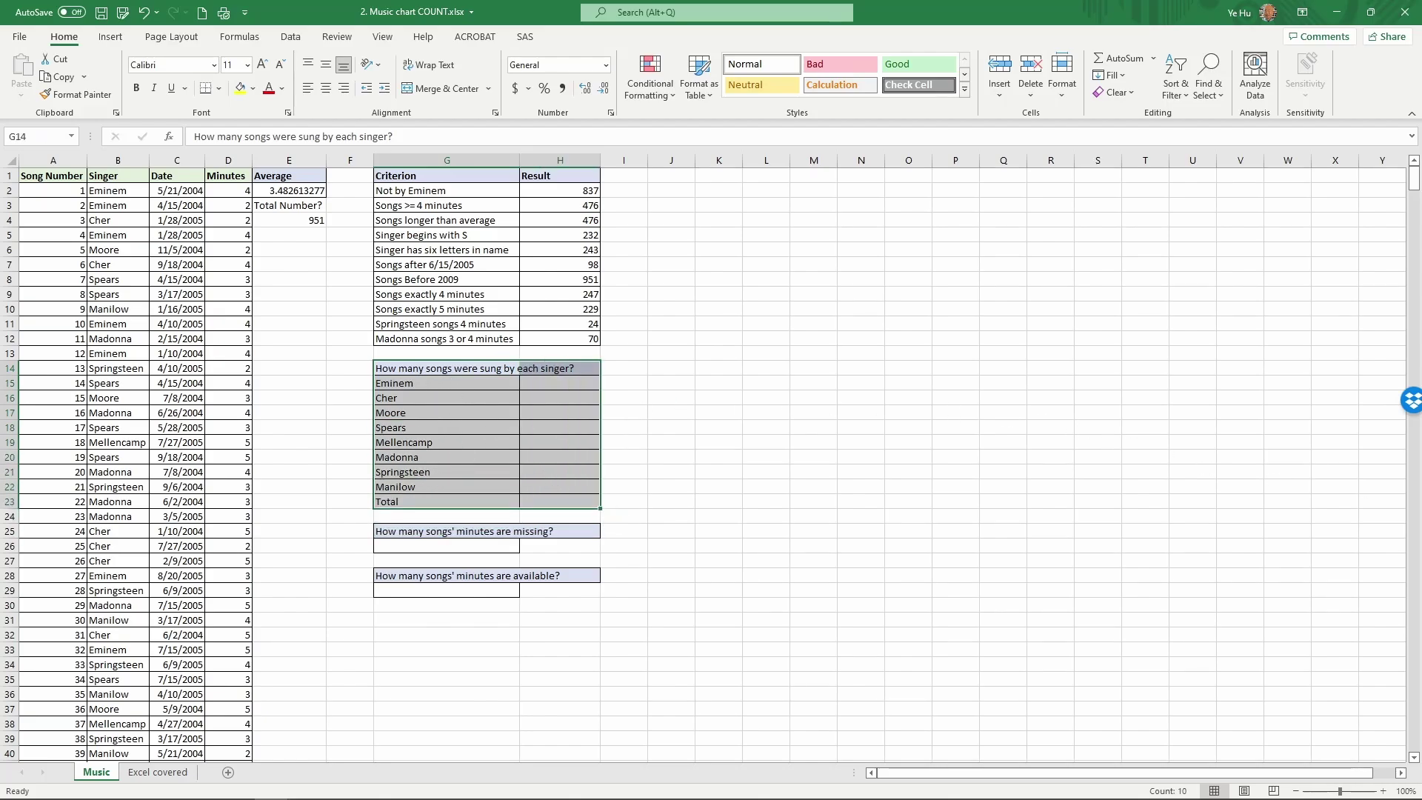
key(Down)
key(Right)
text(=)
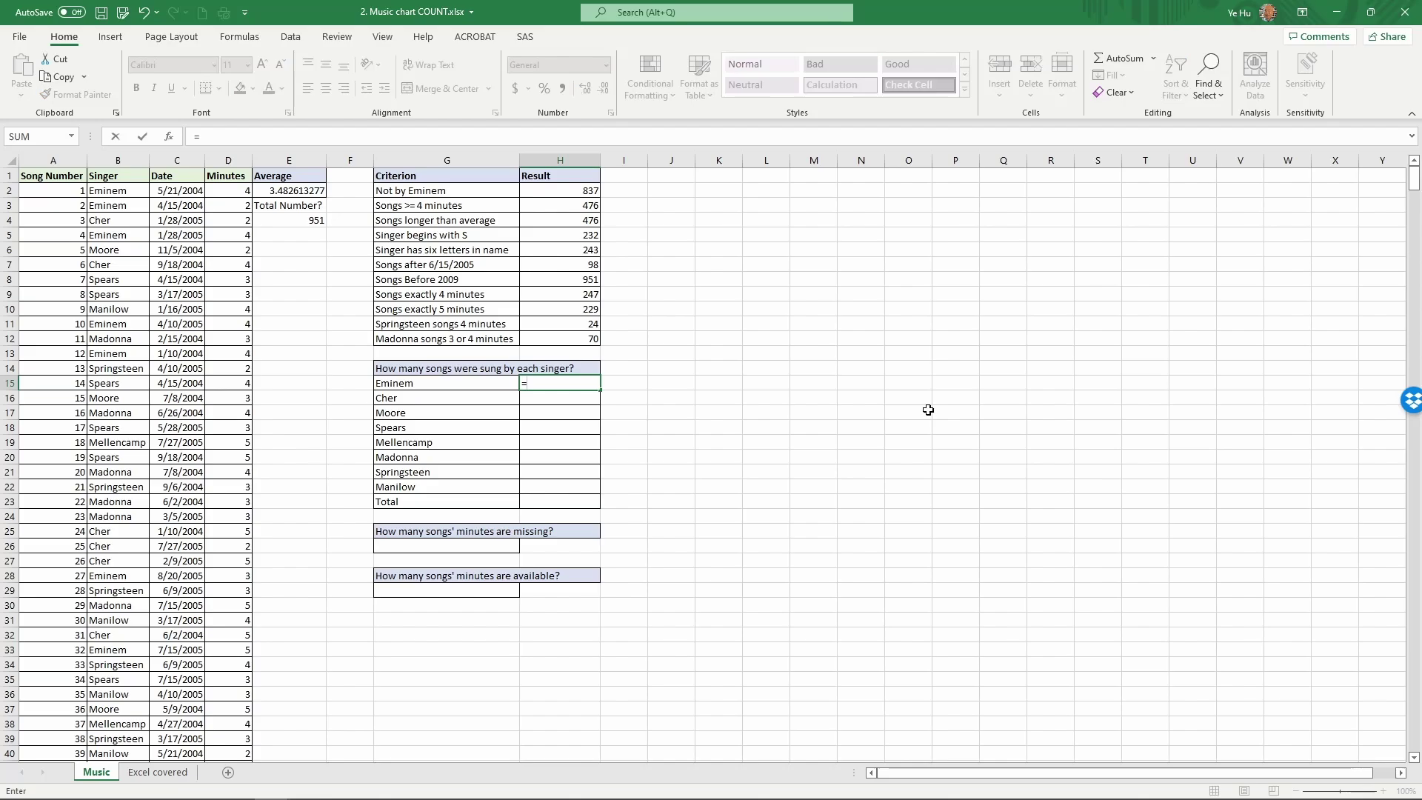
text(countif)
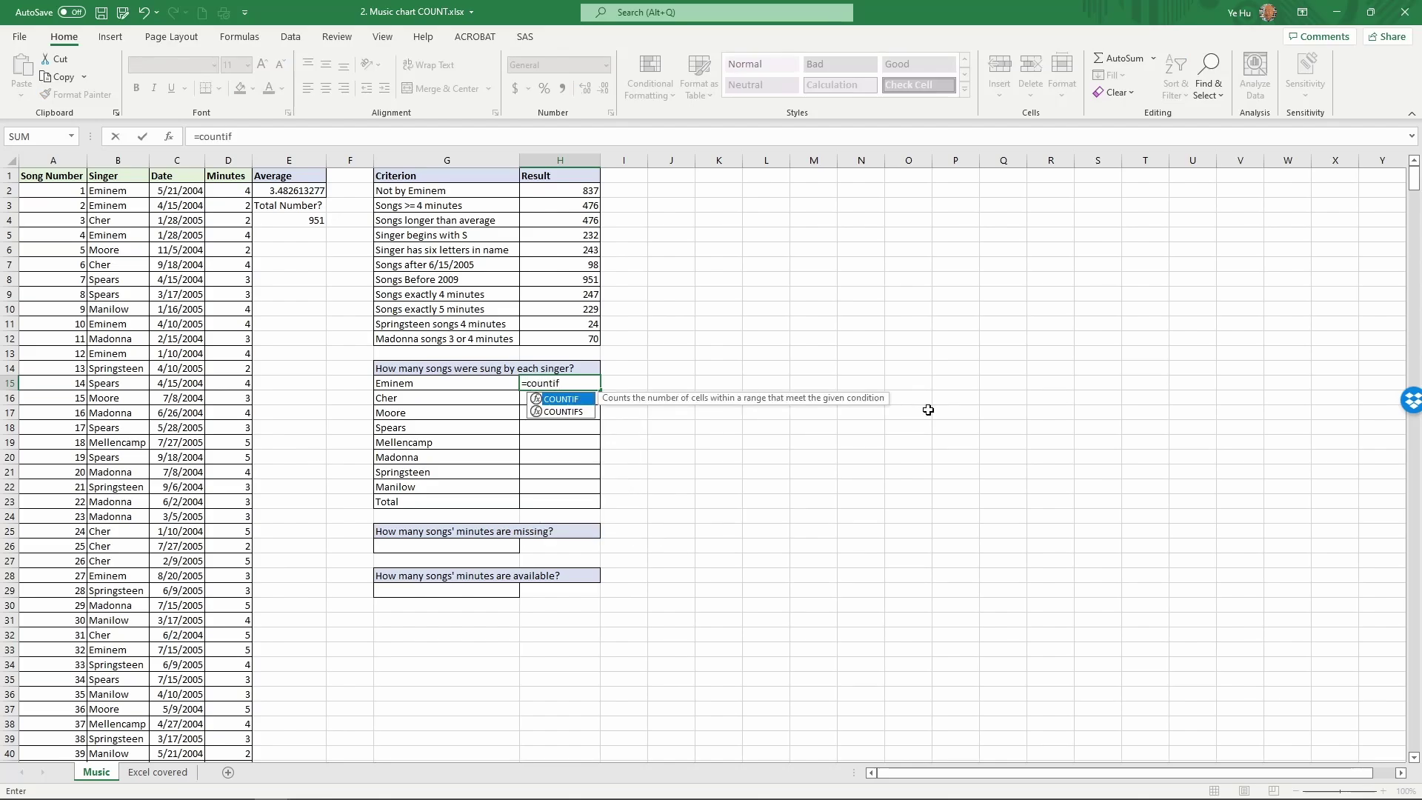
text(()
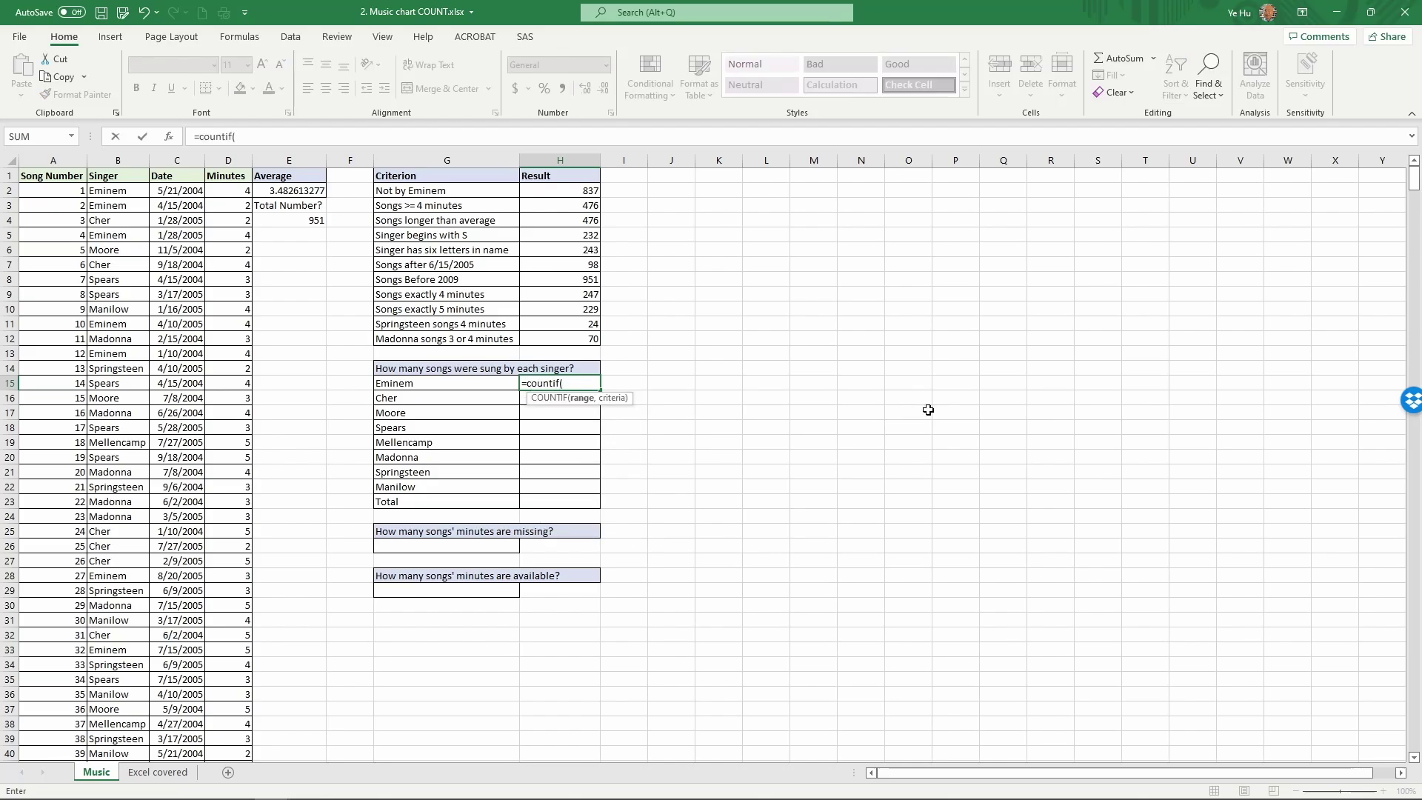
text(singer,)
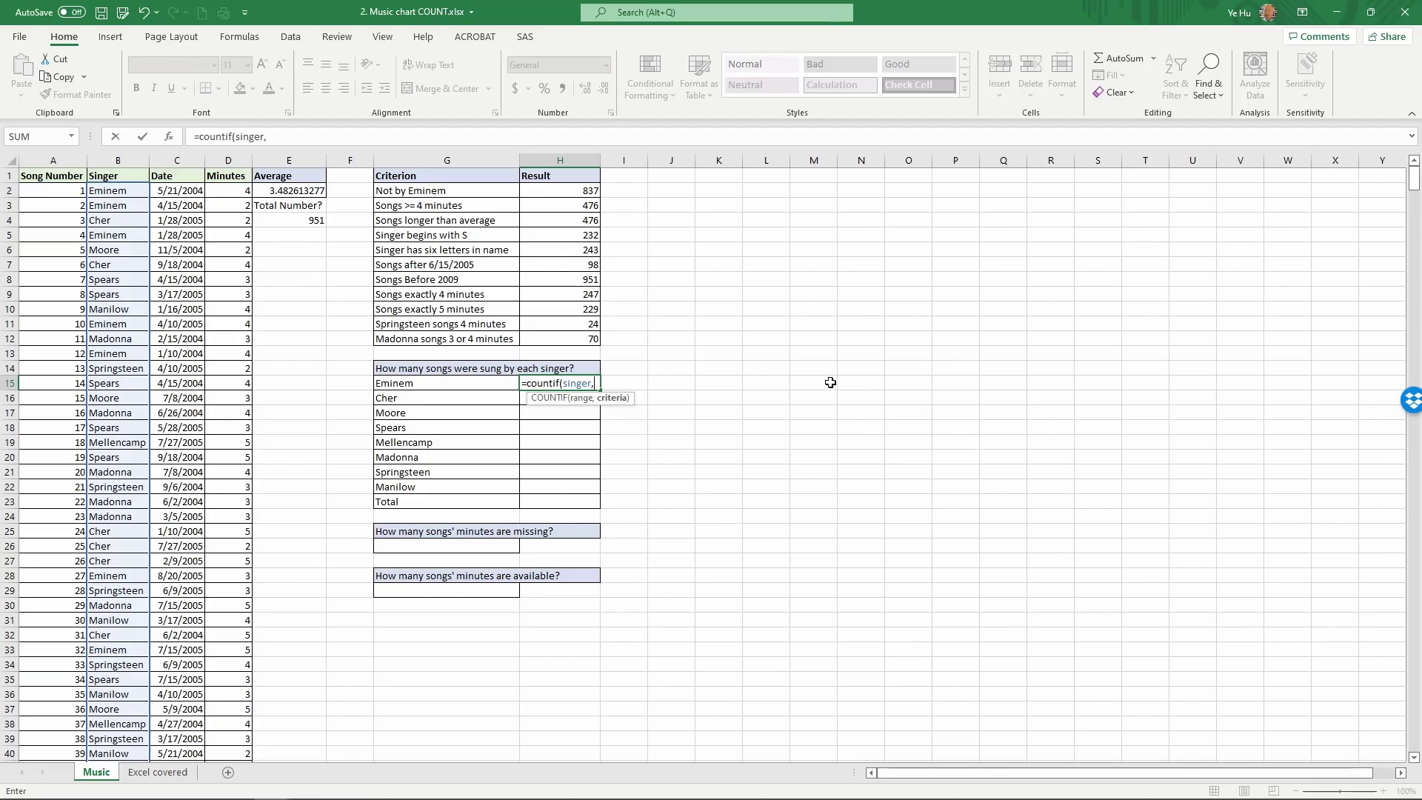
click(457, 386)
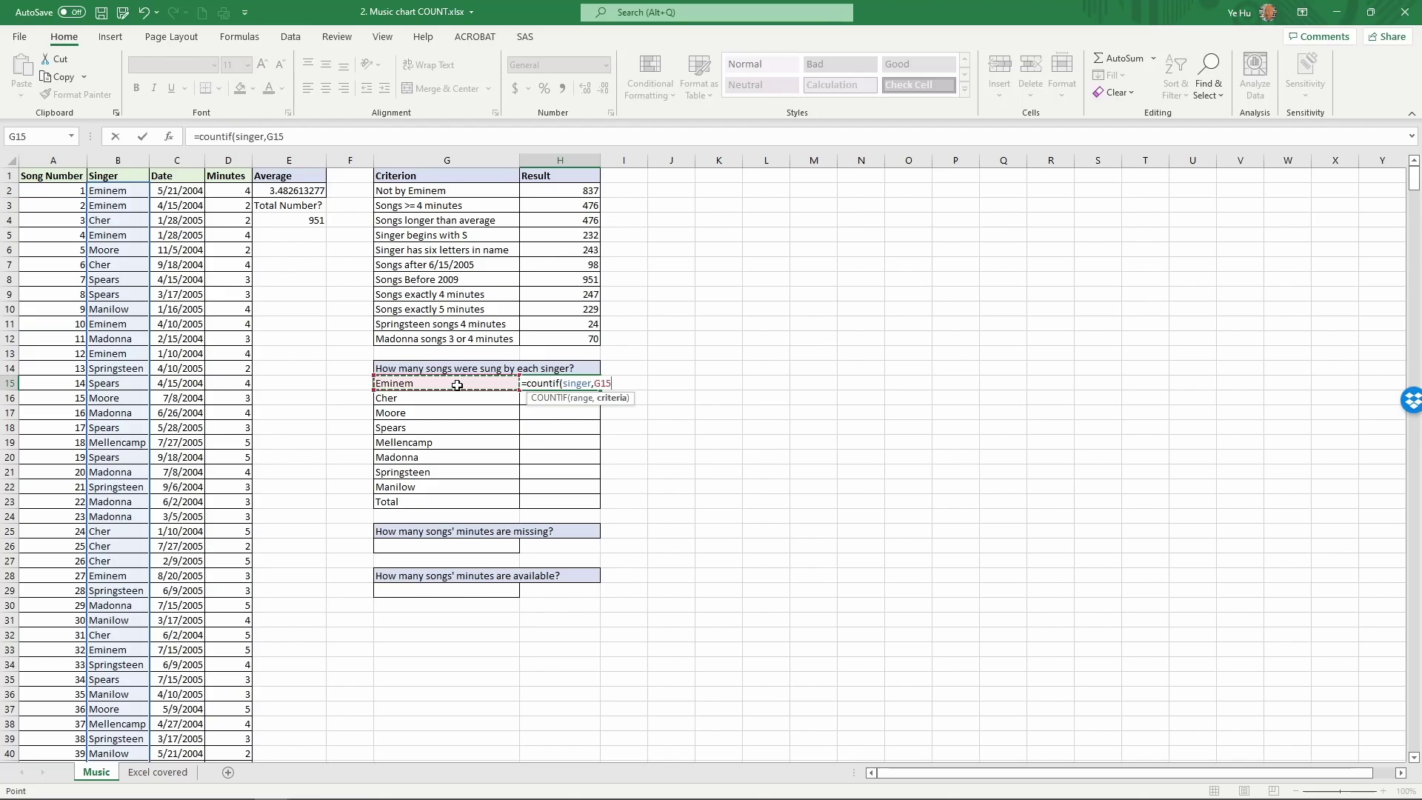
text())
key(Return)
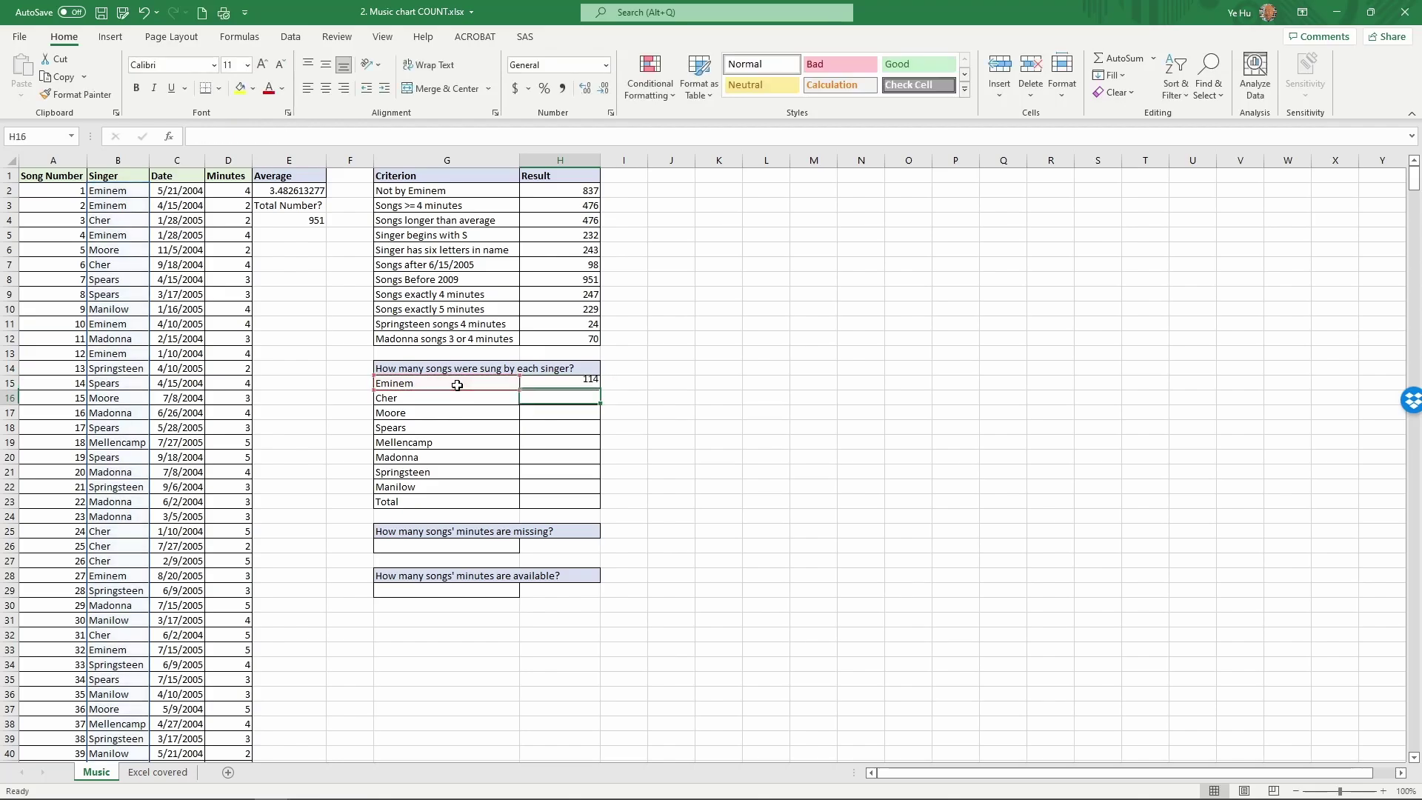
click(589, 383)
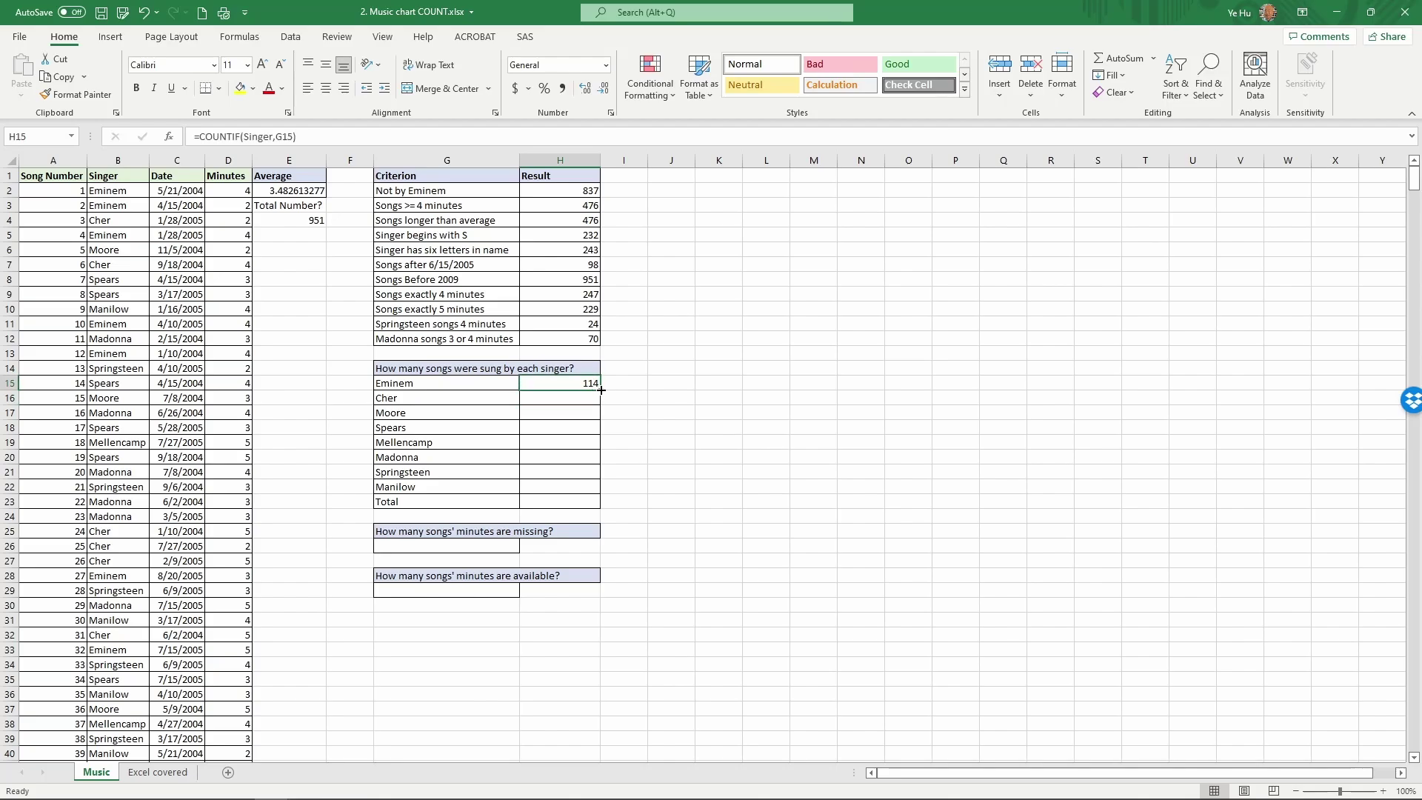
drag(603, 385, 600, 493)
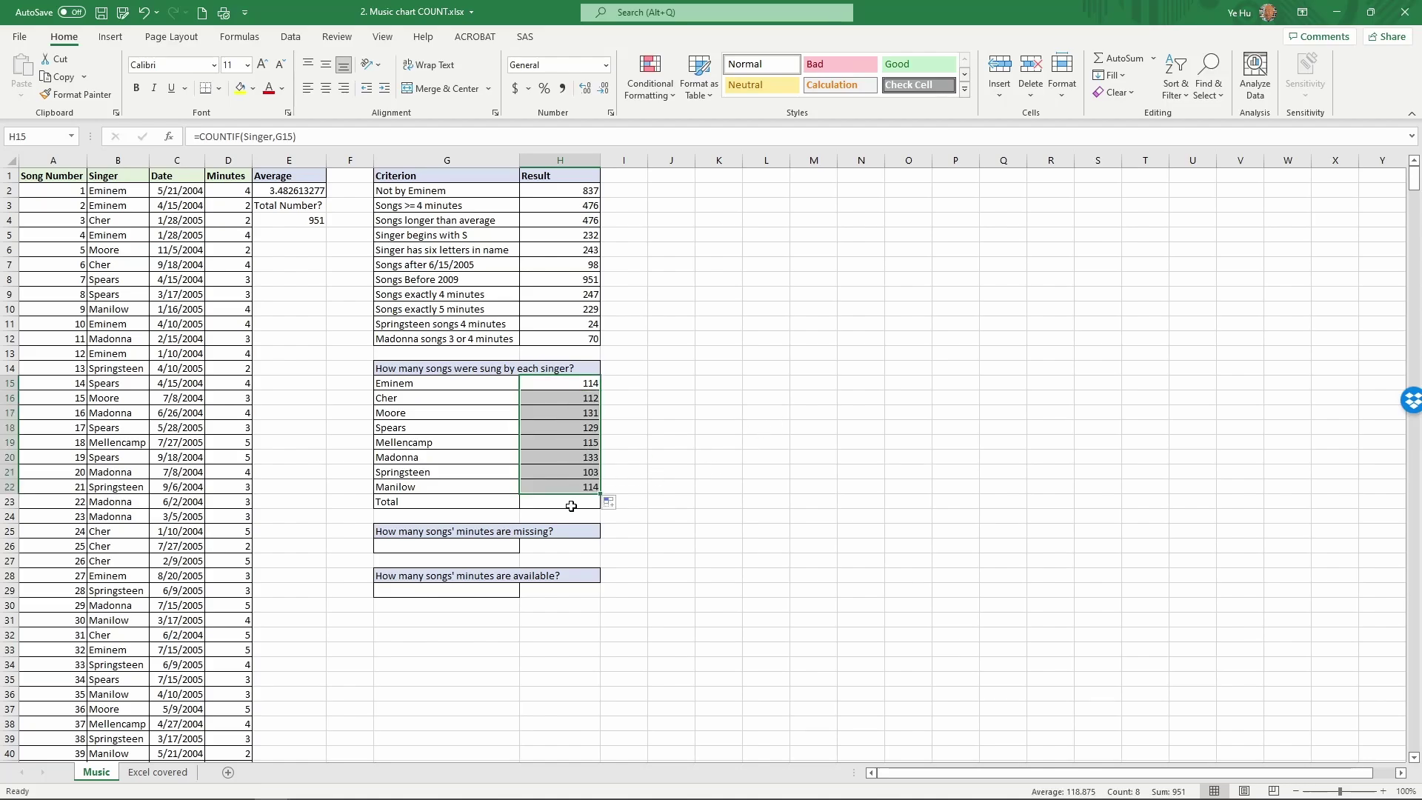
- Total the per-singer song counts in cell H23 with SUM over H15:H22
click(570, 504)
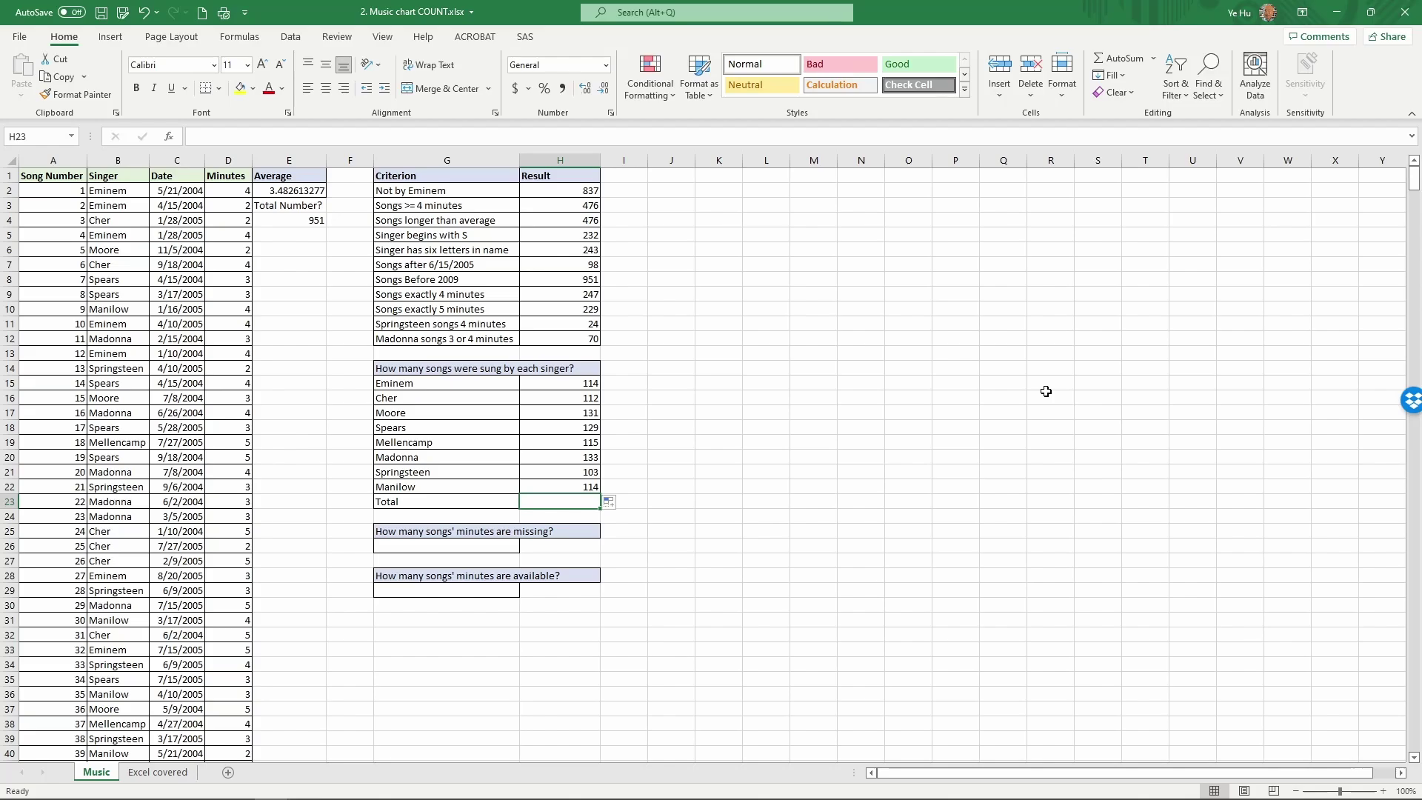
text(=)
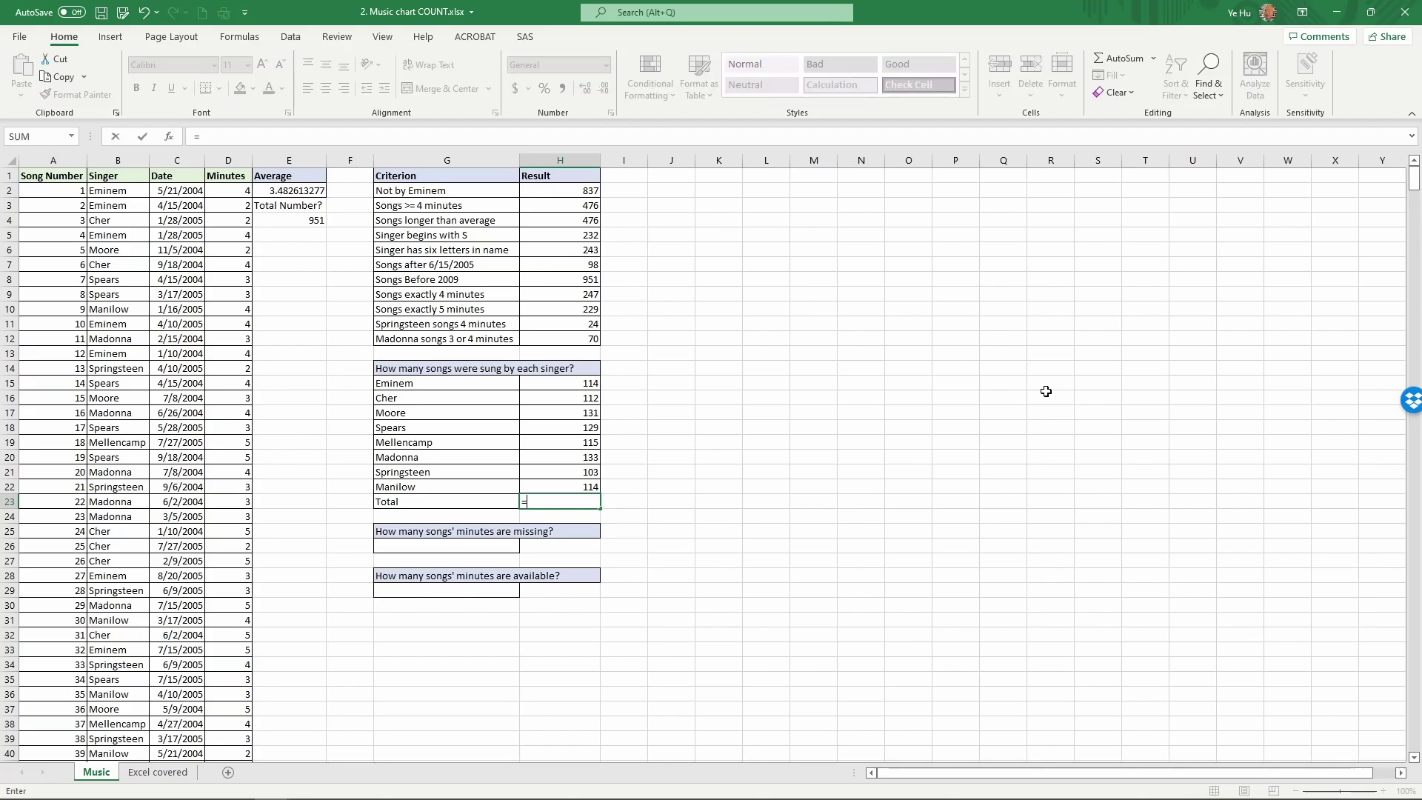
text(sum()
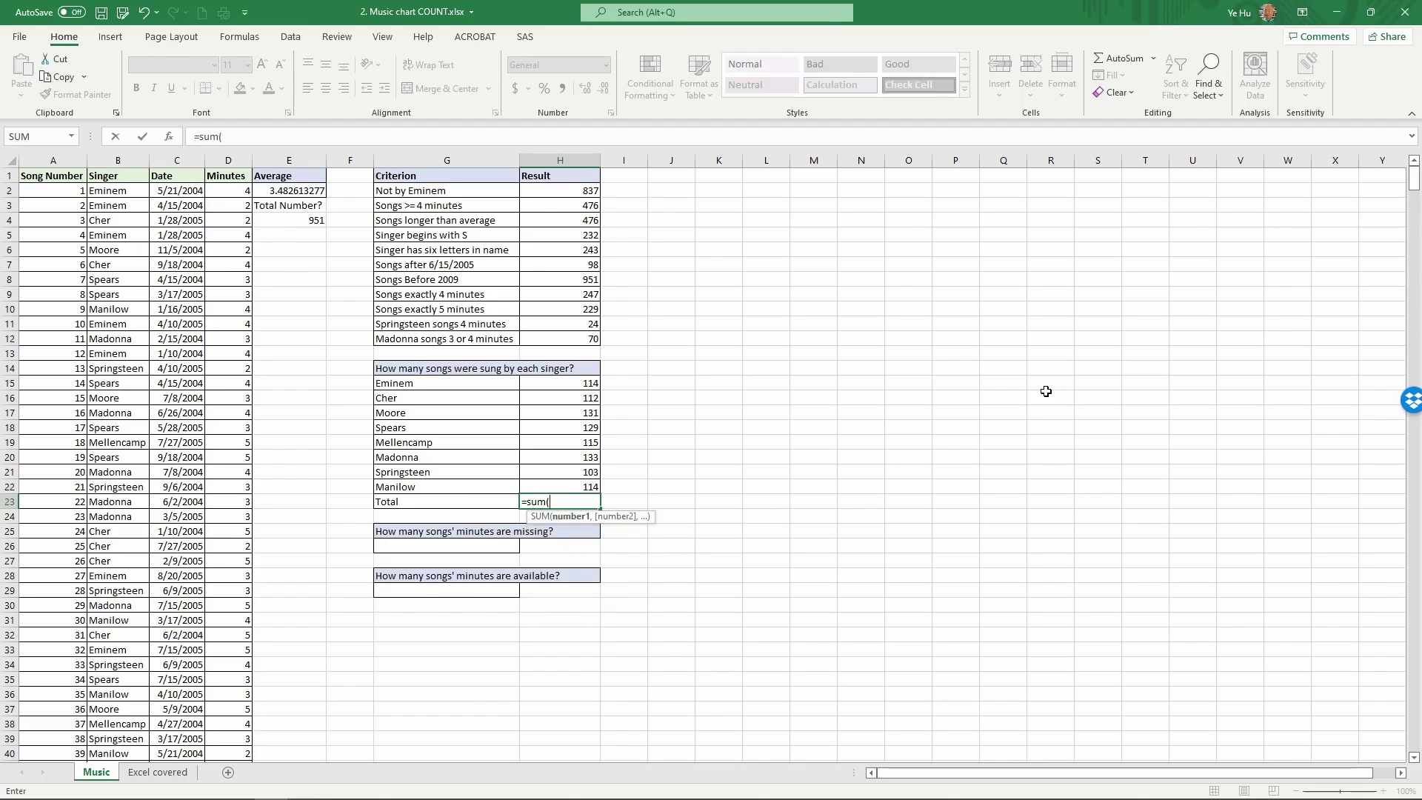
drag(531, 383, 552, 483)
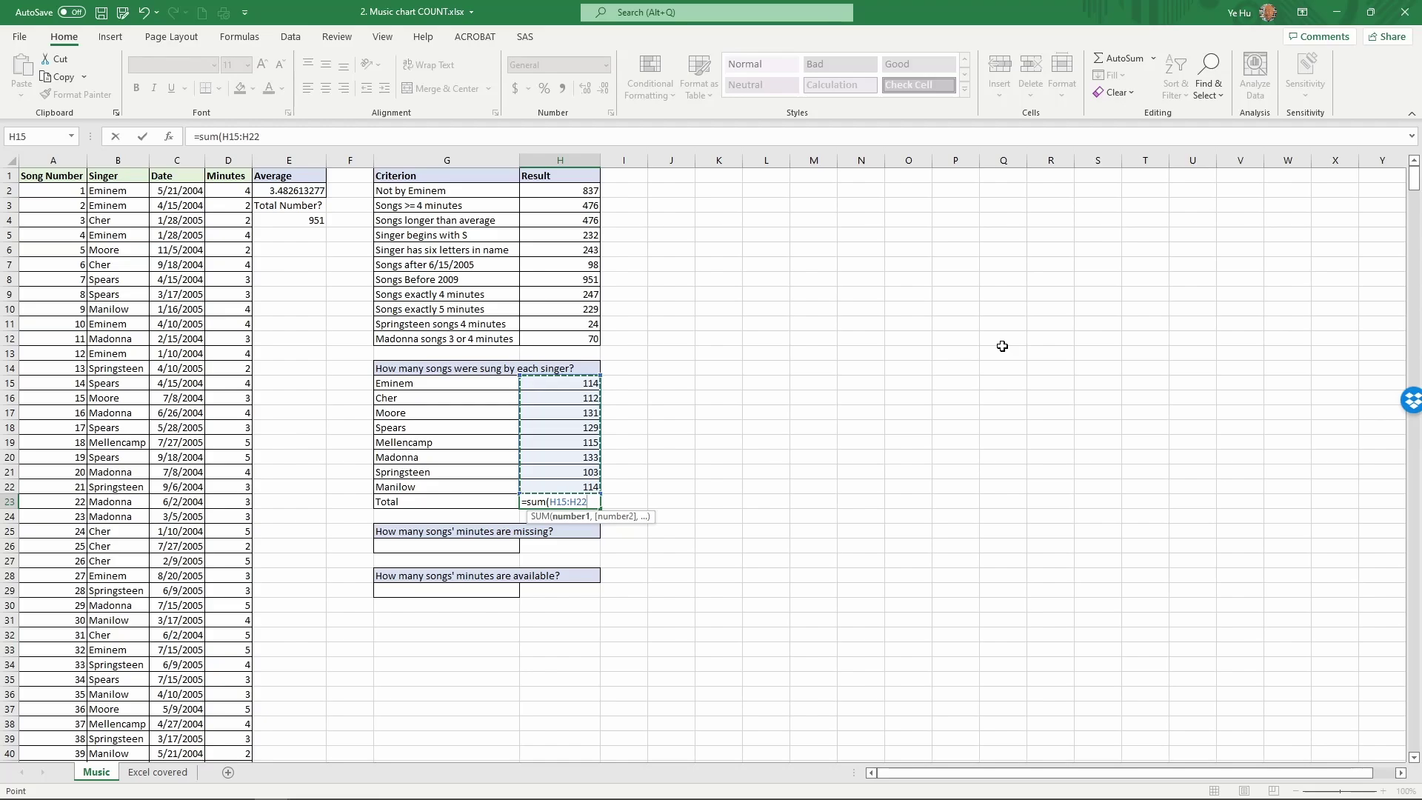
text())
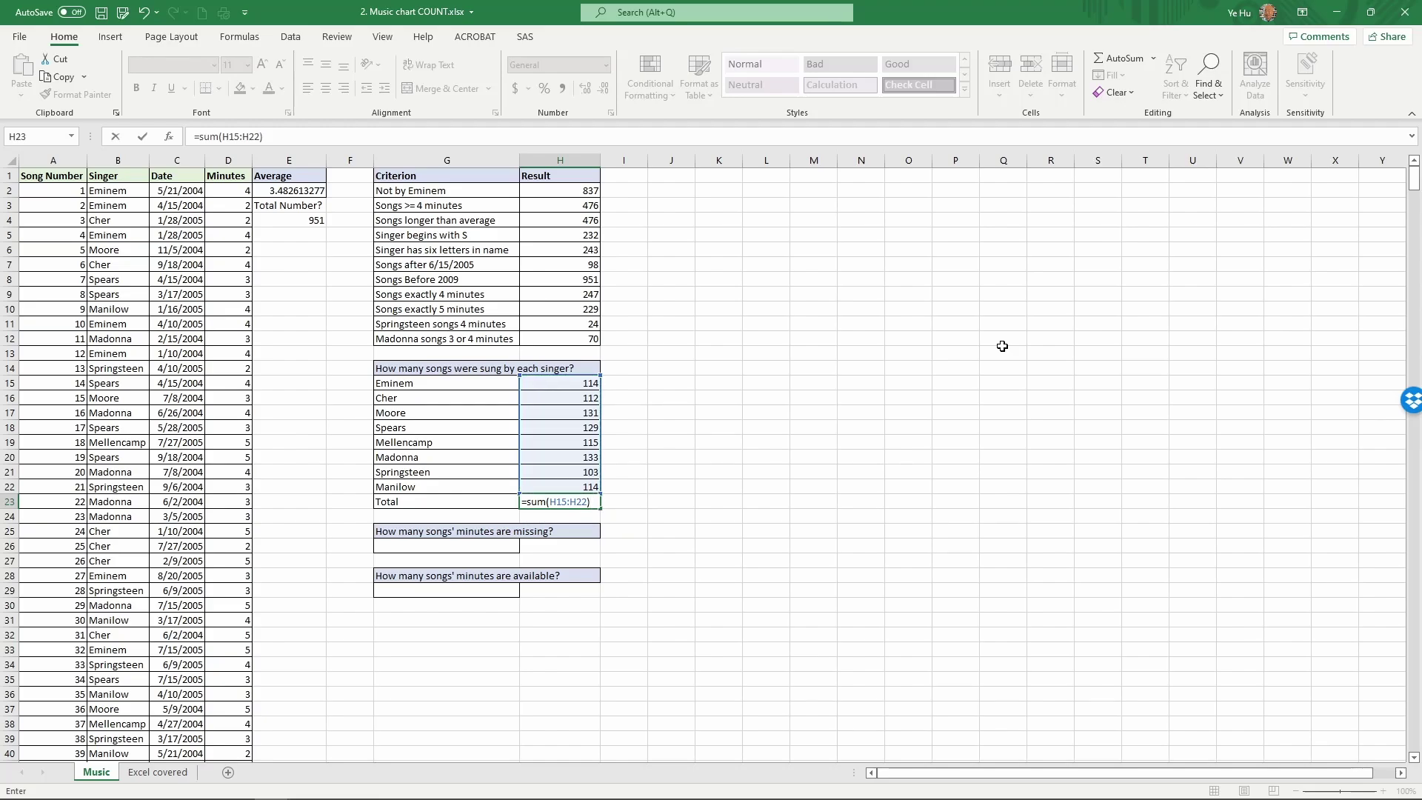
key(Return)
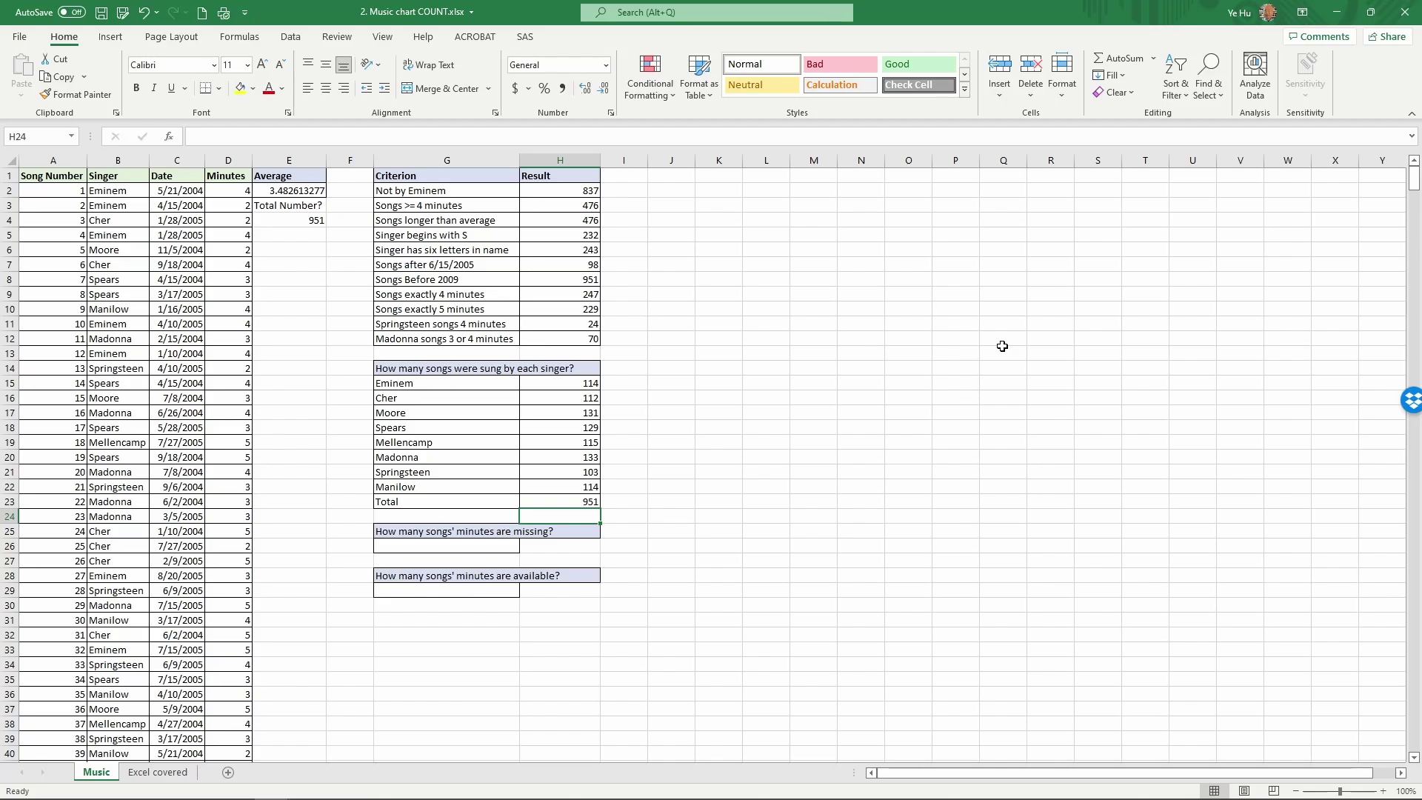
- Count the songs with missing minutes in cell G26 with COUNTBLANK over the named range Minutes
key(Down)
key(Down)
key(Left)
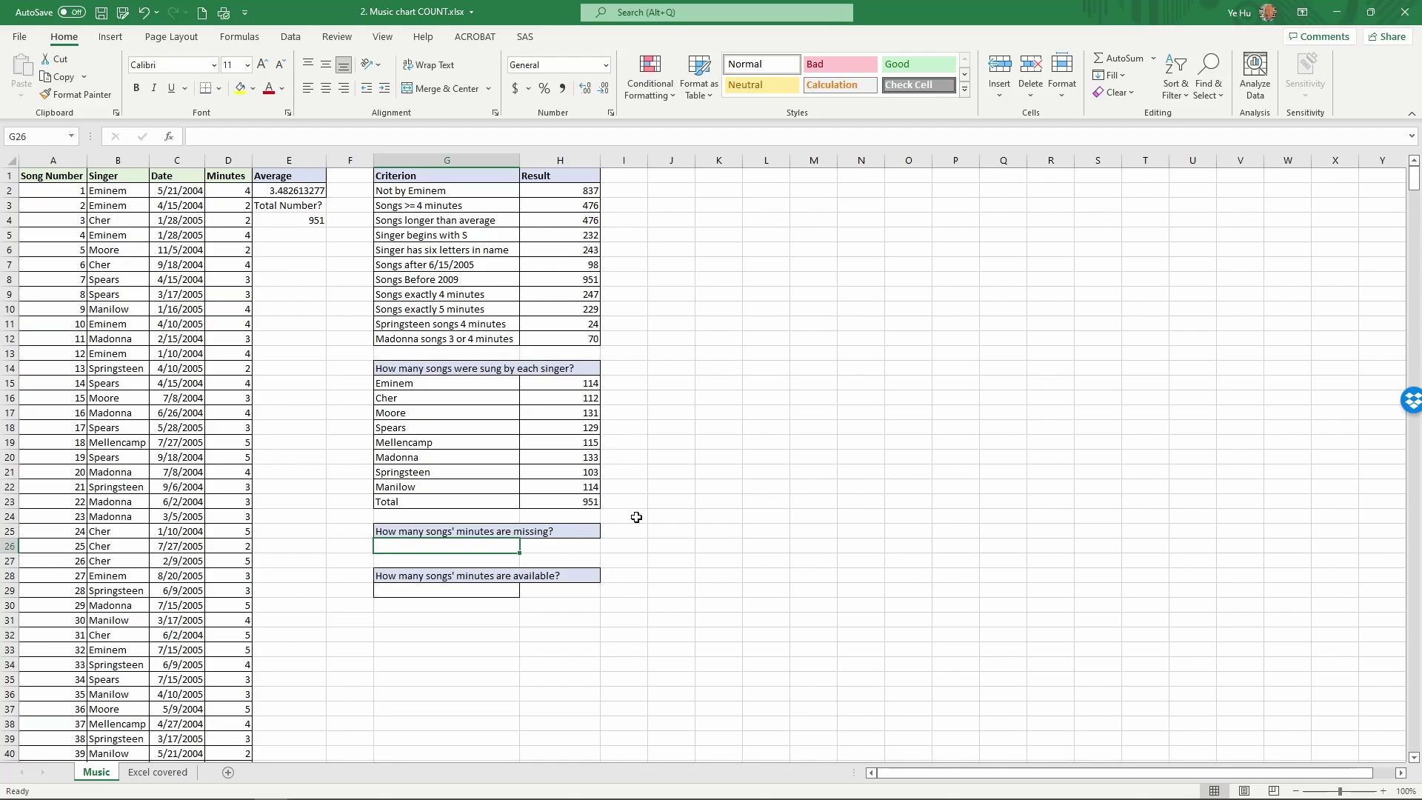
text(=)
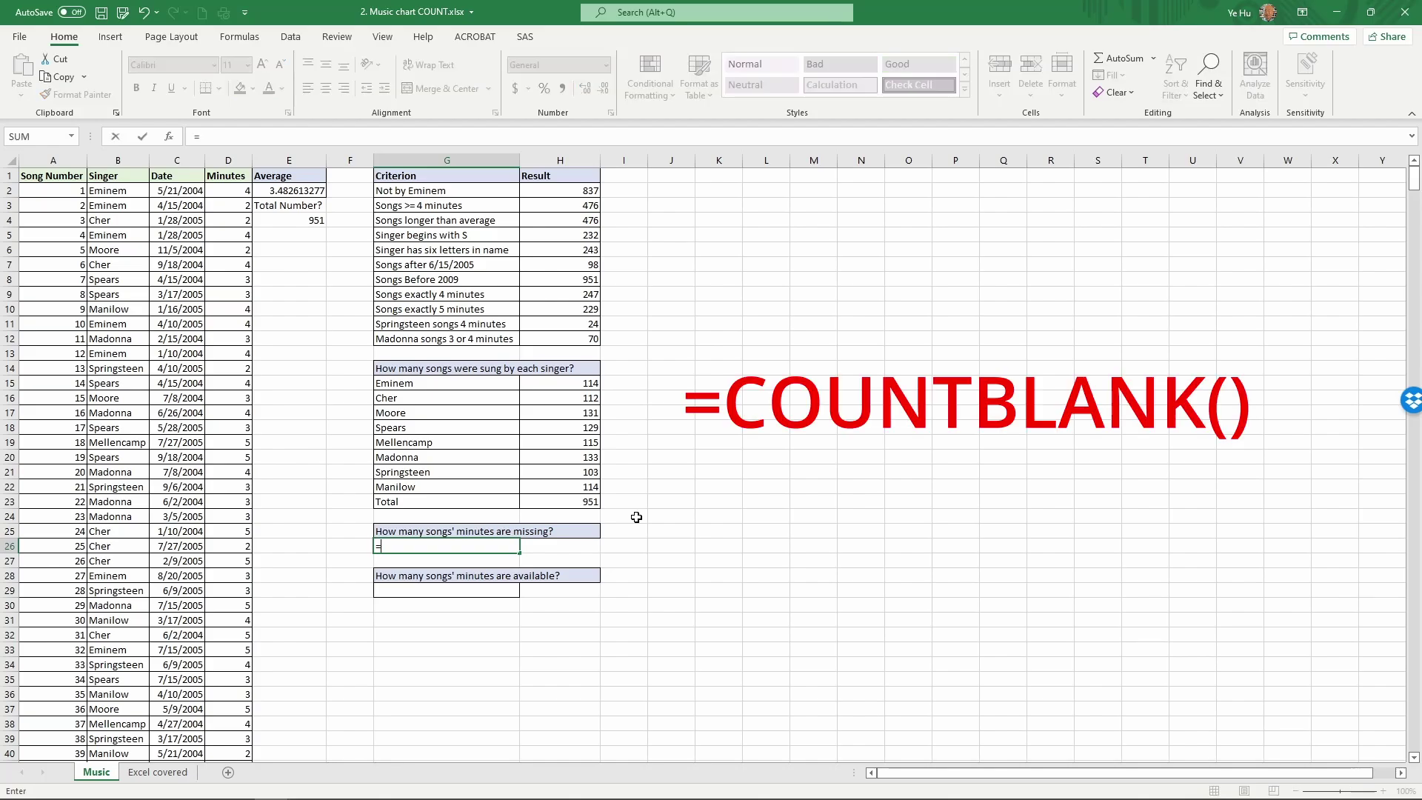
text(count)
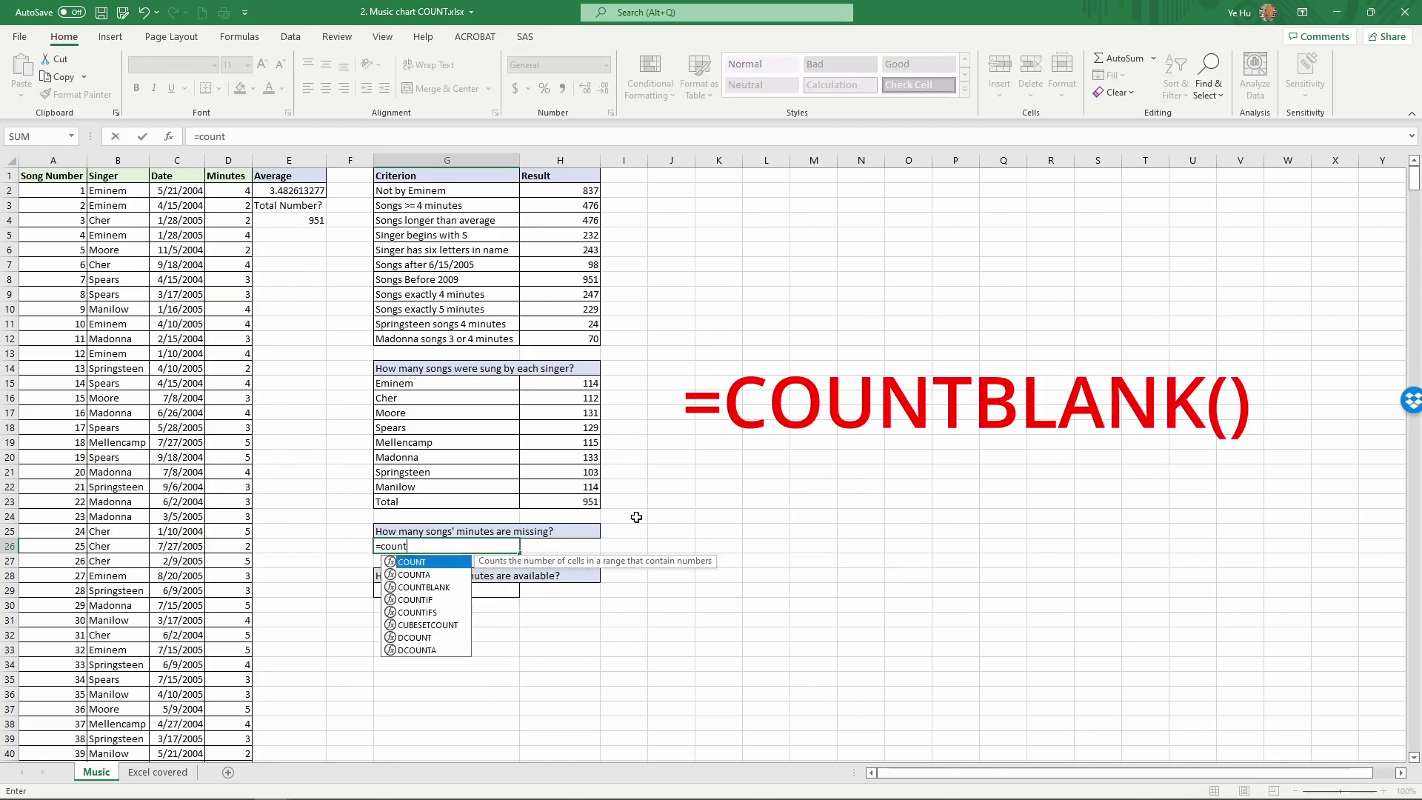
text(blank)
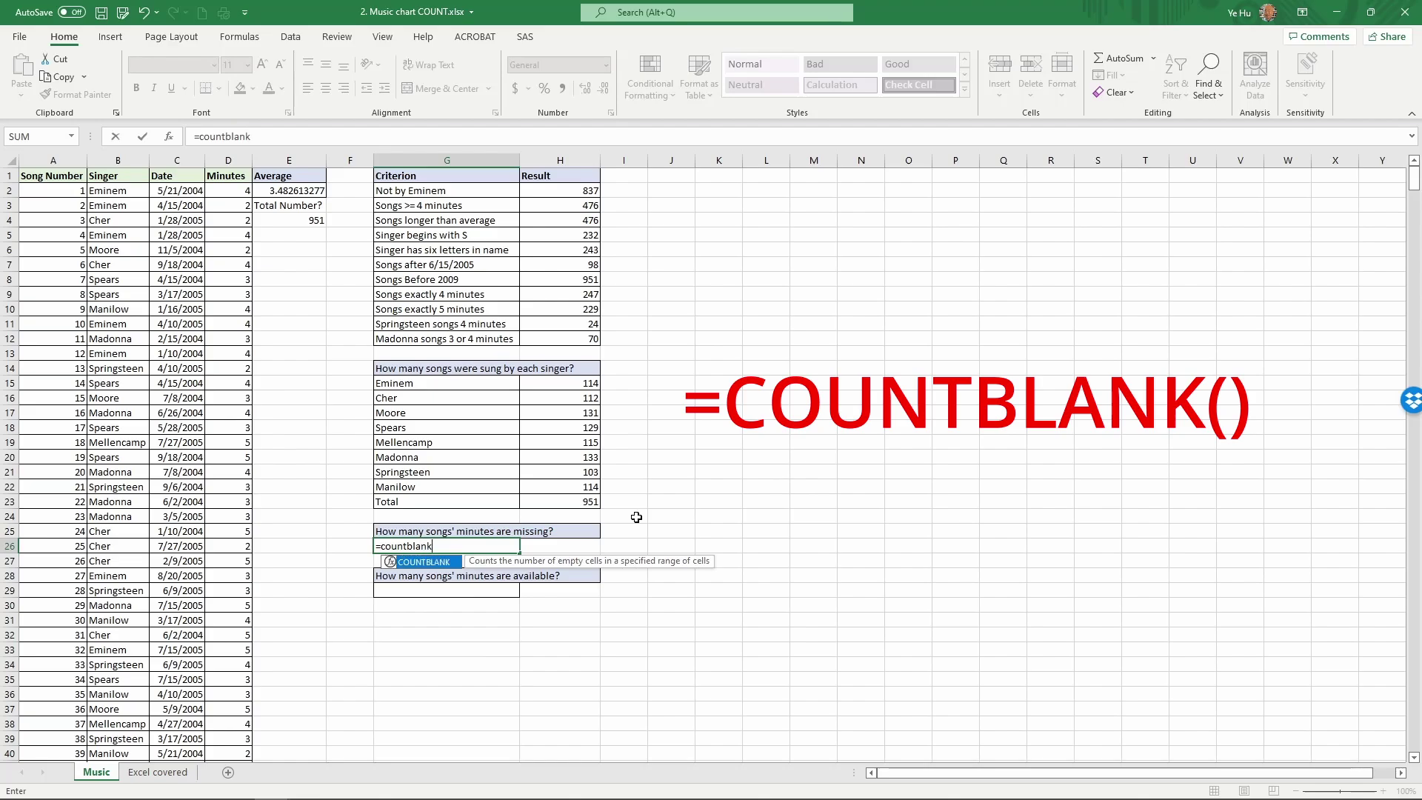
text(()
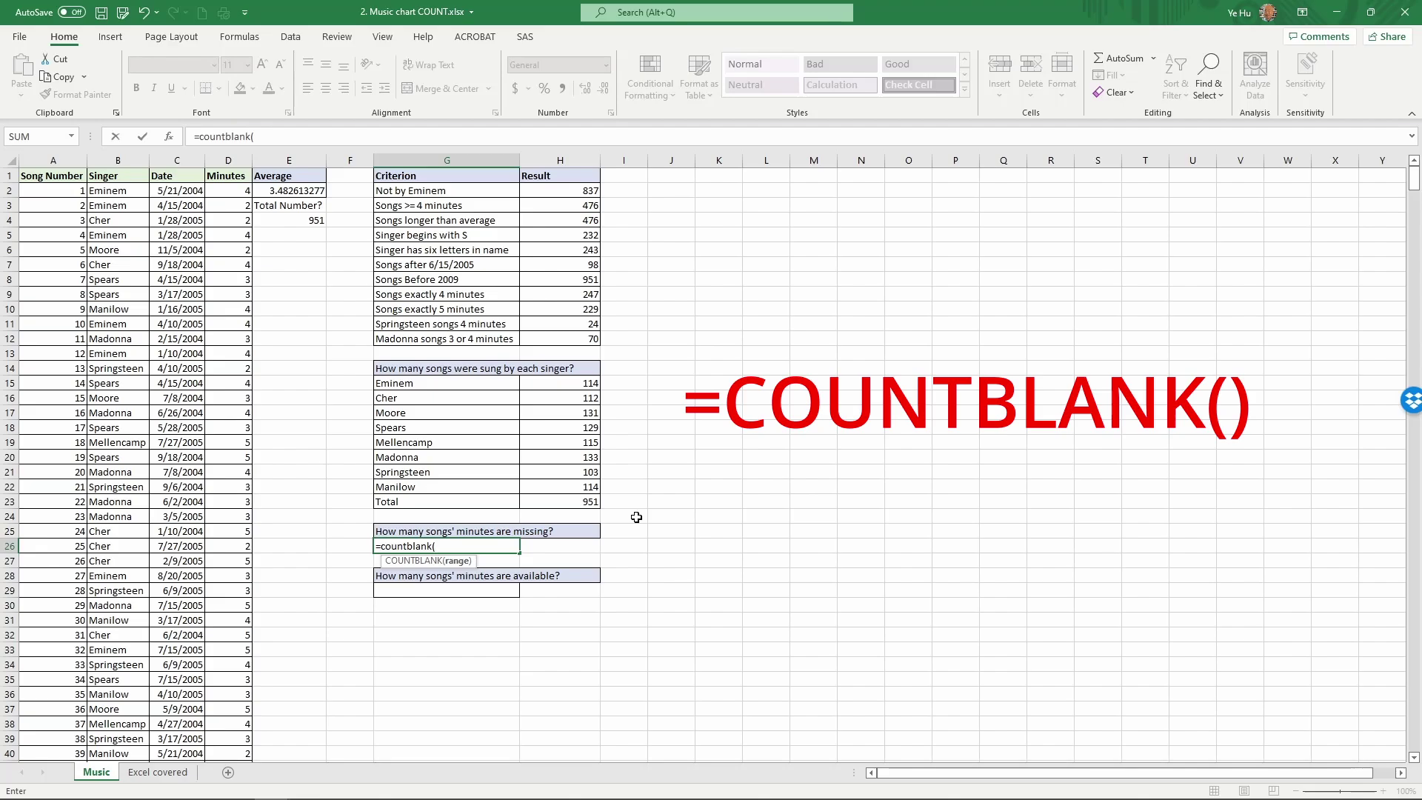
text(minutes)
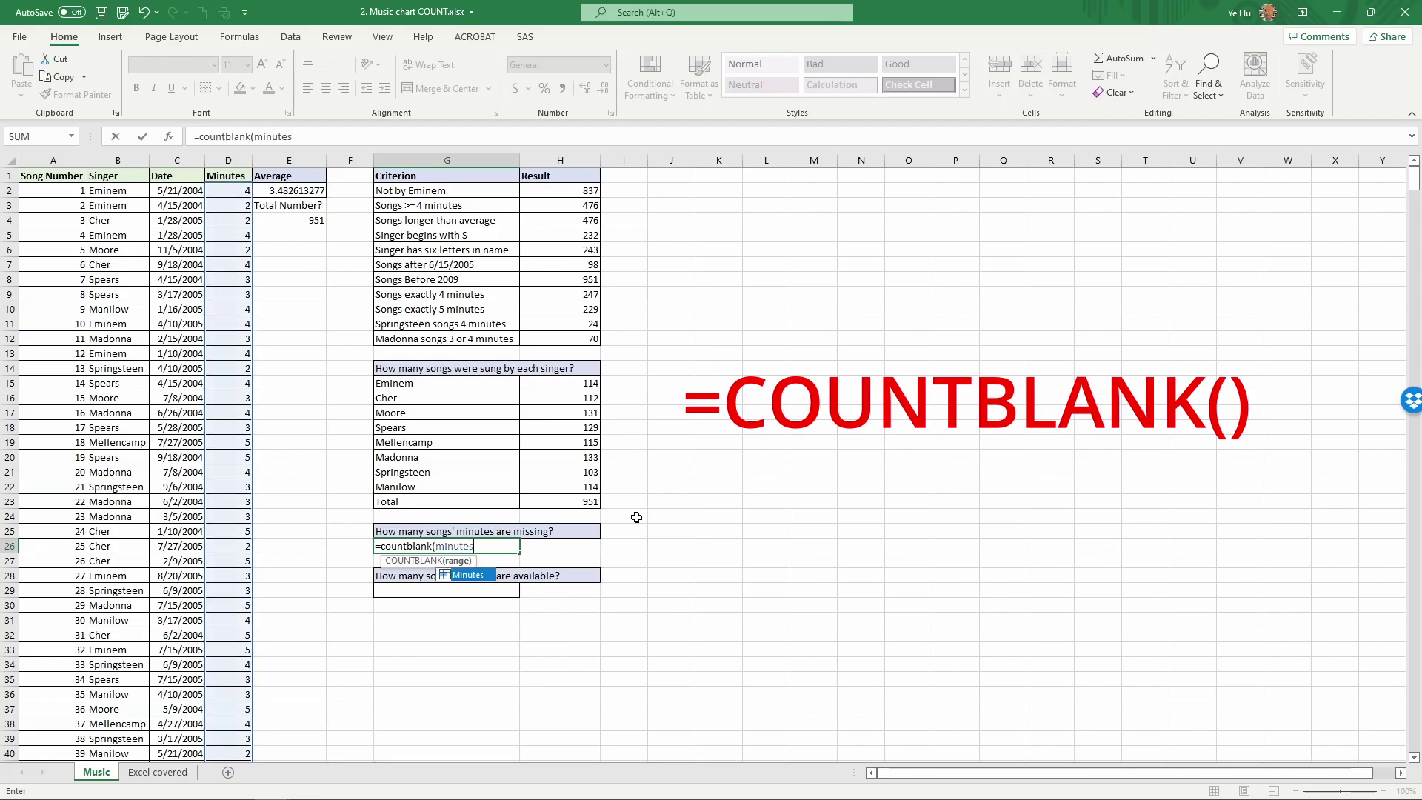
text())
key(Return)
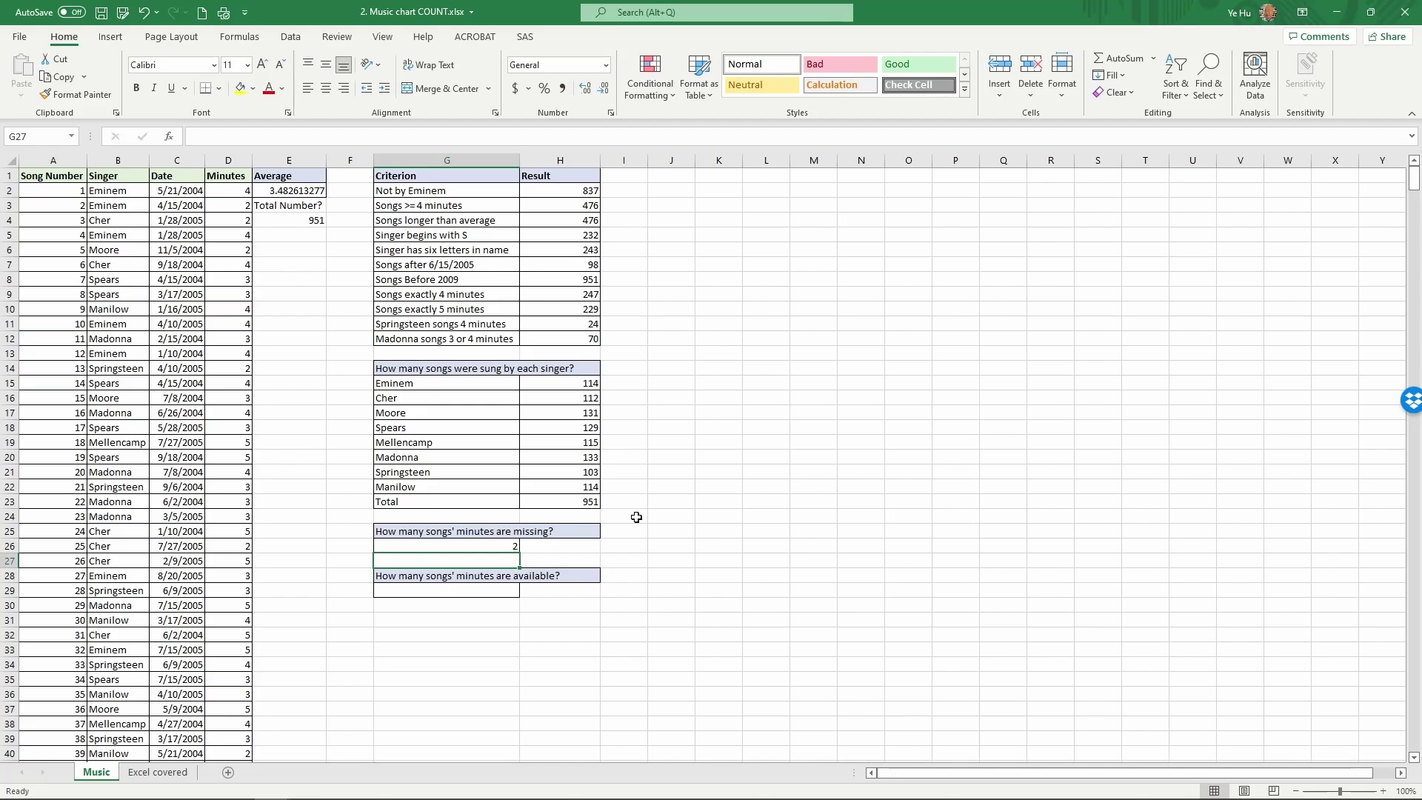
- Count the songs whose minutes are available in cell G29 with COUNTA over the named range Minutes
key(Down)
key(Down)
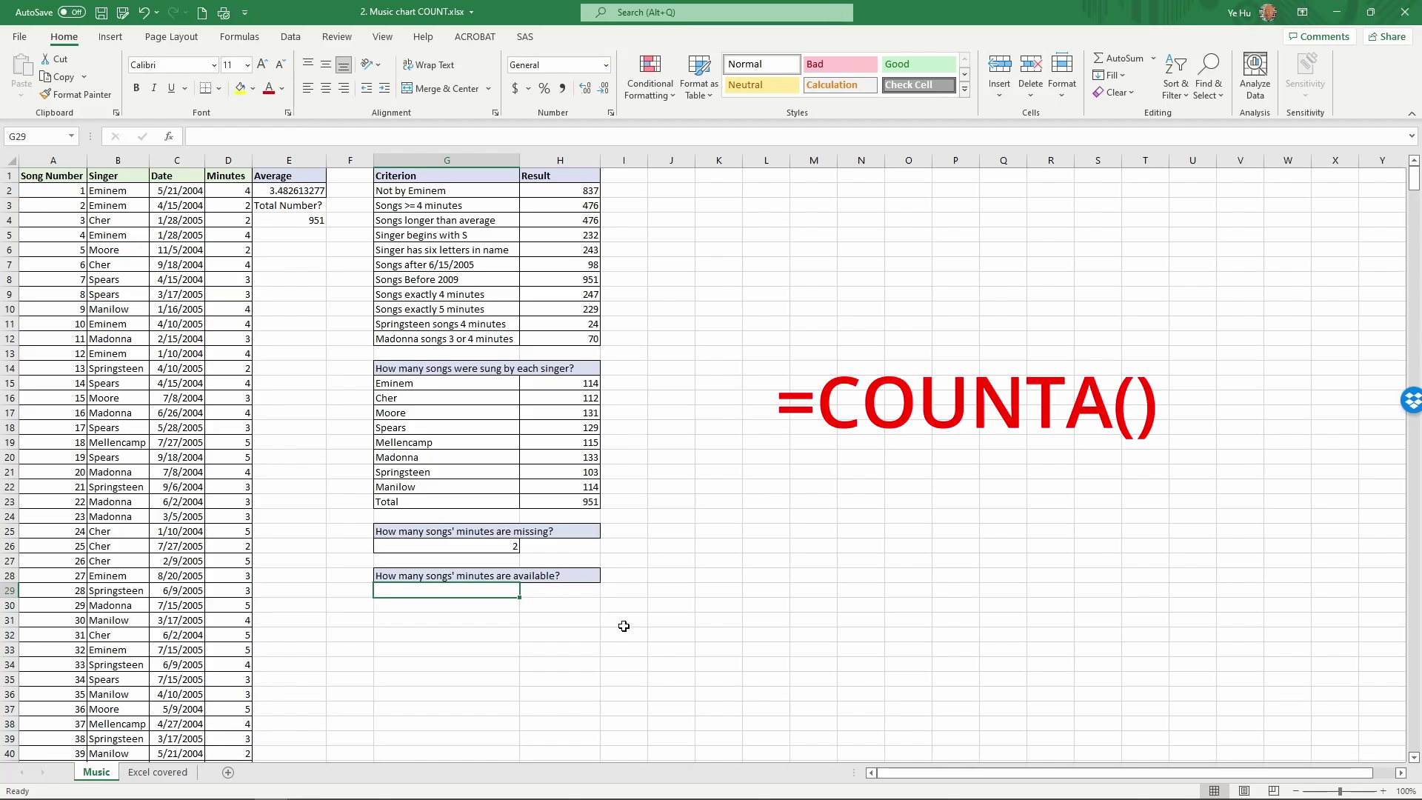
text(=)
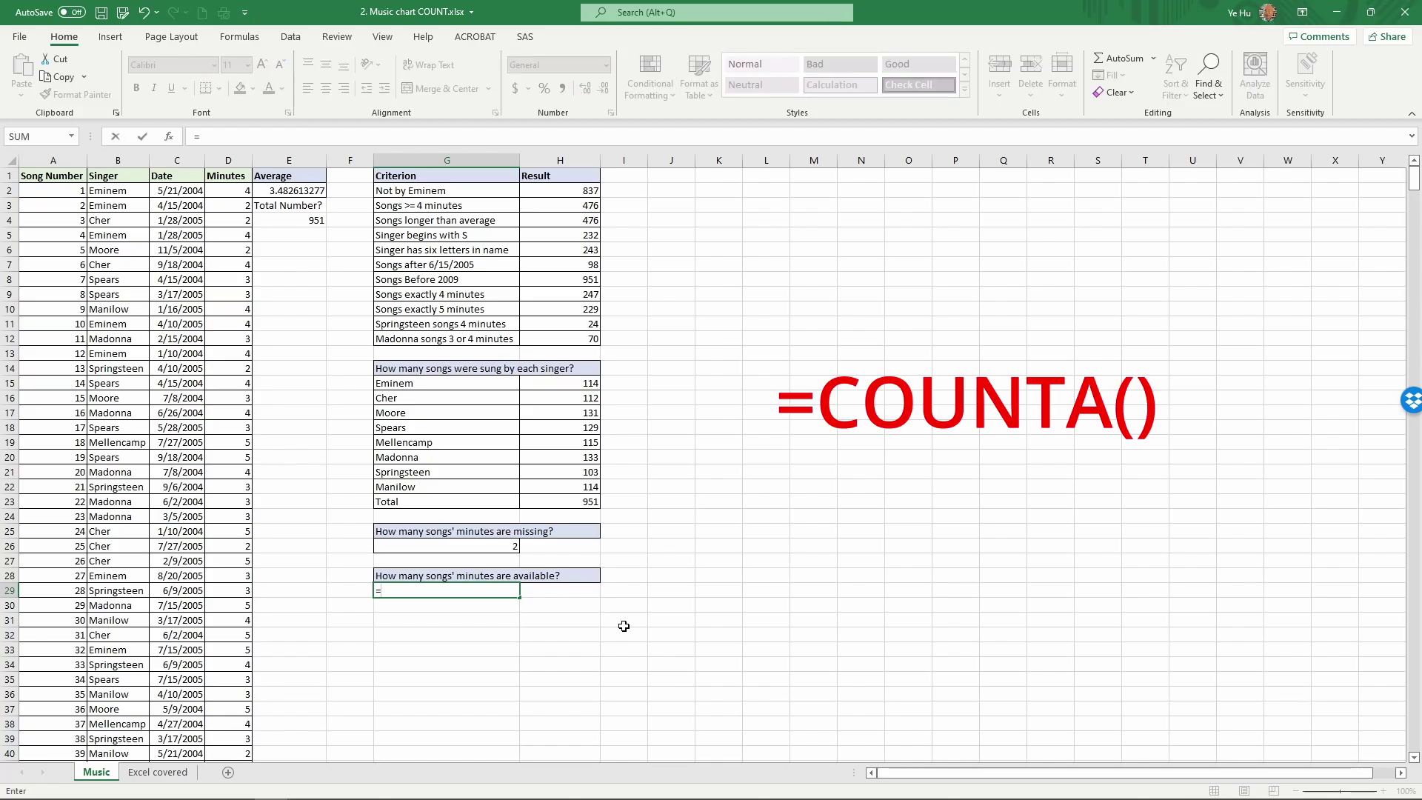
text(counta)
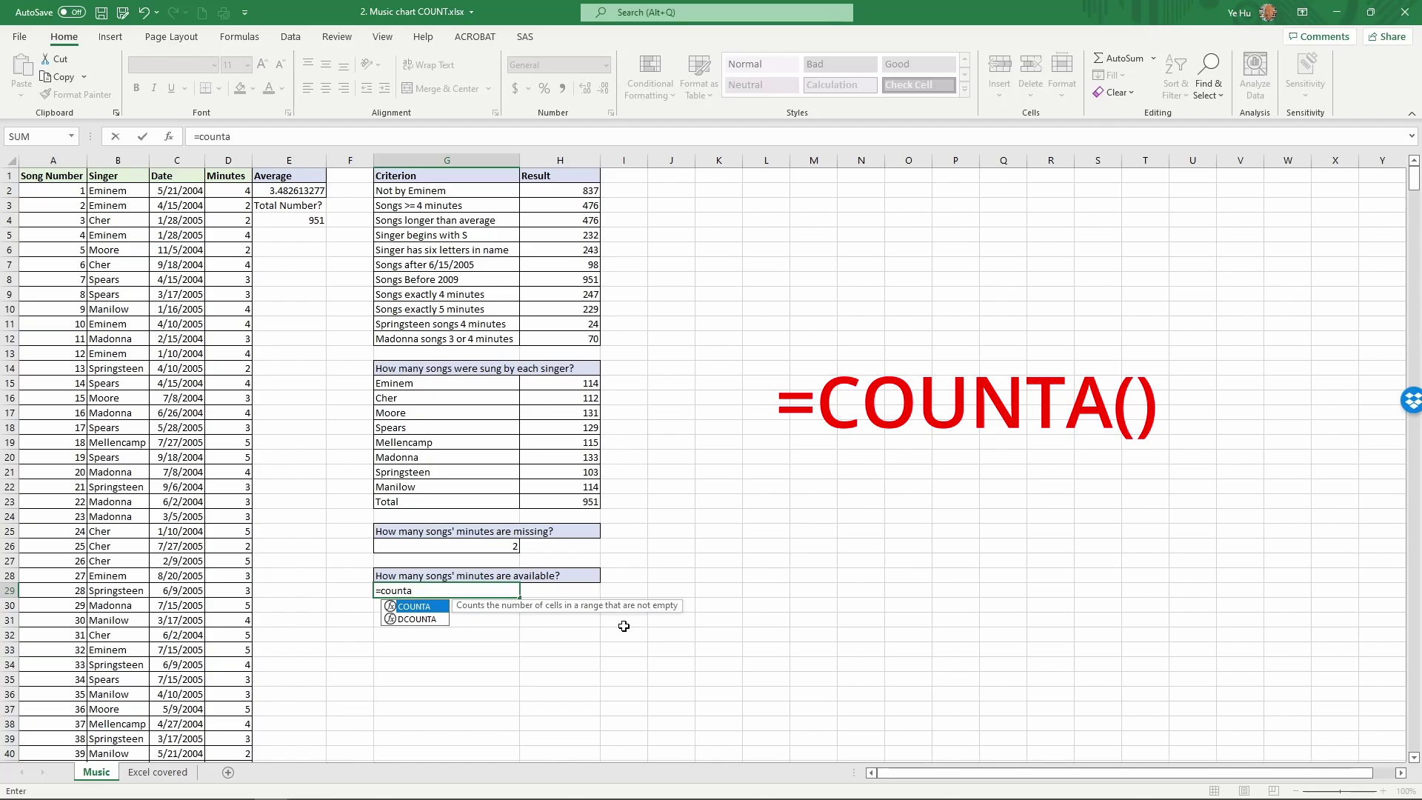
text(()
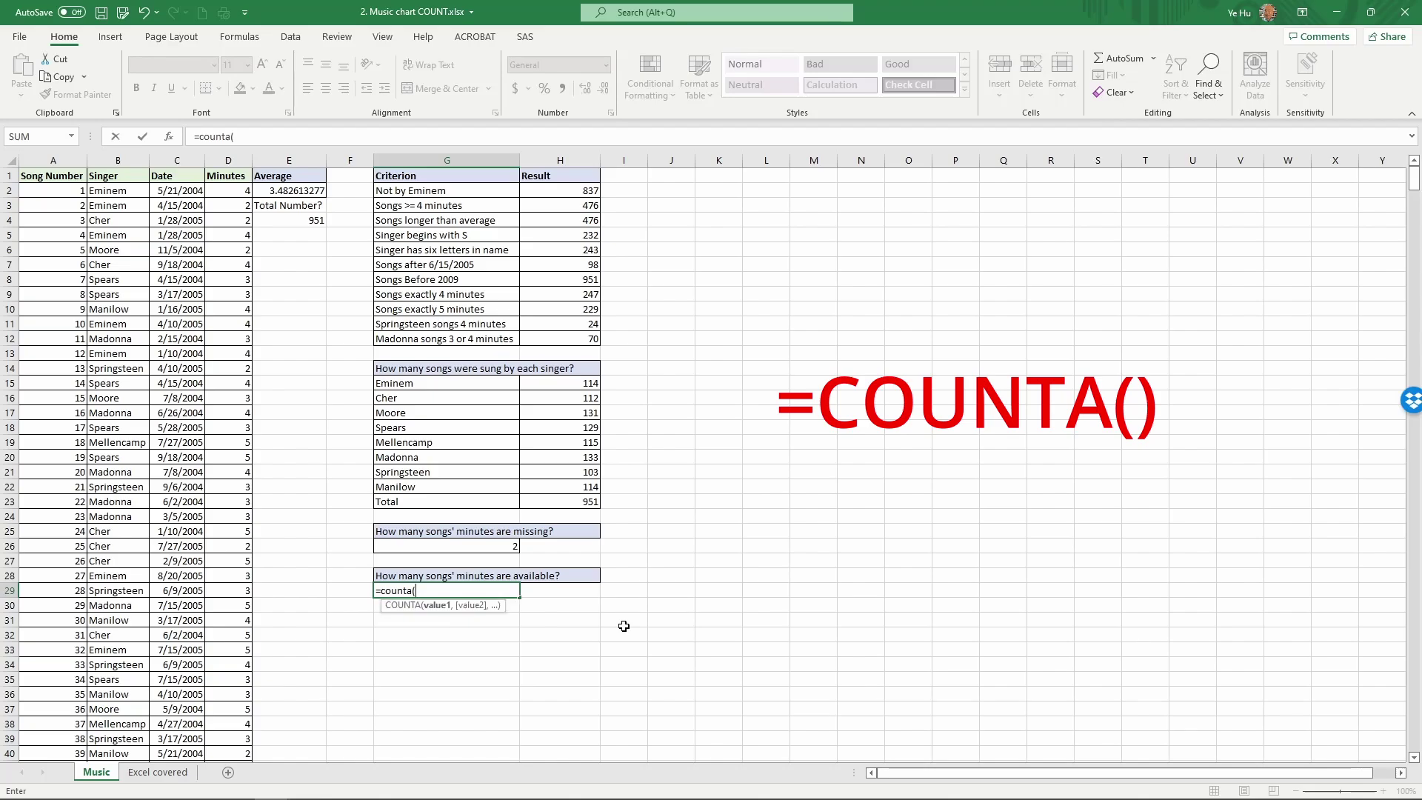
text(minutes))
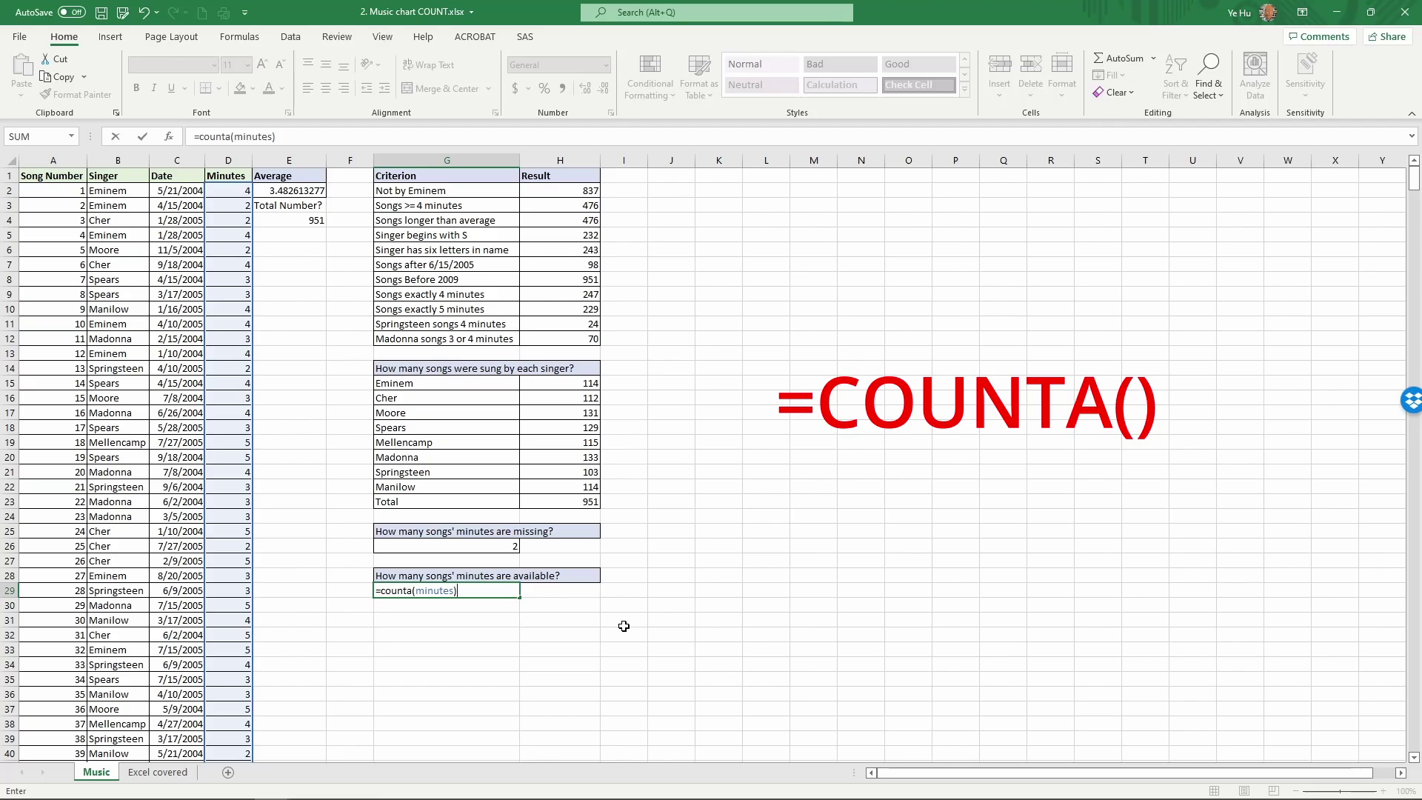
key(Return)
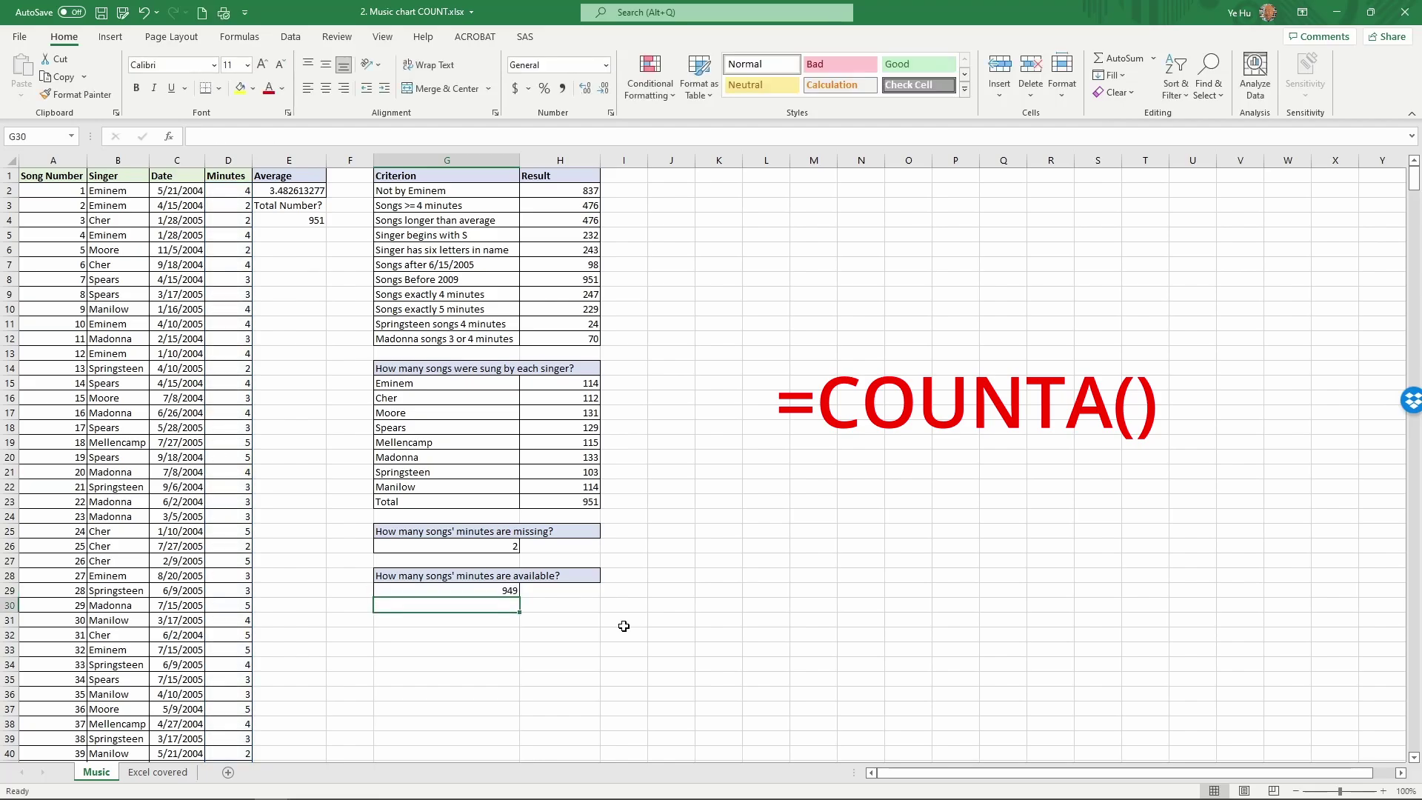